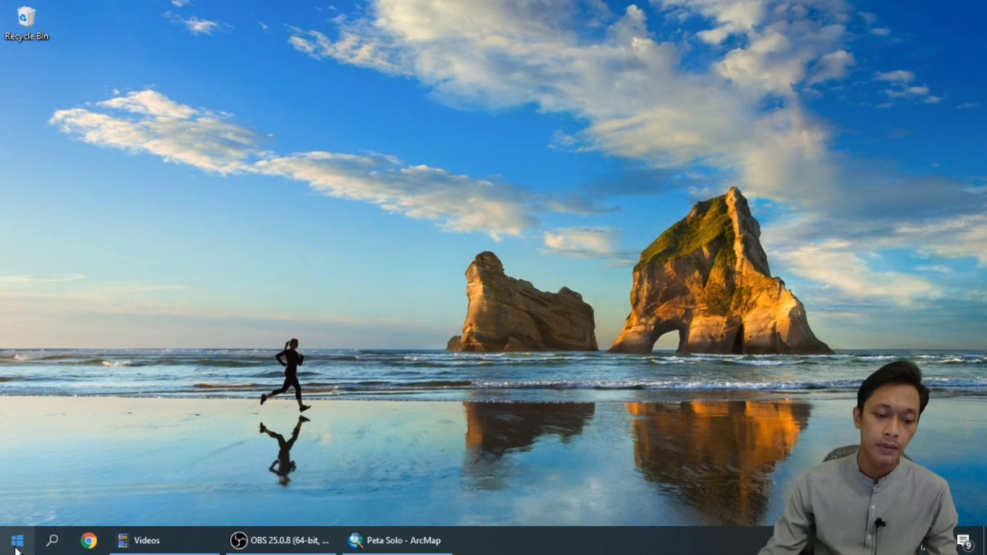
Launch SAS.Planet.
{"action": "left_click", "coordinate": [17, 540]}
{"action": "scroll", "coordinate": [370, 331], "scroll_direction": "down", "scroll_amount": 3}
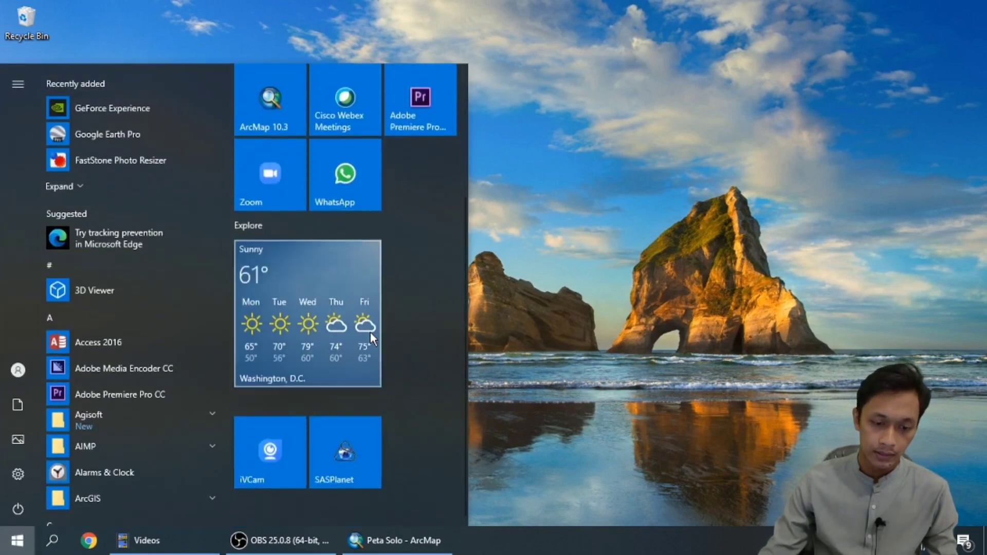
{"action": "left_click", "coordinate": [357, 458]}
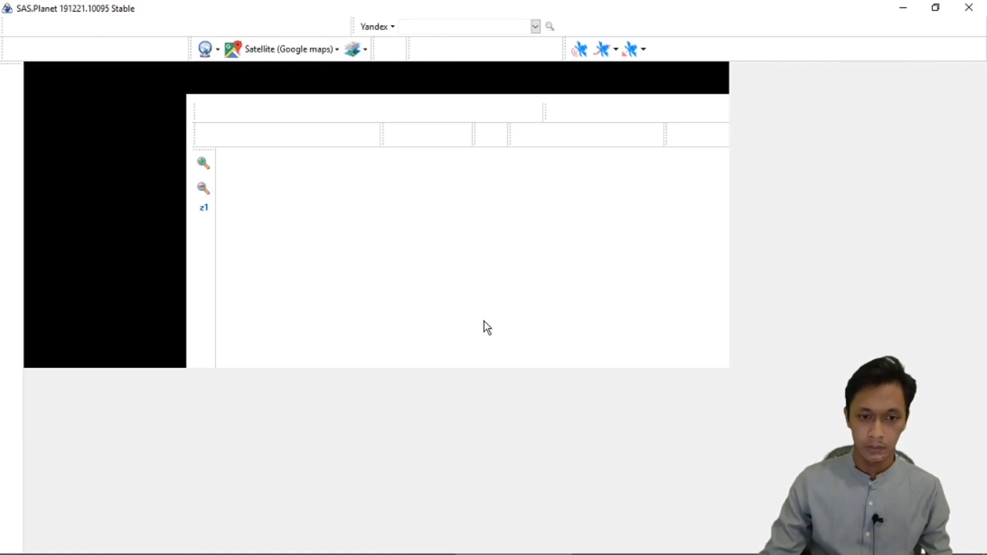
Look over the whole-world satellite map and the available basemap sources, including the Google map types.
{"action": "scroll", "coordinate": [483, 319], "scroll_direction": "up", "scroll_amount": 1}
{"action": "scroll", "coordinate": [480, 321], "scroll_direction": "down", "scroll_amount": 5}
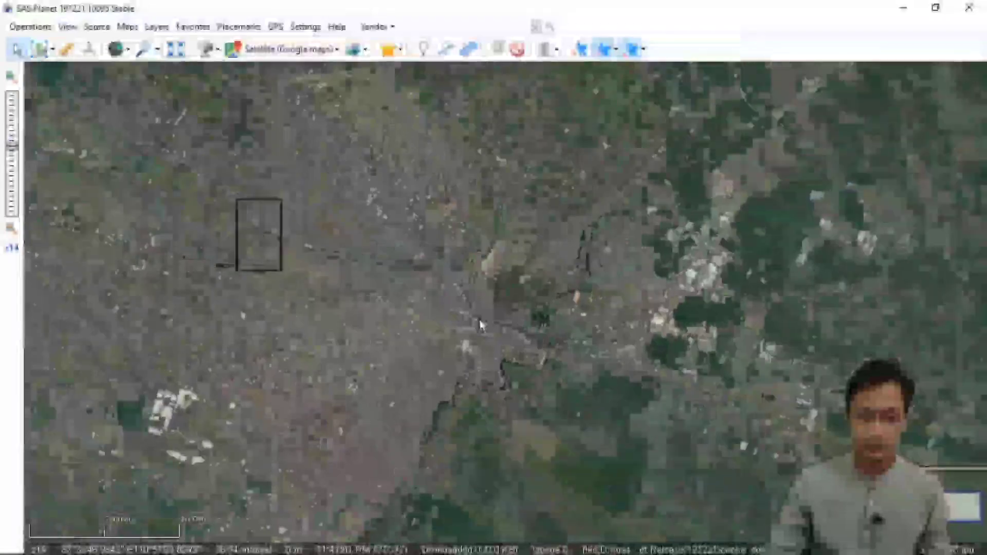
{"action": "scroll", "coordinate": [479, 331], "scroll_direction": "down", "scroll_amount": 5}
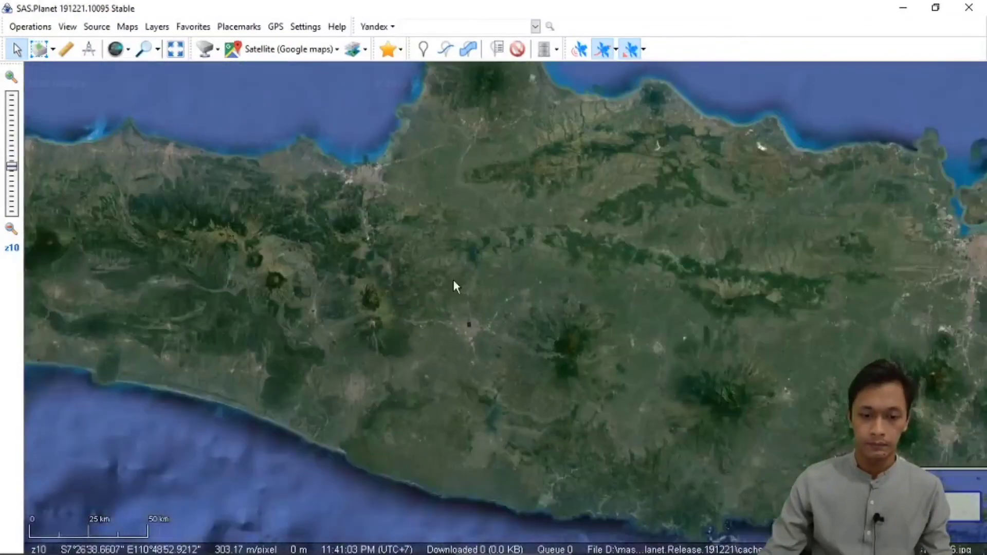
{"action": "scroll", "coordinate": [457, 311], "scroll_direction": "down", "scroll_amount": 4}
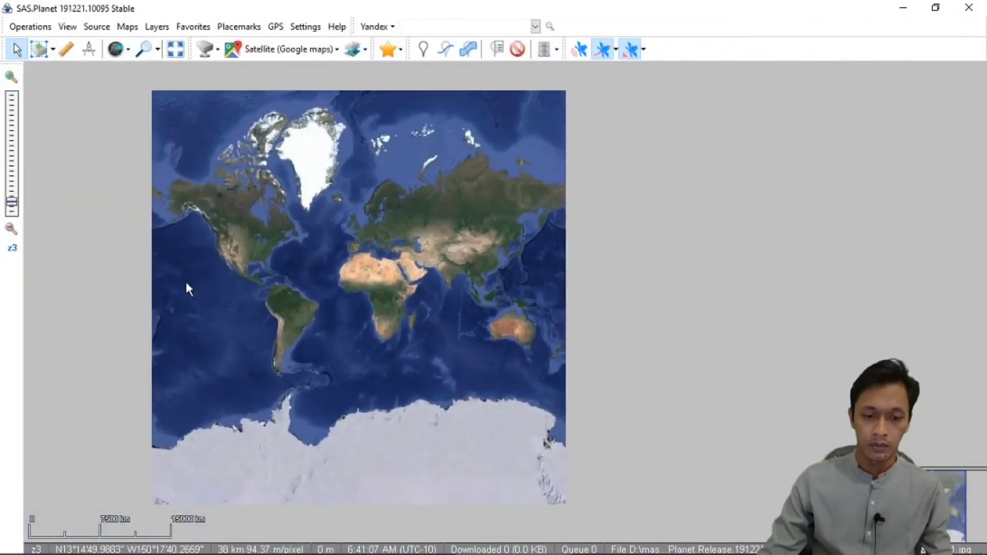
{"action": "scroll", "coordinate": [185, 280], "scroll_direction": "up", "scroll_amount": 1}
{"action": "left_click_drag", "start_coordinate": [582, 280], "coordinate": [503, 274]}
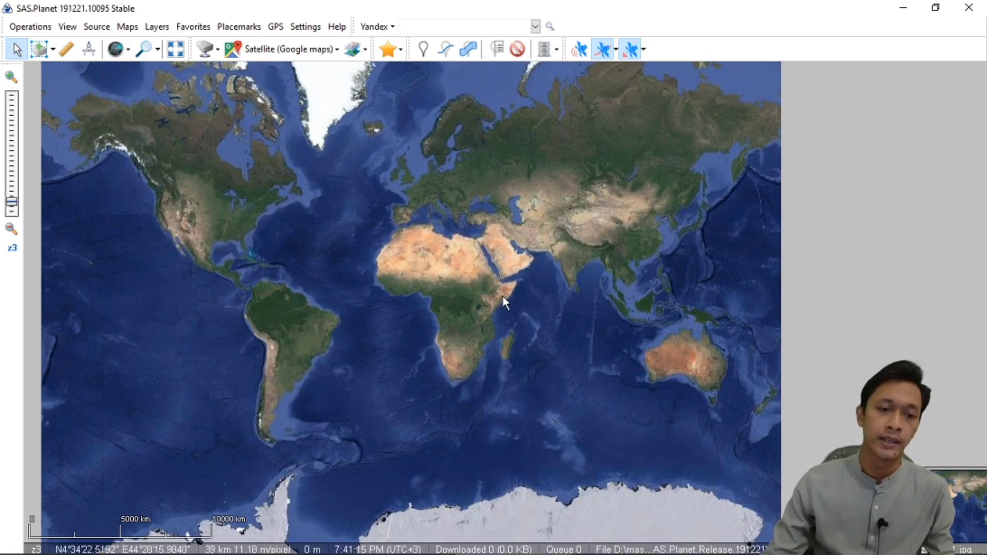
{"action": "left_click", "coordinate": [277, 51]}
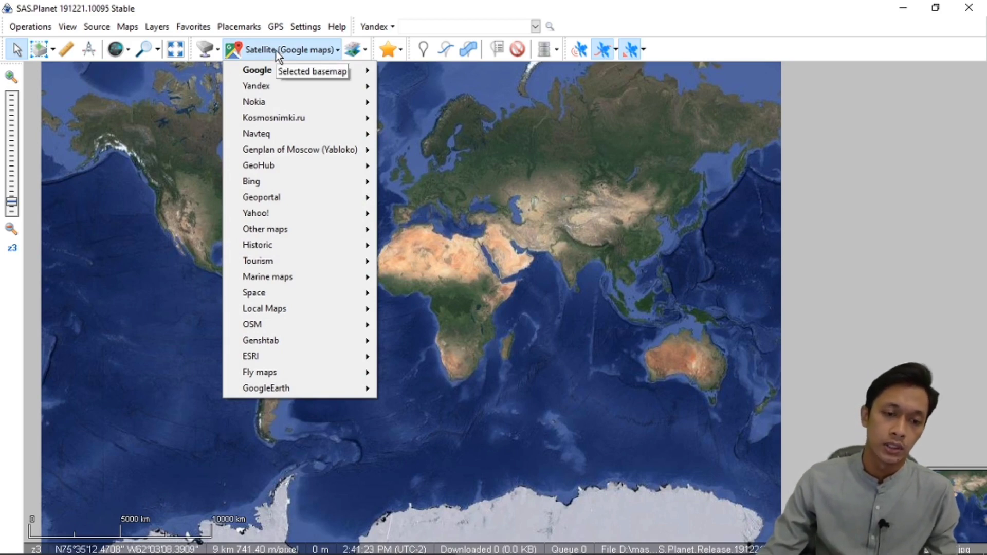
{"action": "mouse_move", "coordinate": [276, 68]}
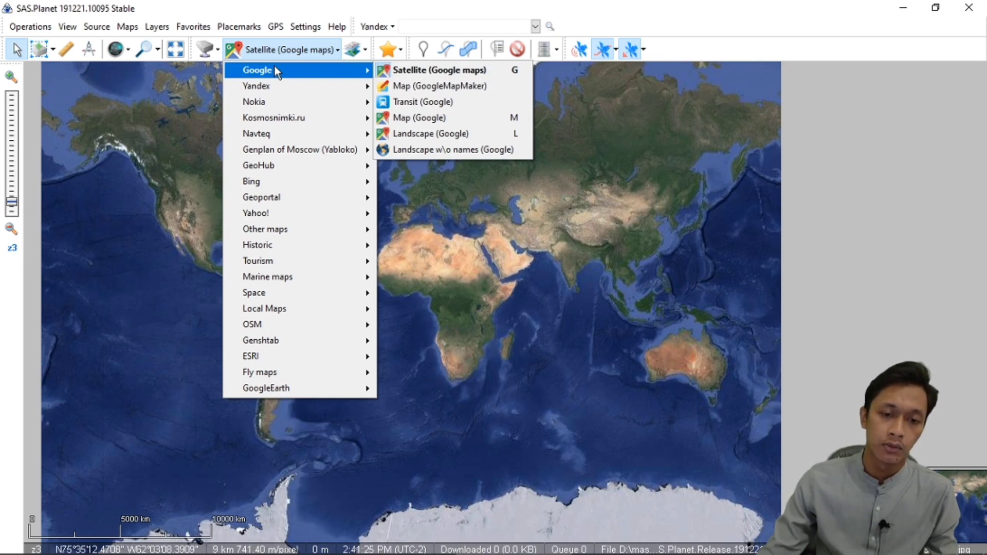
{"action": "left_click", "coordinate": [294, 21]}
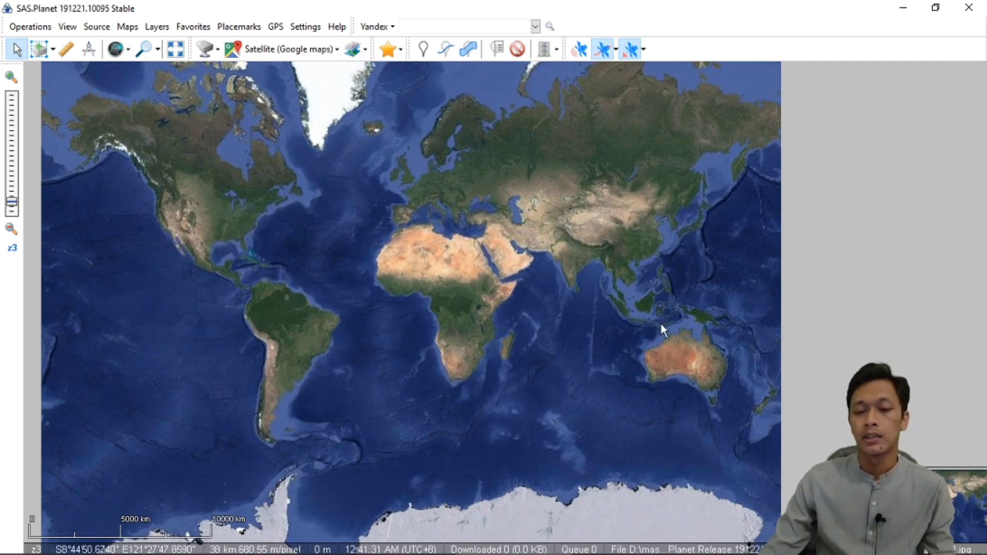
Locate the green campus area west of the winding river on Java, Indonesia, near S7°33' E110°51'.
{"action": "scroll", "coordinate": [681, 325], "scroll_direction": "up", "scroll_amount": 1}
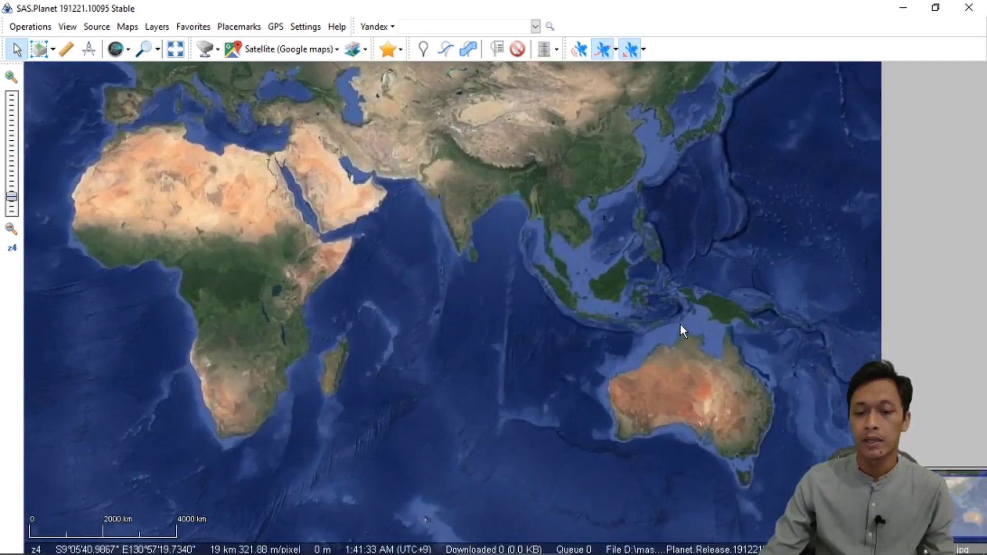
{"action": "scroll", "coordinate": [681, 324], "scroll_direction": "up", "scroll_amount": 1}
{"action": "scroll", "coordinate": [535, 319], "scroll_direction": "up", "scroll_amount": 1}
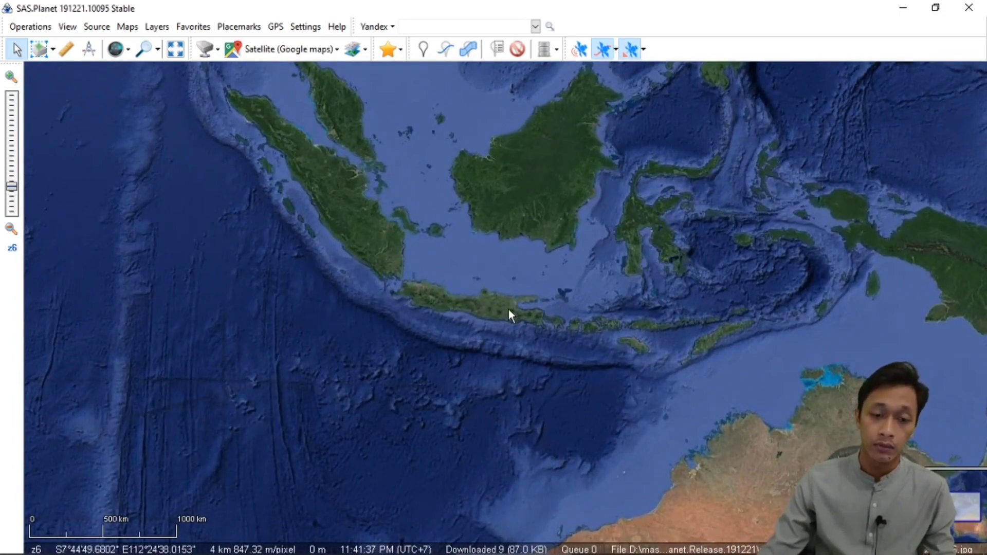
{"action": "scroll", "coordinate": [508, 309], "scroll_direction": "up", "scroll_amount": 1}
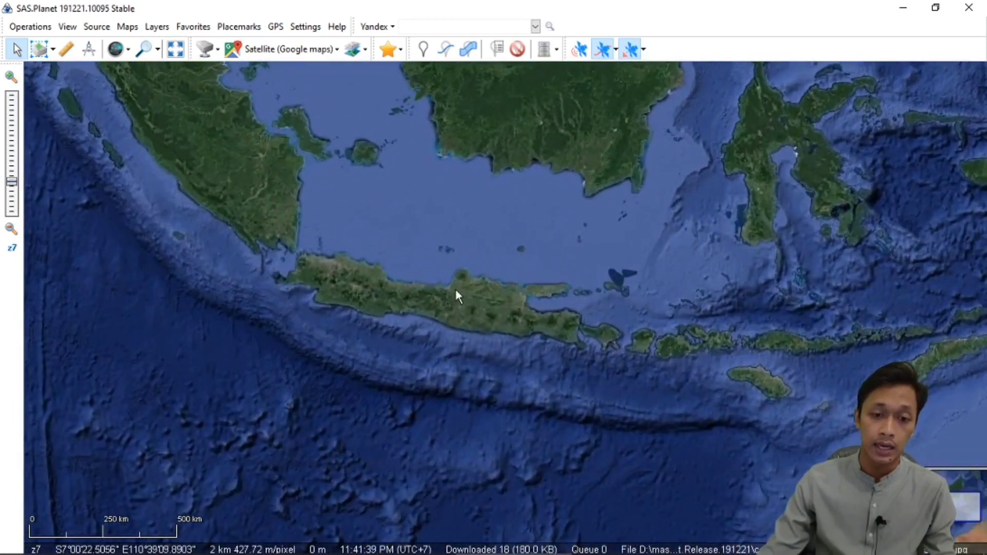
{"action": "scroll", "coordinate": [456, 289], "scroll_direction": "up", "scroll_amount": 1}
{"action": "scroll", "coordinate": [478, 319], "scroll_direction": "up", "scroll_amount": 1}
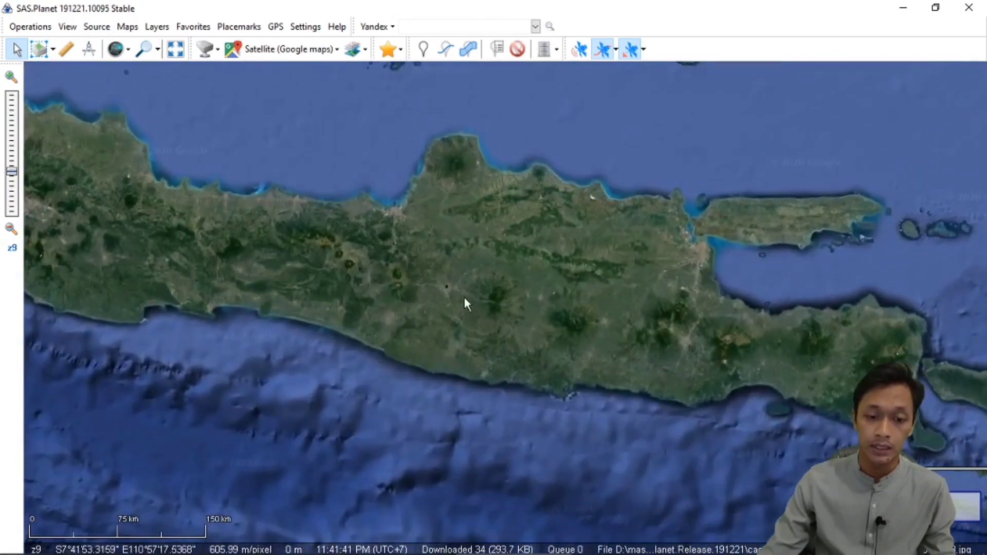
{"action": "scroll", "coordinate": [463, 298], "scroll_direction": "up", "scroll_amount": 5}
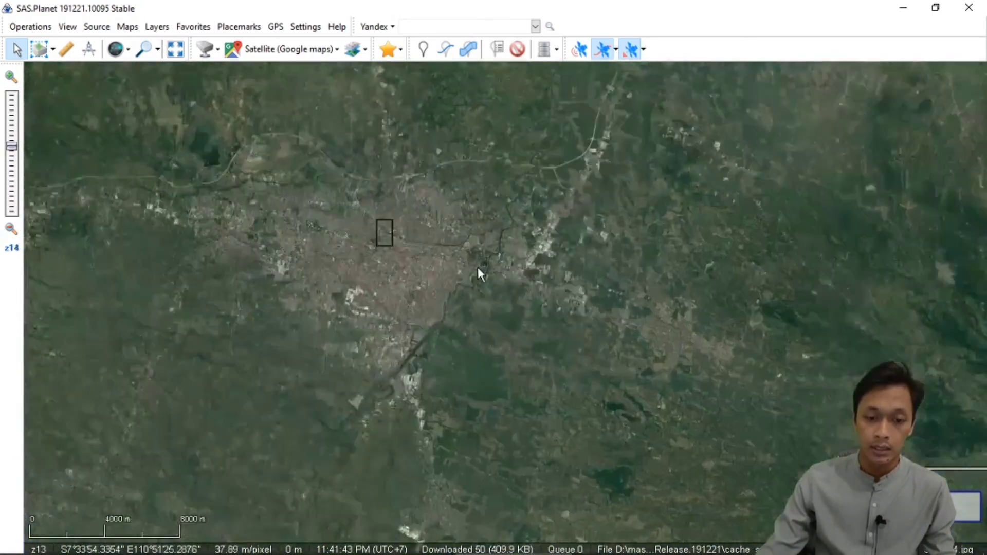
{"action": "scroll", "coordinate": [433, 254], "scroll_direction": "up", "scroll_amount": 1}
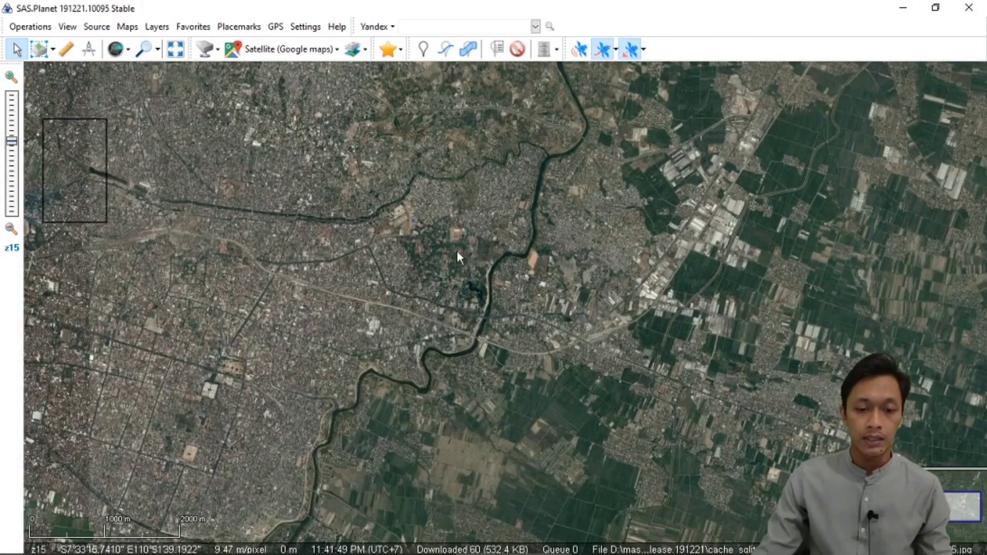
{"action": "scroll", "coordinate": [449, 261], "scroll_direction": "up", "scroll_amount": 1}
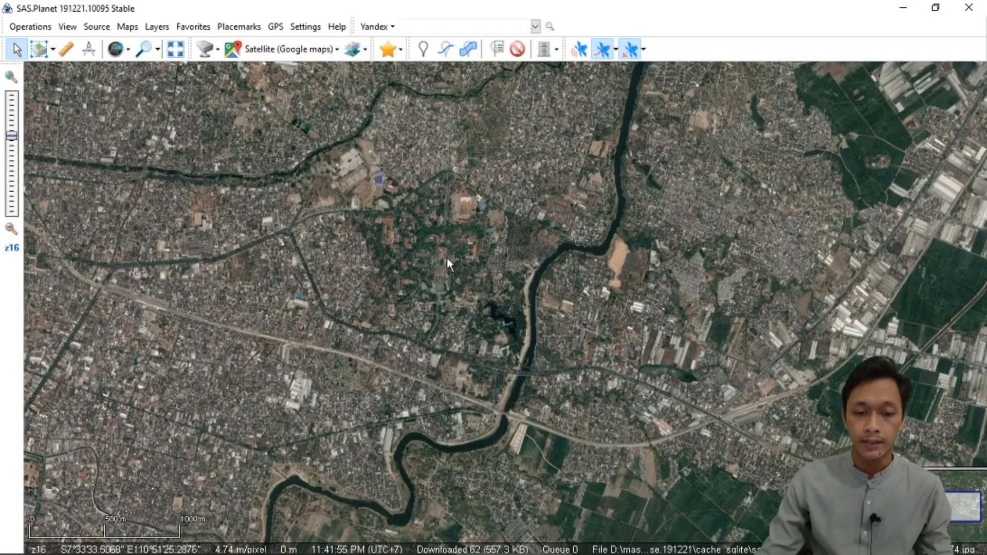
{"action": "scroll", "coordinate": [449, 263], "scroll_direction": "down", "scroll_amount": 1}
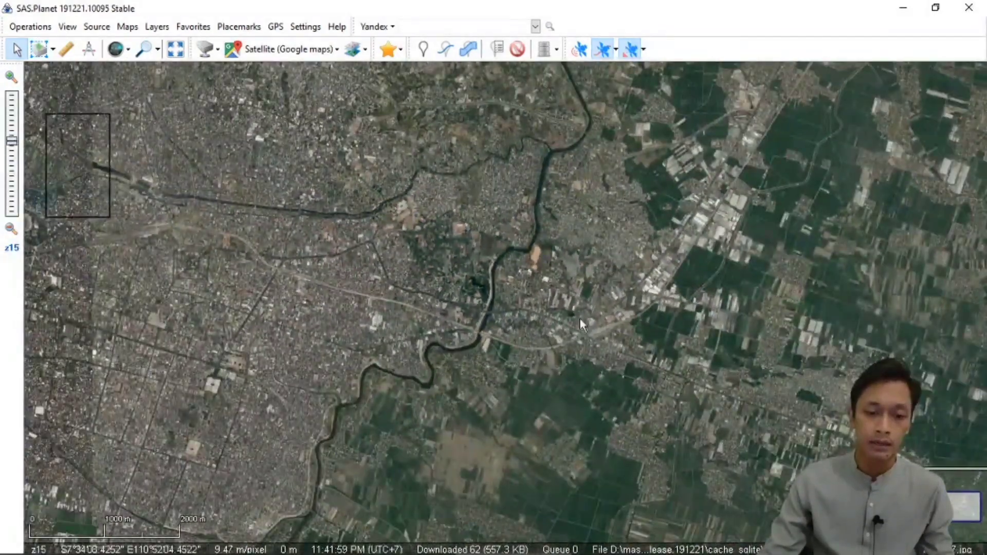
{"action": "scroll", "coordinate": [449, 259], "scroll_direction": "up", "scroll_amount": 1}
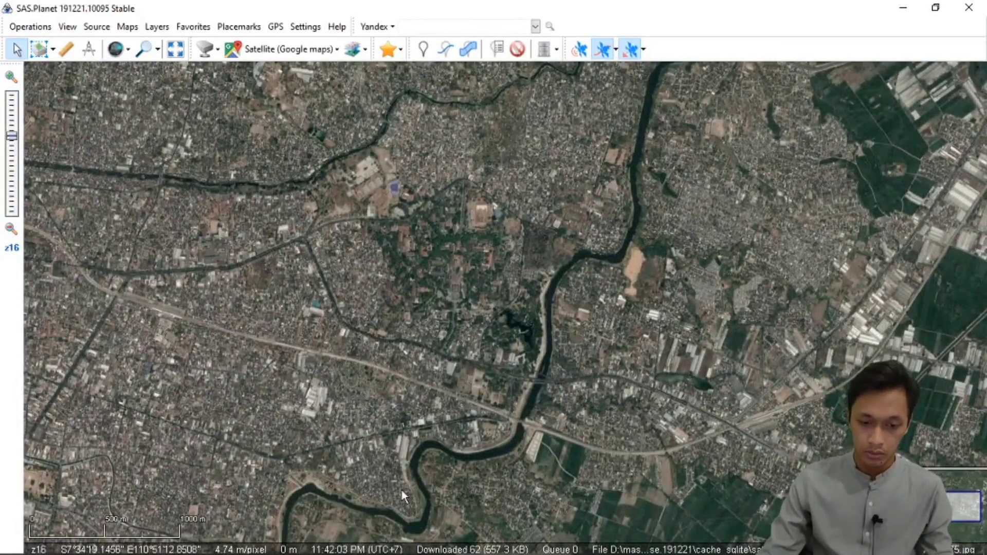
{"action": "scroll", "coordinate": [412, 212], "scroll_direction": "up", "scroll_amount": 1}
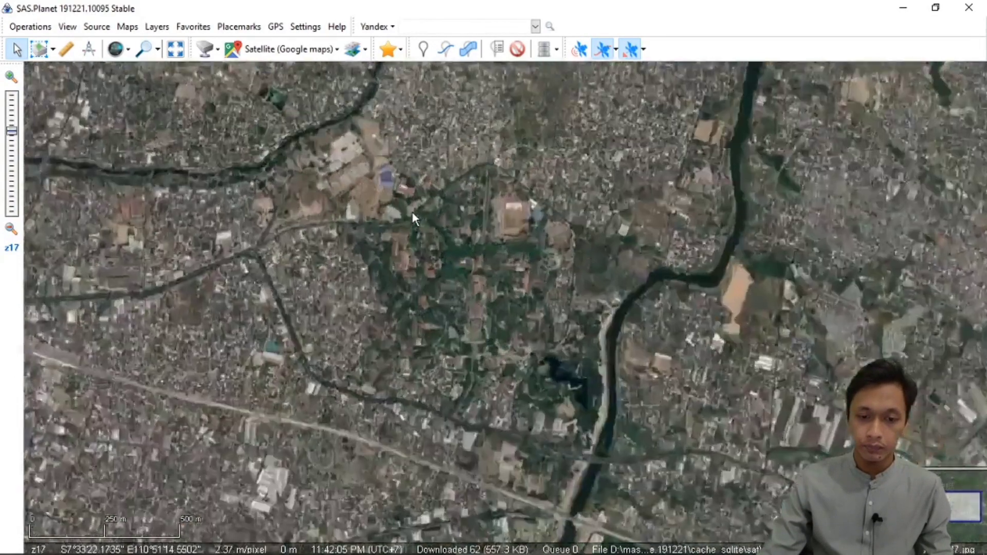
{"action": "left_click_drag", "start_coordinate": [429, 247], "coordinate": [408, 168]}
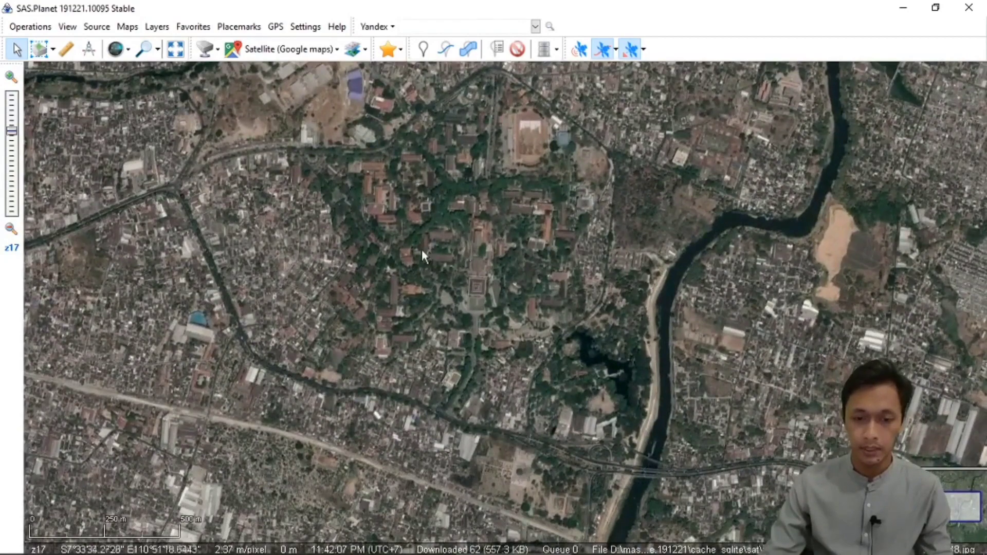
Examine the satellite imagery detail around the campus's square-roofed building at zoom levels from z17 up to z21.
{"action": "scroll", "coordinate": [422, 249], "scroll_direction": "up", "scroll_amount": 1}
{"action": "scroll", "coordinate": [430, 240], "scroll_direction": "down", "scroll_amount": 1}
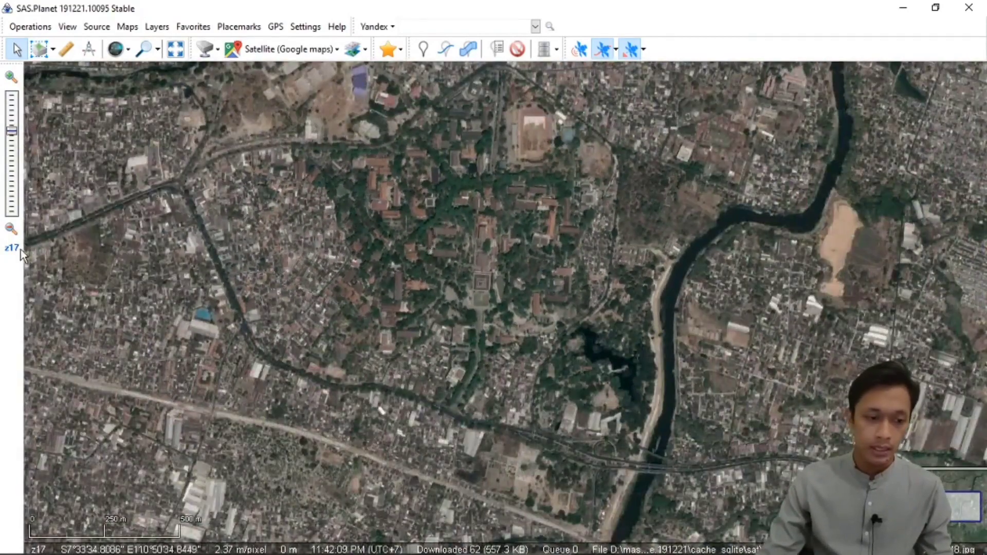
{"action": "scroll", "coordinate": [515, 282], "scroll_direction": "up", "scroll_amount": 2}
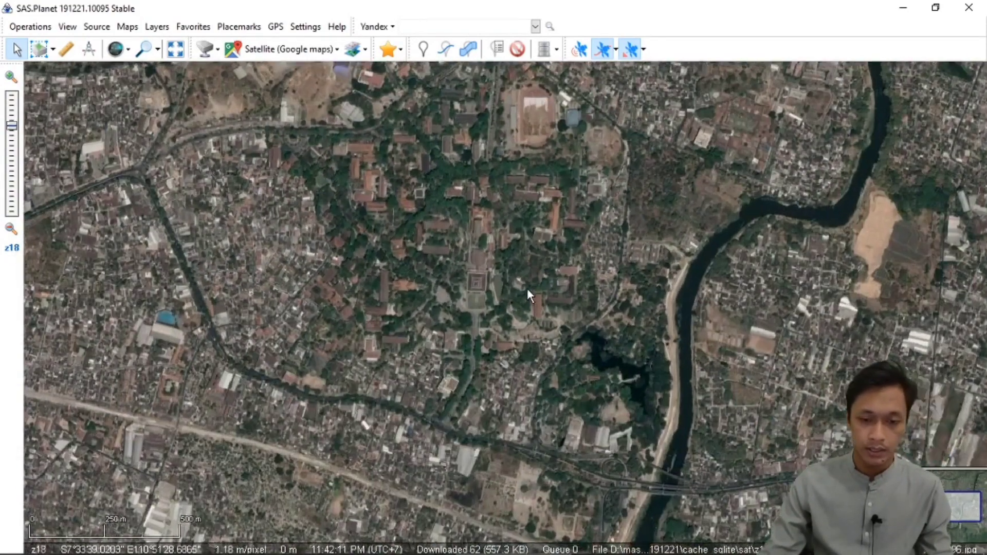
{"action": "scroll", "coordinate": [413, 249], "scroll_direction": "up", "scroll_amount": 1}
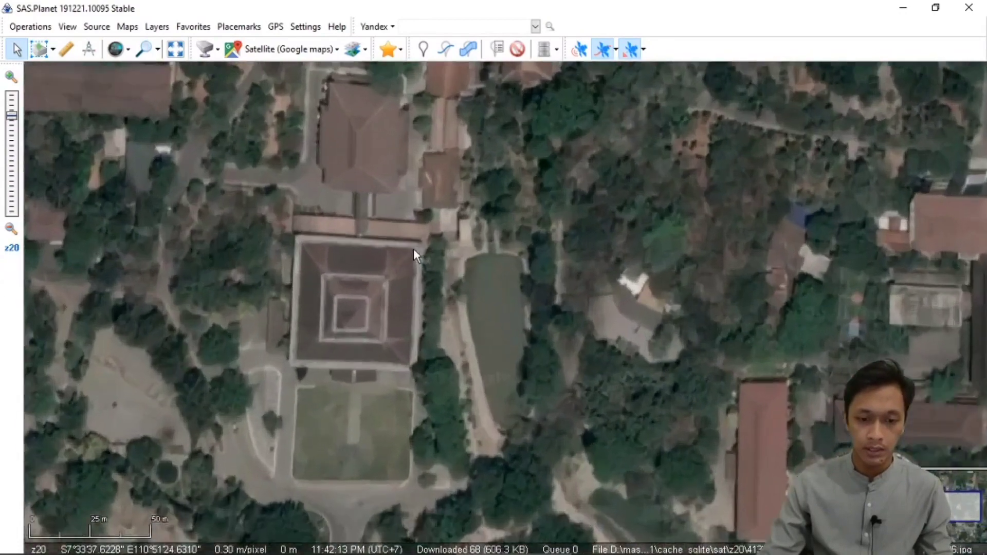
{"action": "scroll", "coordinate": [482, 257], "scroll_direction": "up", "scroll_amount": 1}
{"action": "scroll", "coordinate": [482, 257], "scroll_direction": "down", "scroll_amount": 1}
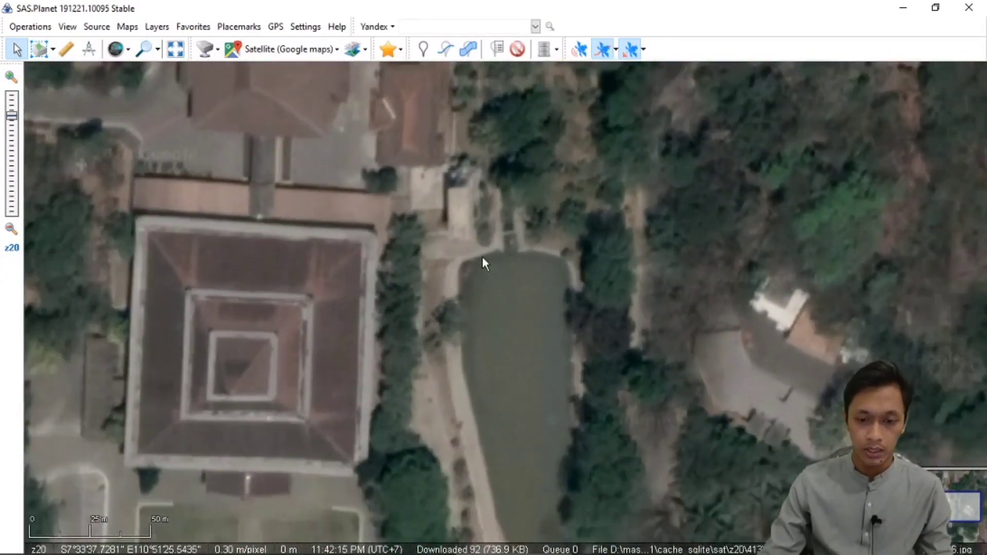
{"action": "scroll", "coordinate": [483, 257], "scroll_direction": "up", "scroll_amount": 1}
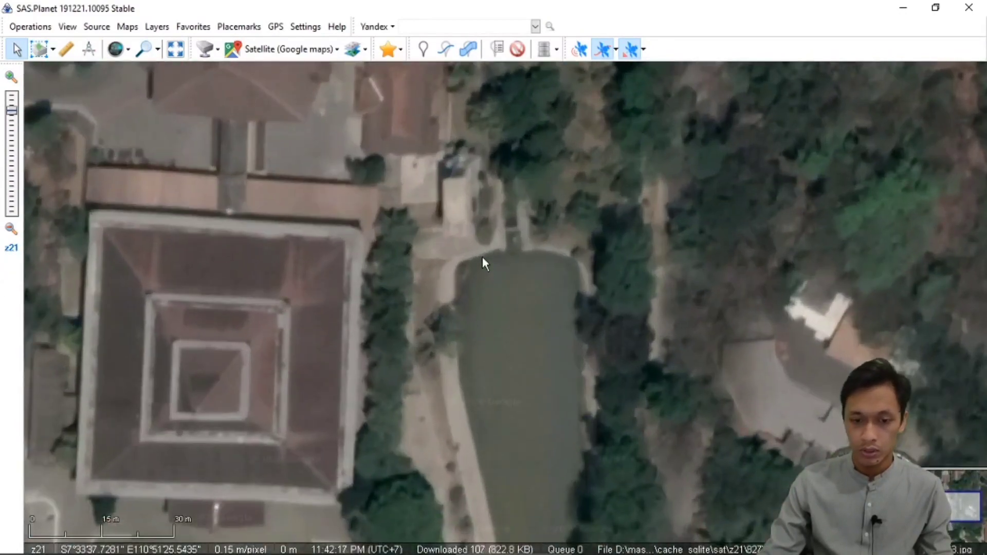
{"action": "scroll", "coordinate": [453, 261], "scroll_direction": "down", "scroll_amount": 2}
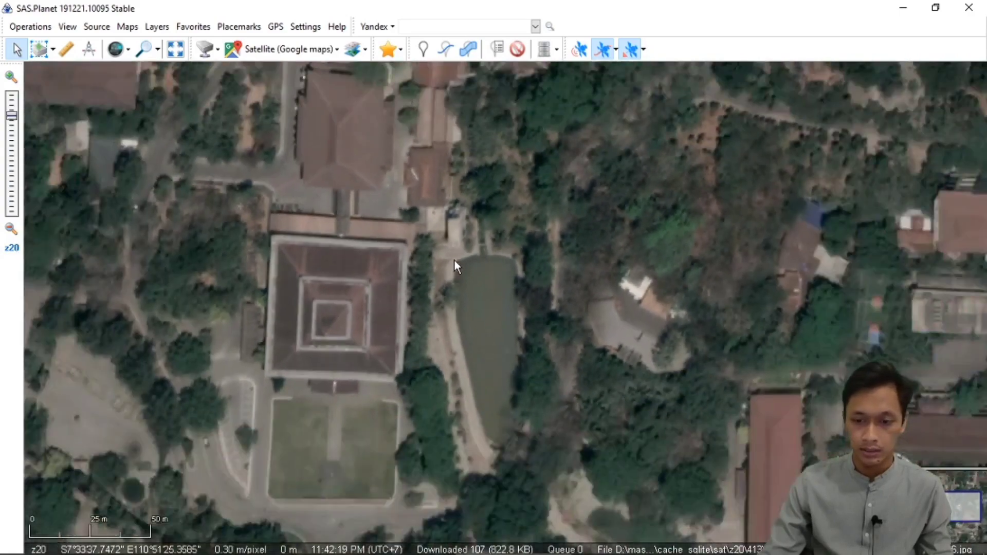
{"action": "left_click_drag", "start_coordinate": [430, 308], "coordinate": [465, 237]}
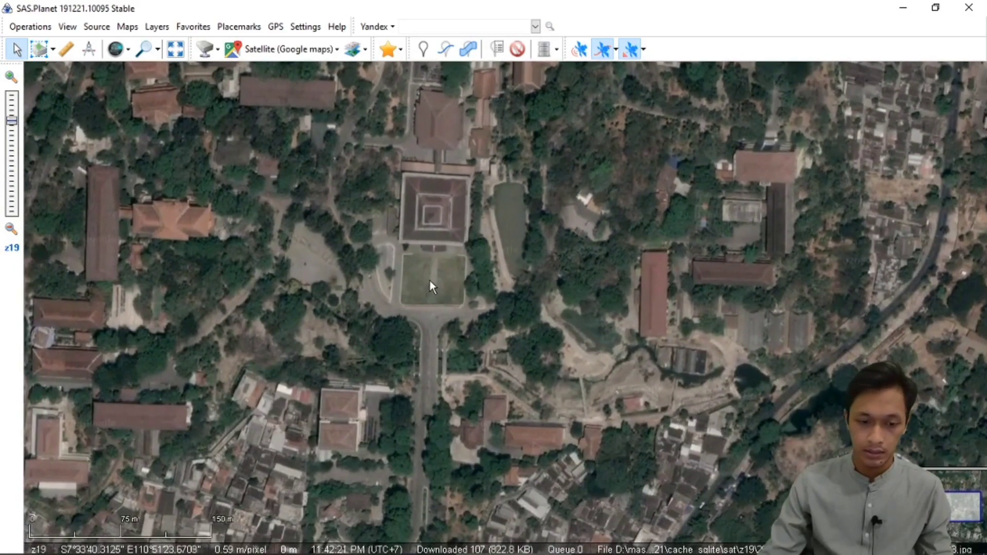
{"action": "scroll", "coordinate": [440, 260], "scroll_direction": "up", "scroll_amount": 2}
{"action": "scroll", "coordinate": [446, 264], "scroll_direction": "down", "scroll_amount": 3}
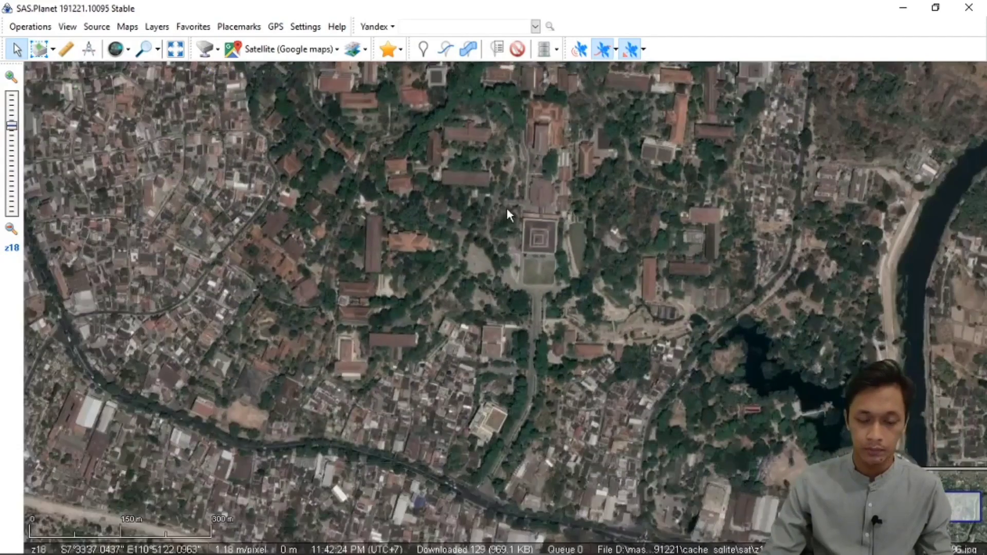
{"action": "left_click_drag", "start_coordinate": [507, 208], "coordinate": [487, 277]}
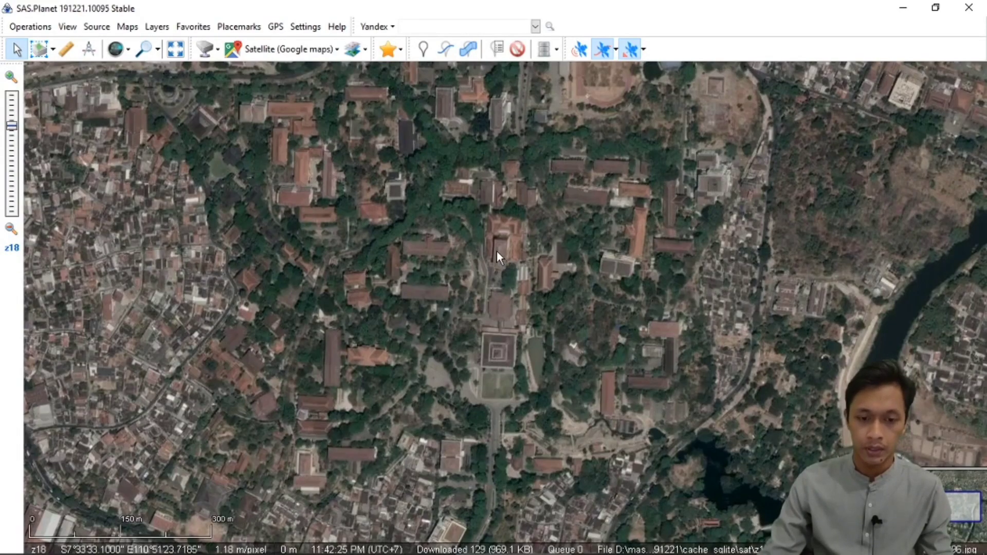
{"action": "scroll", "coordinate": [496, 251], "scroll_direction": "up", "scroll_amount": 1}
{"action": "scroll", "coordinate": [498, 252], "scroll_direction": "down", "scroll_amount": 2}
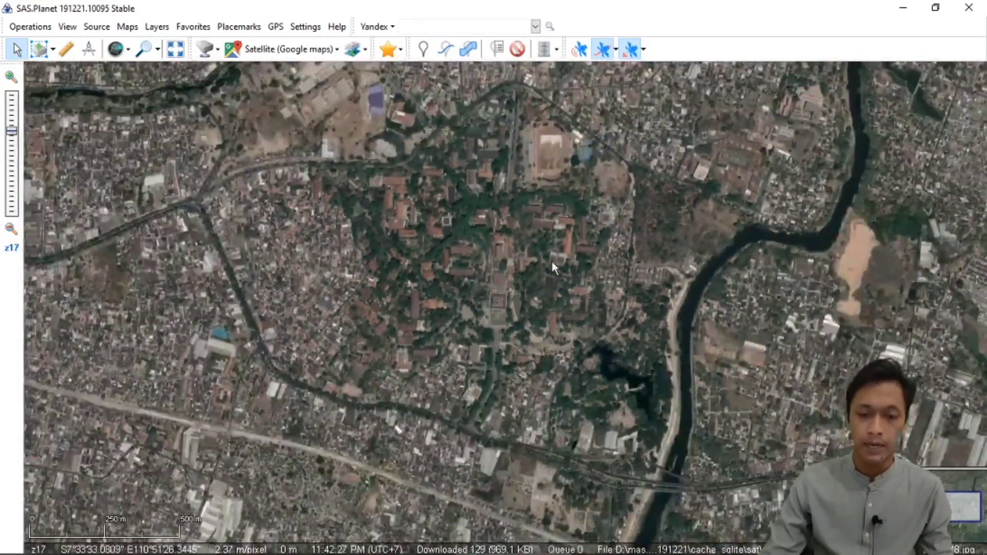
{"action": "mouse_move", "coordinate": [552, 261]}
{"action": "left_mouse_down"}
{"action": "mouse_move", "coordinate": [528, 250]}
{"action": "mouse_move", "coordinate": [546, 253]}
{"action": "left_mouse_up"}
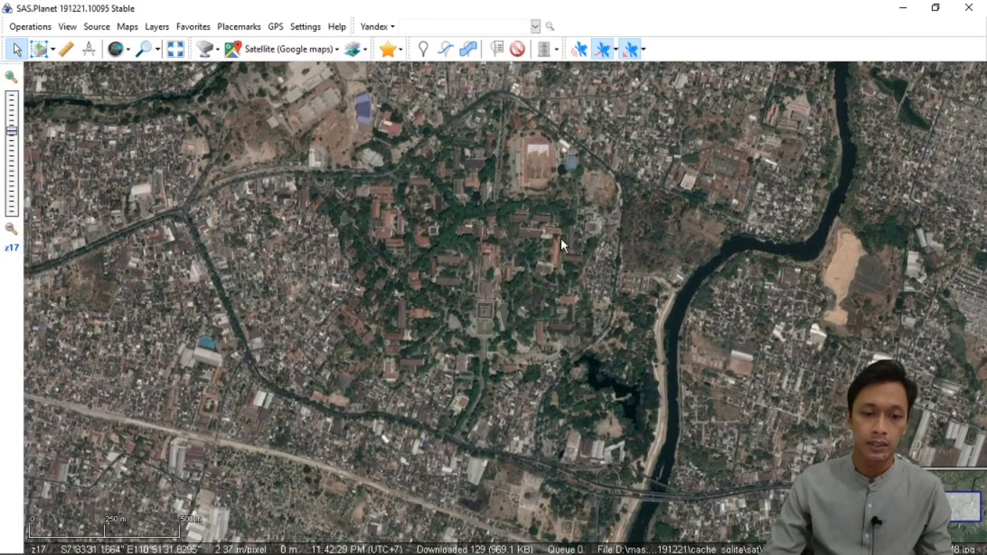
Select a rectangular area enclosing the green campus west of the river and choose zoom level 21 for its Satellite (Google maps) tile download.
{"action": "left_click", "coordinate": [38, 48]}
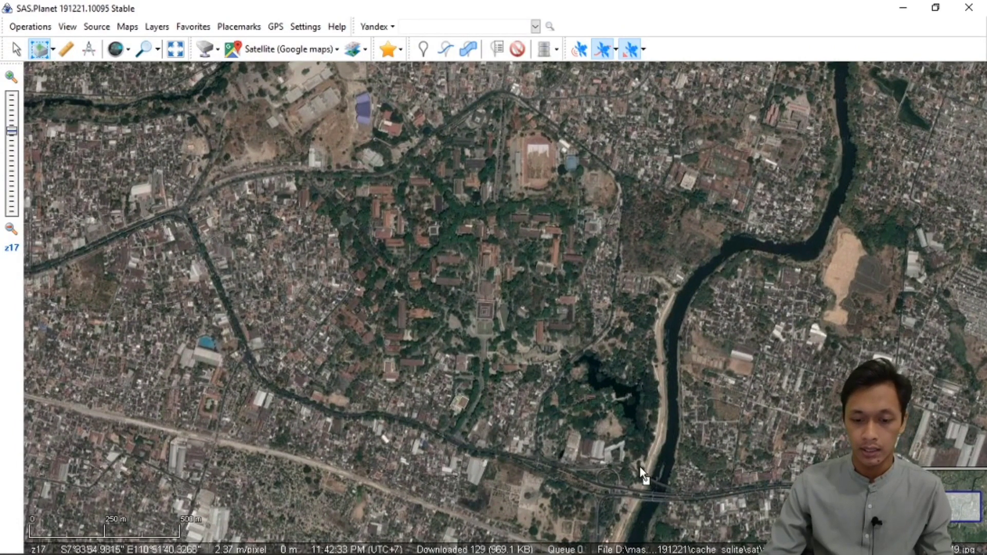
{"action": "left_click_drag", "start_coordinate": [640, 466], "coordinate": [298, 75]}
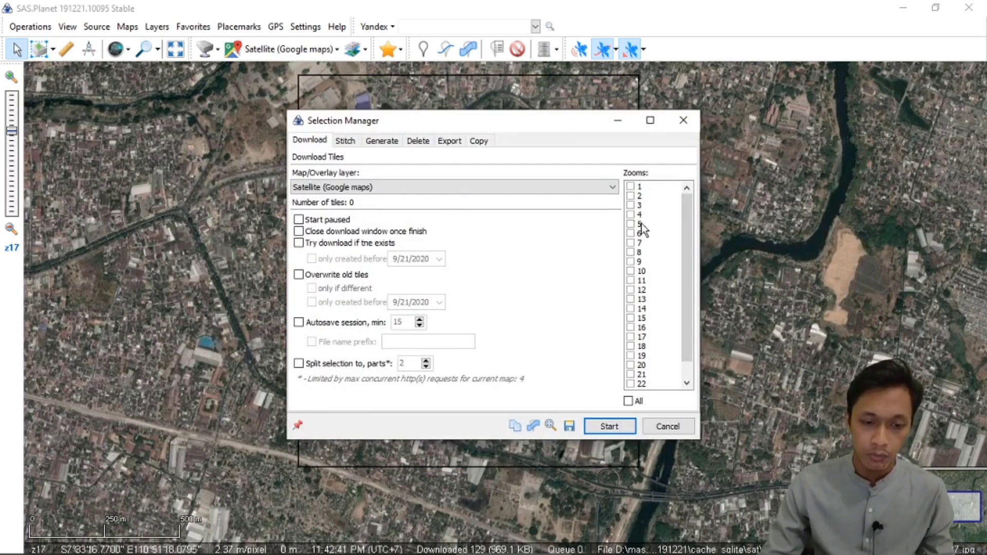
{"action": "left_click_drag", "start_coordinate": [687, 322], "coordinate": [687, 338]}
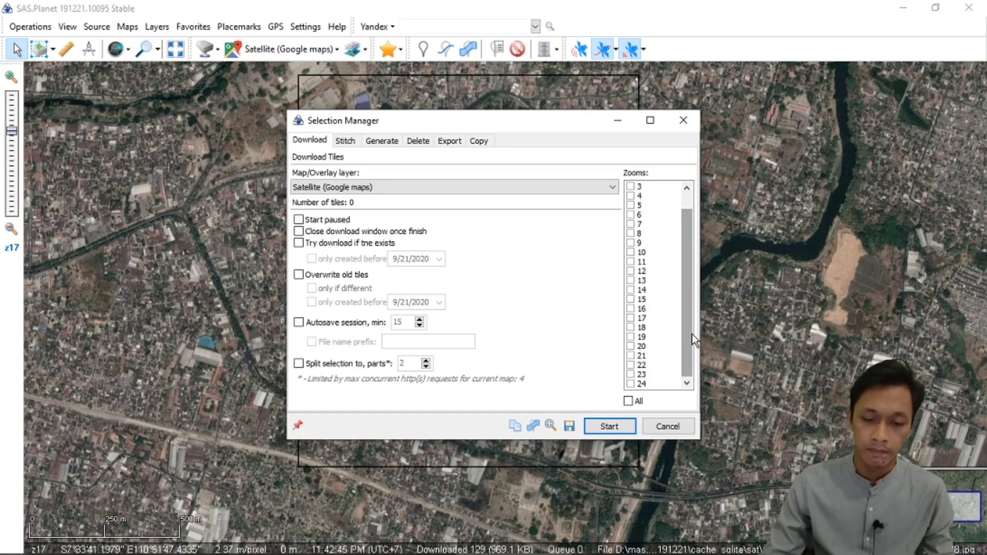
{"action": "left_click", "coordinate": [631, 355]}
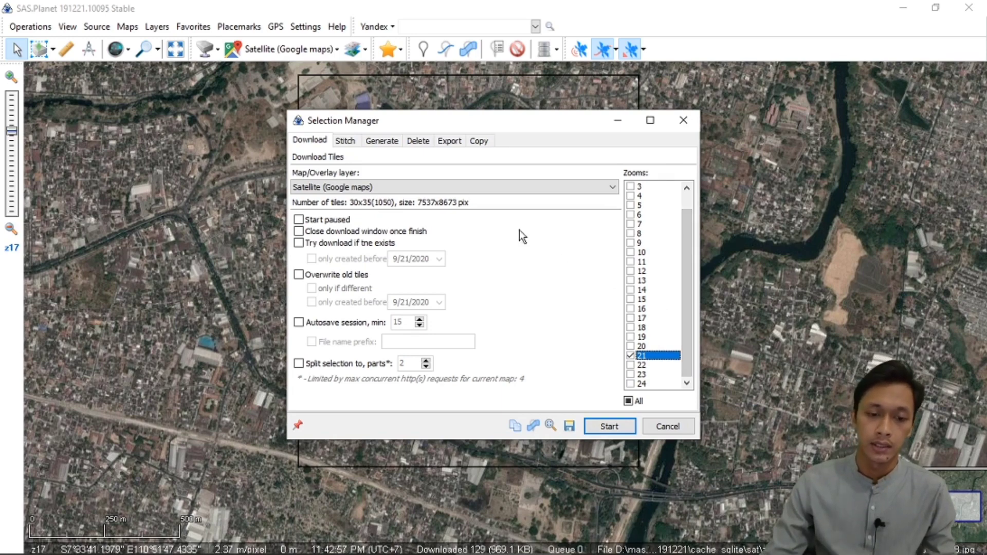
Set the stitched image output to GeoTIFF and save it as "Citra UNS" in the SHP GIS documents folder.
{"action": "left_click", "coordinate": [348, 144]}
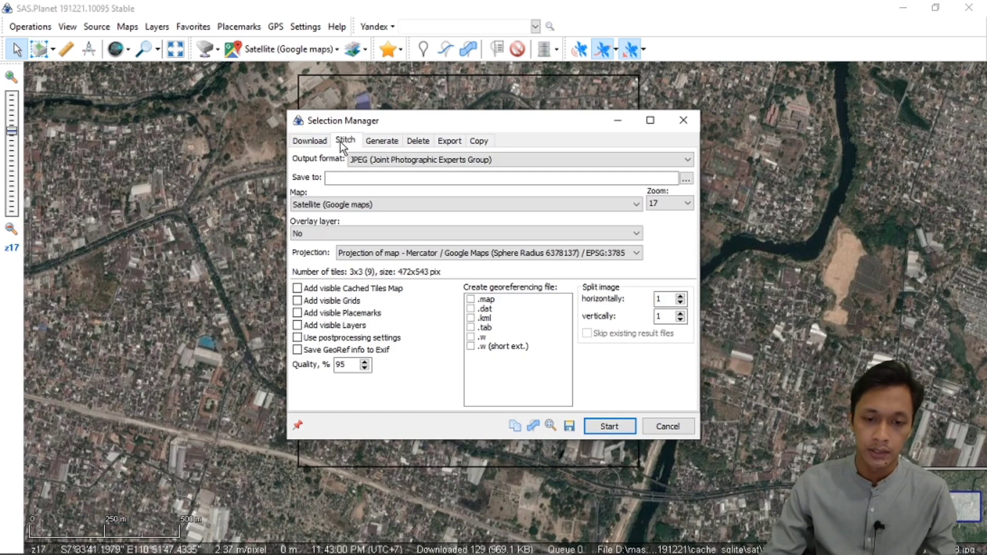
{"action": "left_click", "coordinate": [429, 159]}
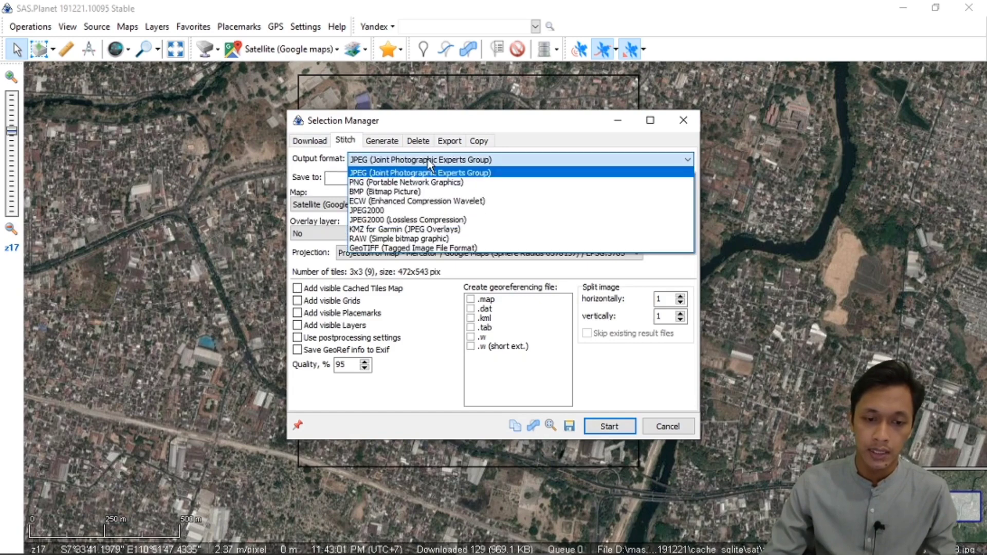
{"action": "left_click", "coordinate": [406, 247]}
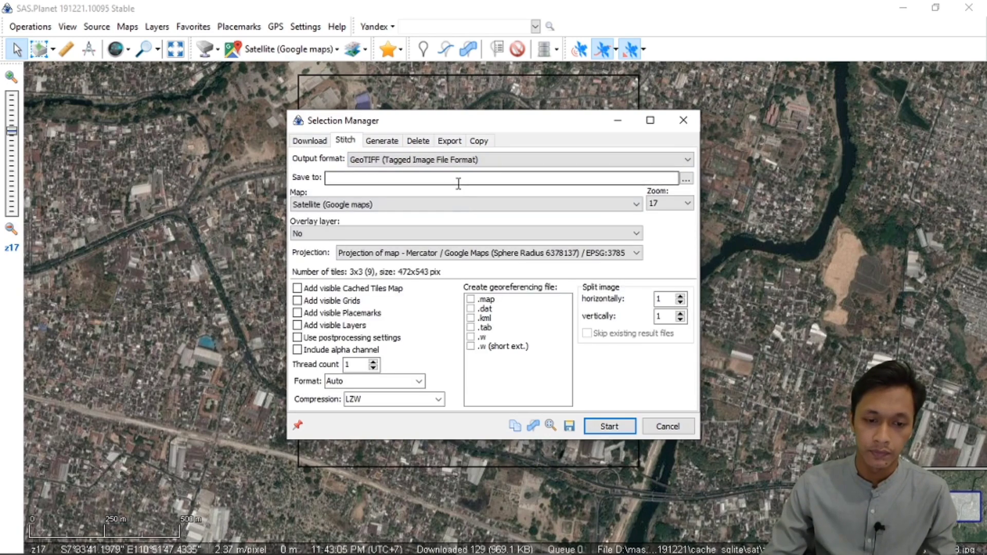
{"action": "left_click", "coordinate": [686, 178]}
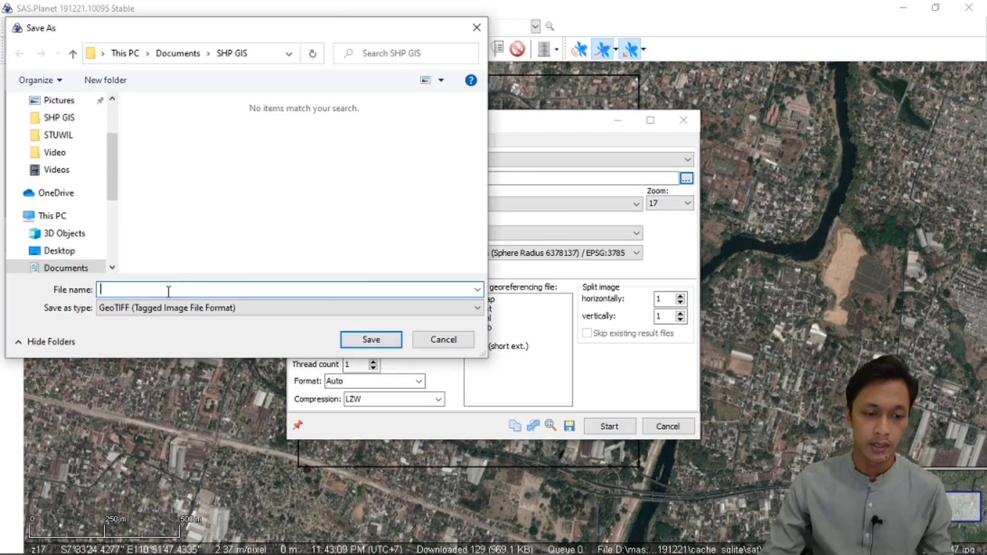
{"action": "type", "text": "U"}
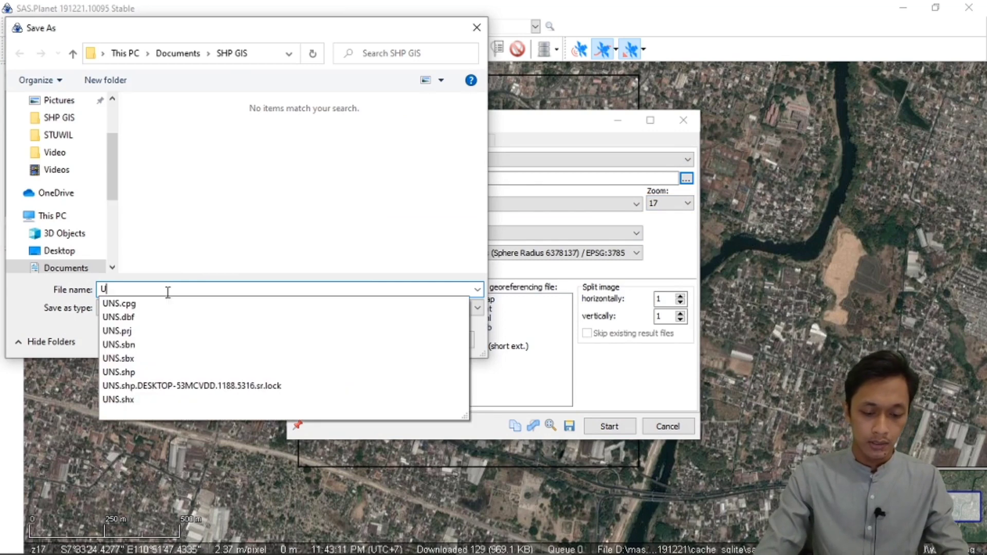
{"action": "key", "text": "BackSpace"}
{"action": "type", "text": "C"}
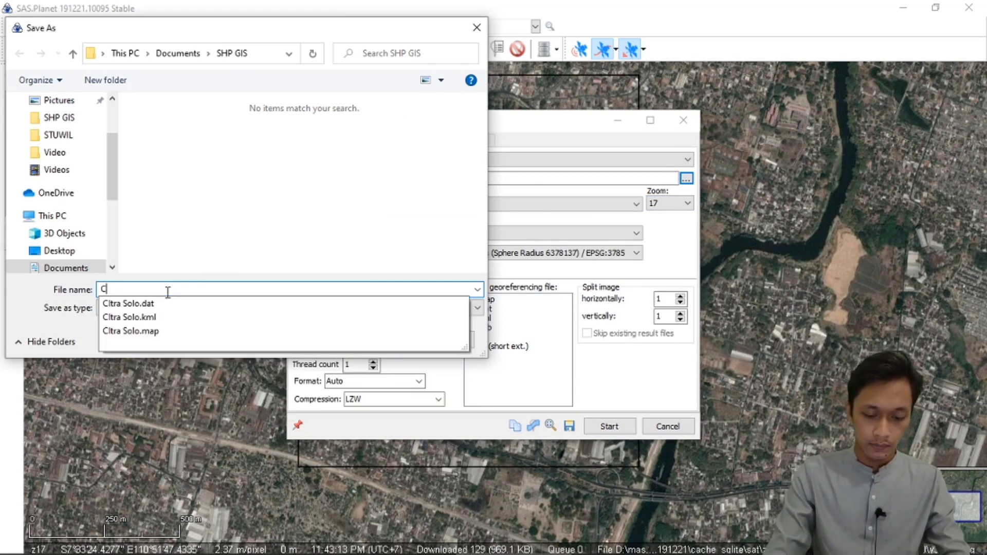
{"action": "type", "text": "itra UNS"}
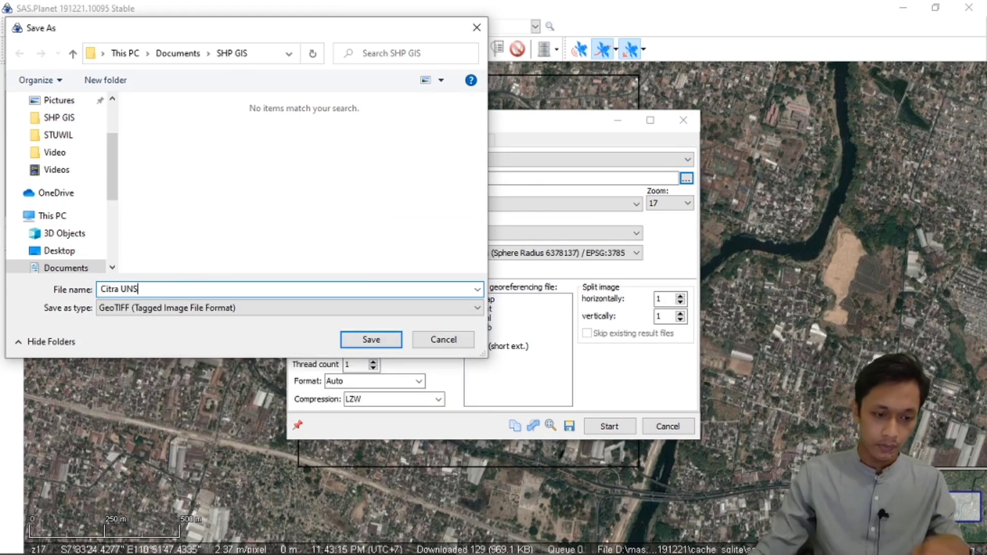
{"action": "left_click", "coordinate": [370, 344]}
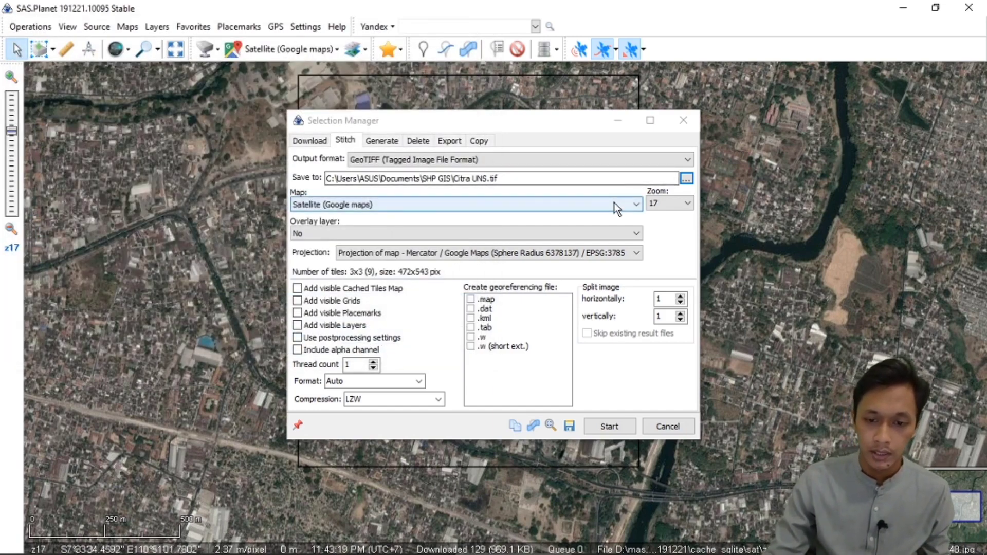
Stitch the selection at zoom 21 with projection Mercator / WGS84 / EPSG:3395 and TIFF format.
{"action": "left_click", "coordinate": [686, 204]}
{"action": "left_click", "coordinate": [672, 255]}
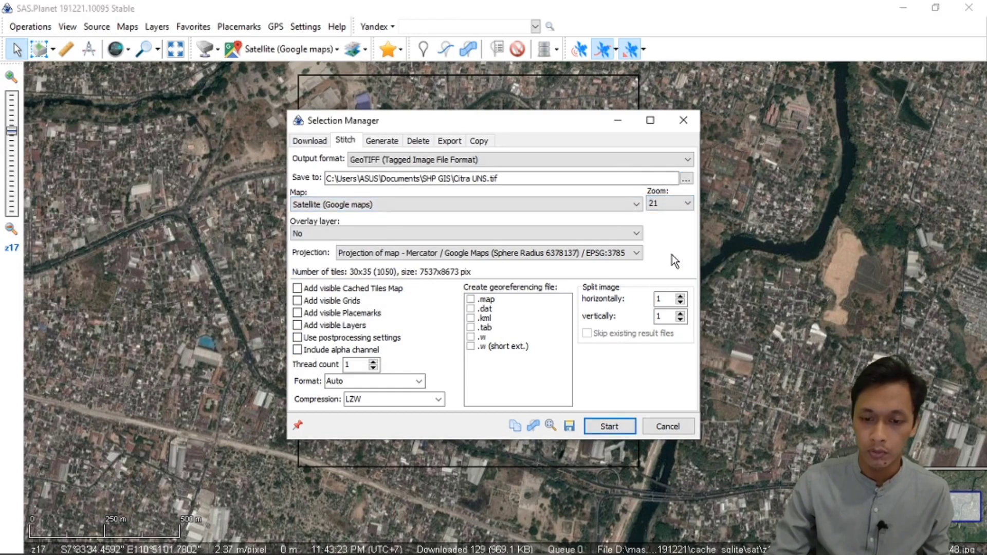
{"action": "left_click", "coordinate": [621, 252]}
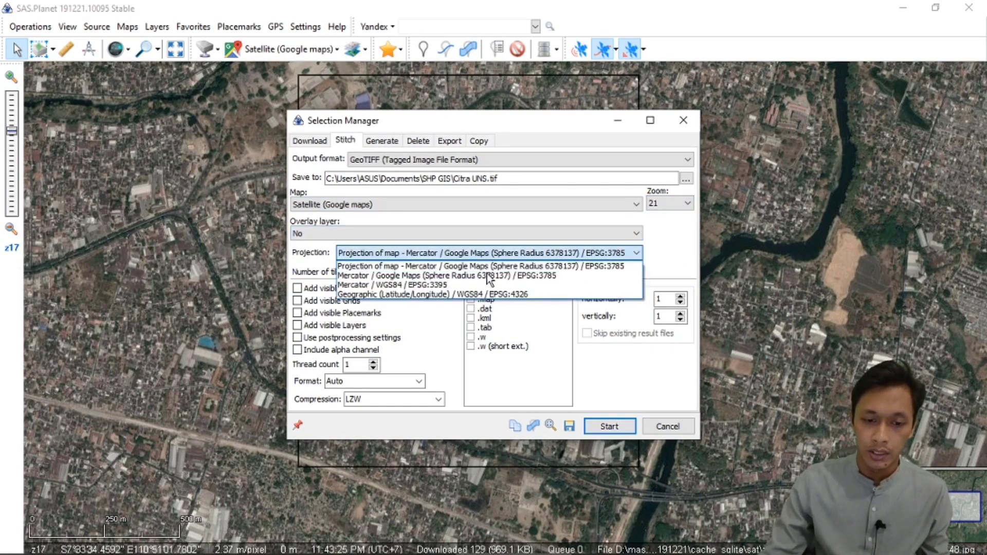
{"action": "left_click", "coordinate": [407, 288]}
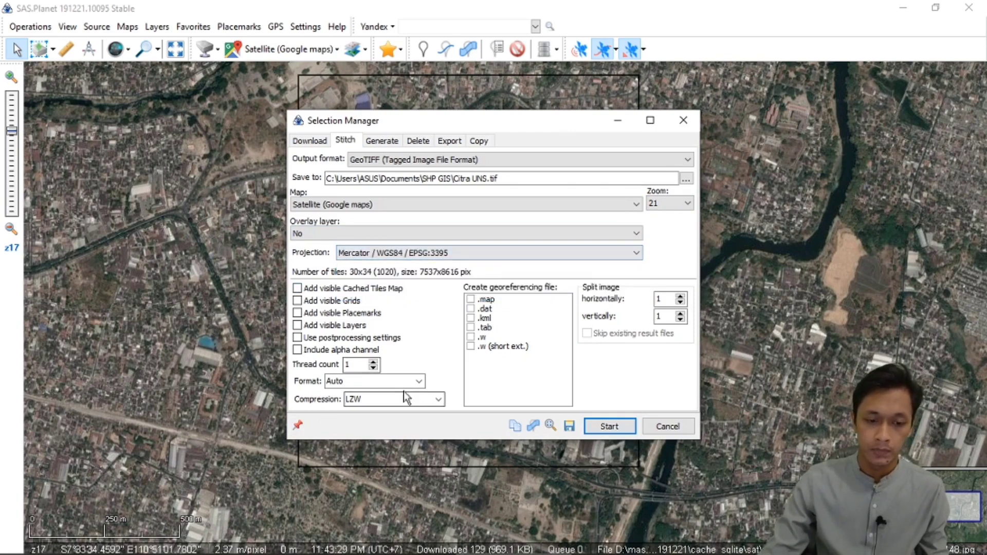
{"action": "left_click", "coordinate": [417, 381]}
{"action": "left_click", "coordinate": [357, 405]}
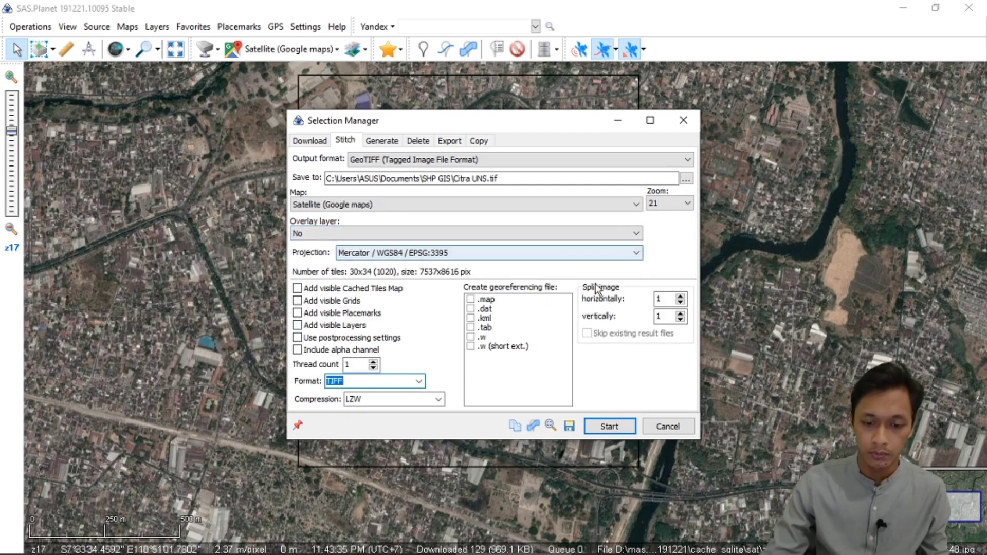
{"action": "left_click", "coordinate": [609, 427]}
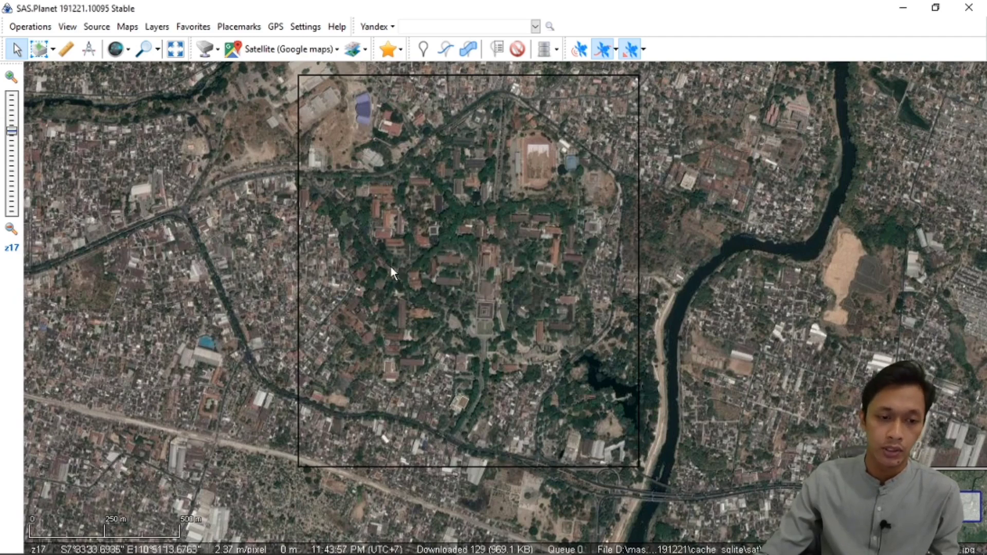
Switch to the Peta Solo map in ArcMap, refresh the SHP GIS folder, and add Citra UNS.tif just beneath the TRA solo layer.
{"action": "mouse_move", "coordinate": [278, 554]}
{"action": "left_click", "coordinate": [405, 540]}
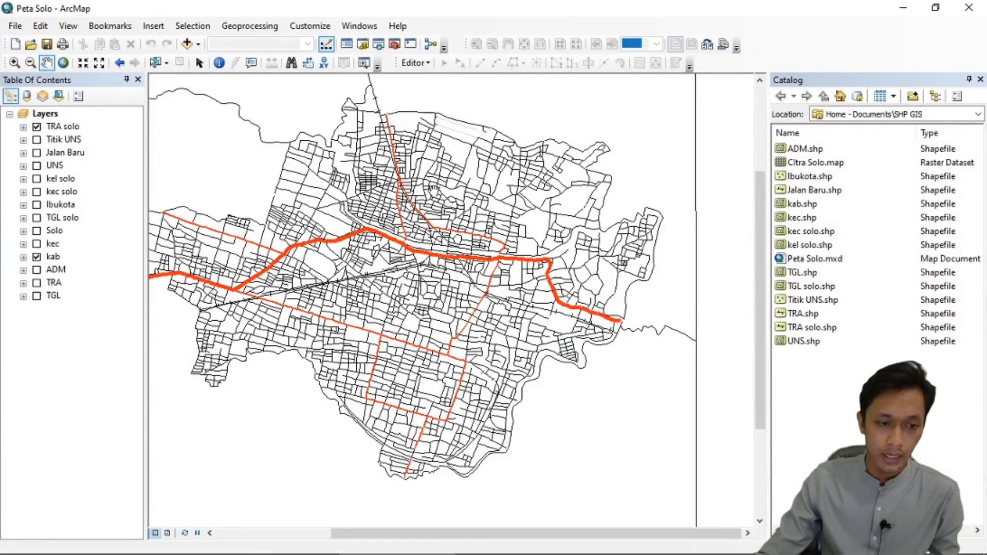
{"action": "right_click", "coordinate": [844, 162]}
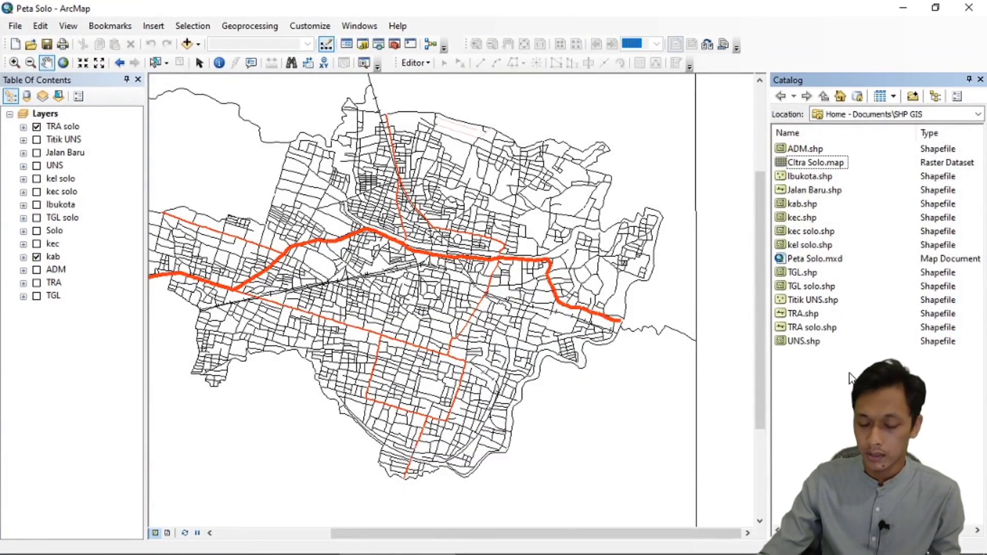
{"action": "left_click", "coordinate": [909, 445]}
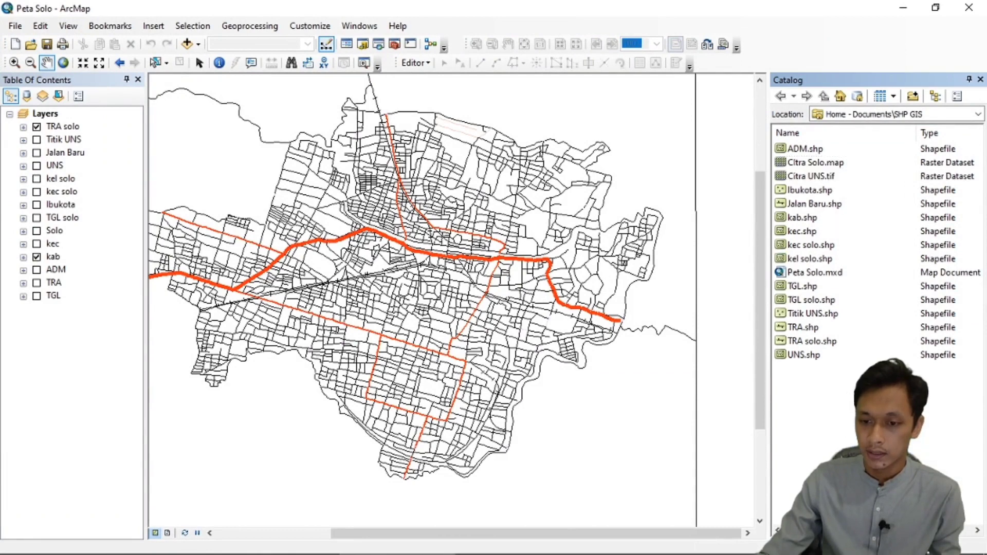
{"action": "left_click", "coordinate": [823, 178]}
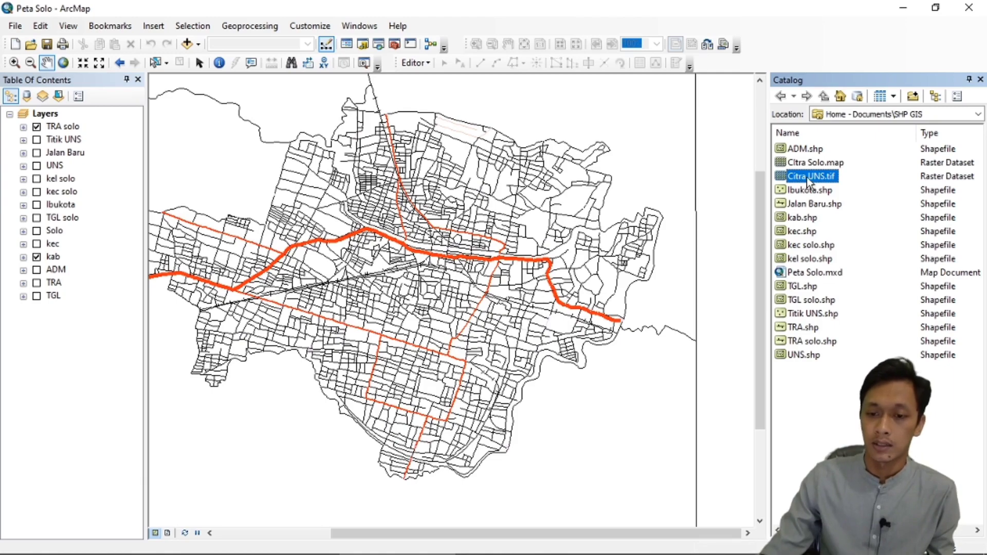
{"action": "left_click_drag", "start_coordinate": [822, 177], "coordinate": [73, 137]}
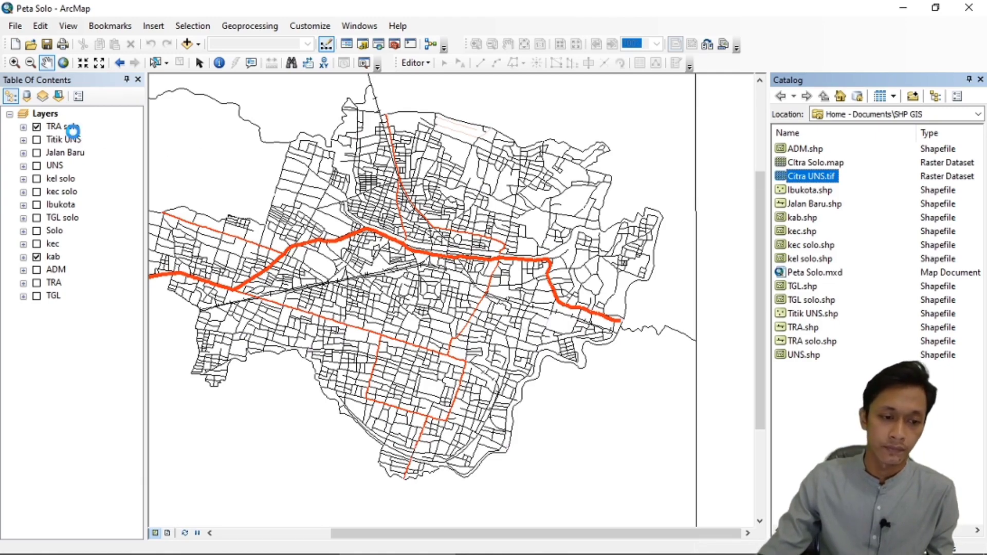
{"action": "left_click", "coordinate": [489, 262]}
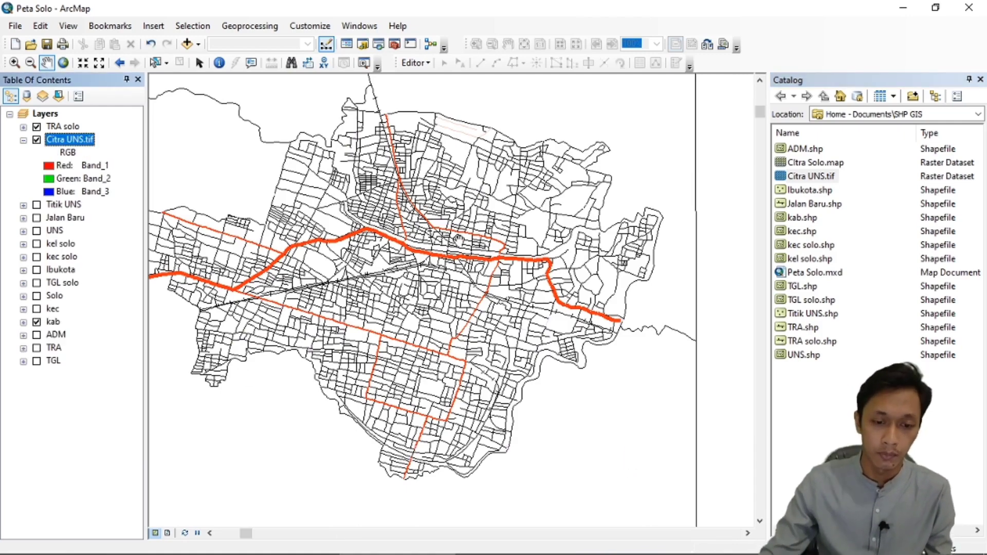
Set the data frame's coordinate system to WGS 1984 UTM Zone 49S from the page layout, and return to the data view.
{"action": "left_click_drag", "start_coordinate": [458, 239], "coordinate": [477, 206]}
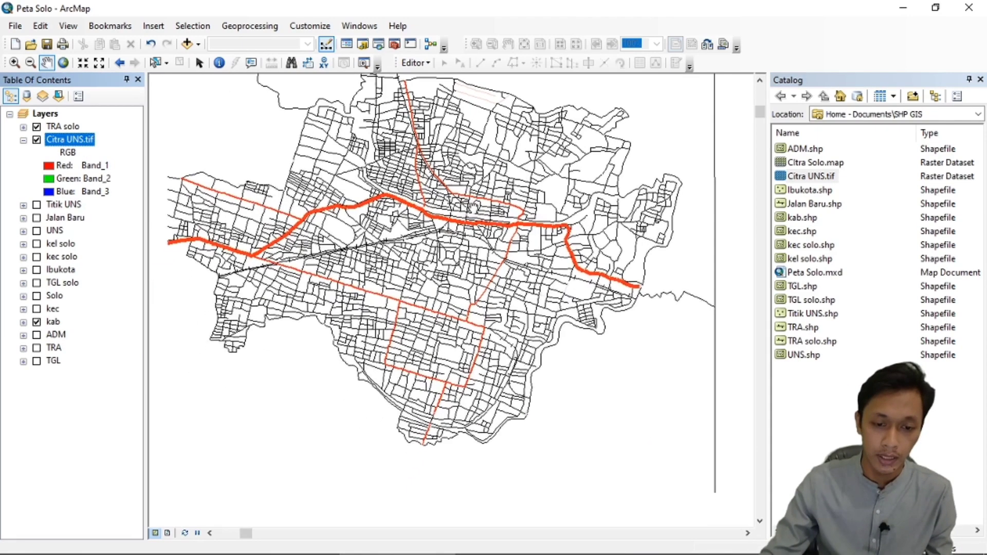
{"action": "left_click", "coordinate": [168, 533]}
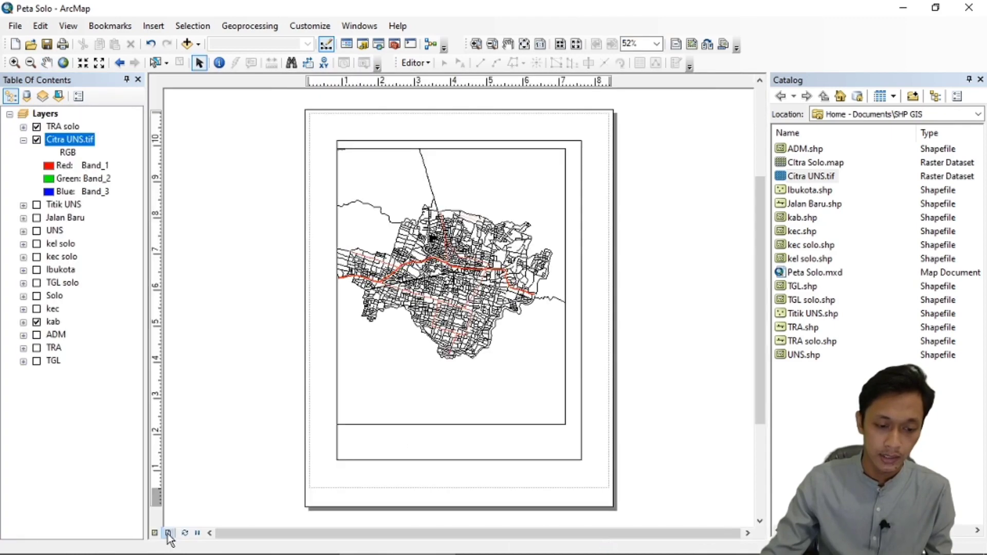
{"action": "left_click", "coordinate": [555, 194]}
{"action": "right_click", "coordinate": [554, 193]}
{"action": "left_click", "coordinate": [585, 454]}
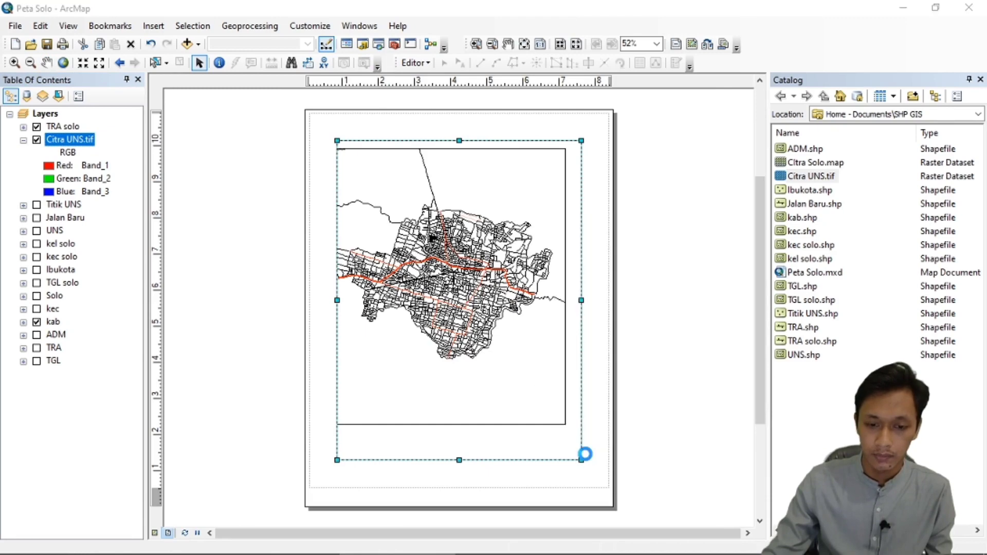
{"action": "left_click", "coordinate": [421, 164]}
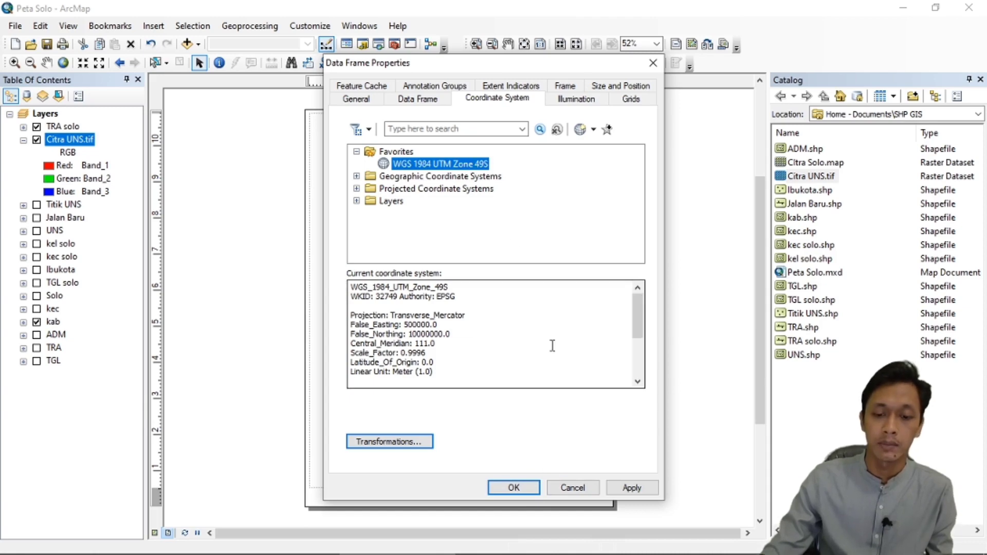
{"action": "left_click", "coordinate": [514, 489]}
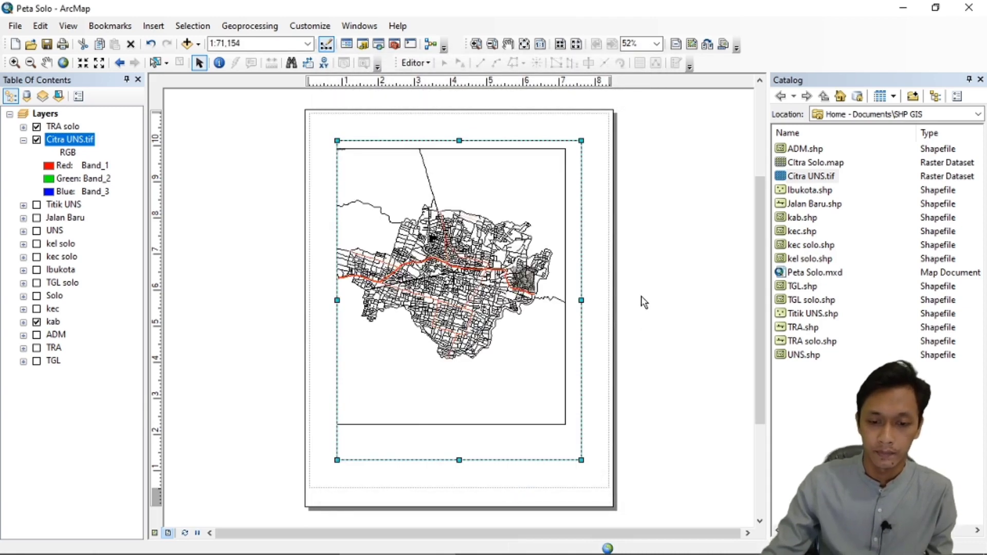
{"action": "left_click", "coordinate": [154, 533]}
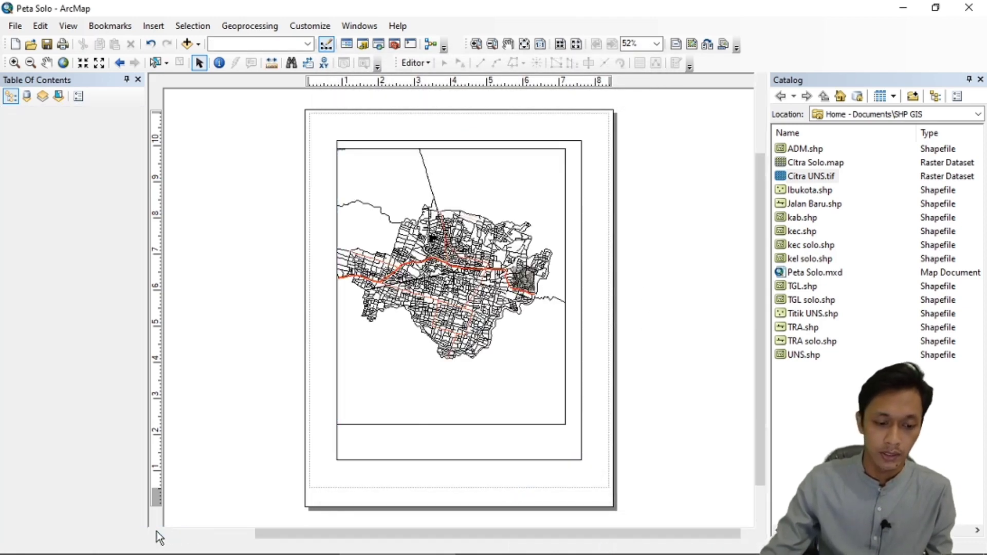
Compare the Citra UNS.tif image with the roads by moving it above the TRA solo layer and back beneath it.
{"action": "scroll", "coordinate": [575, 312], "scroll_direction": "up", "scroll_amount": 5}
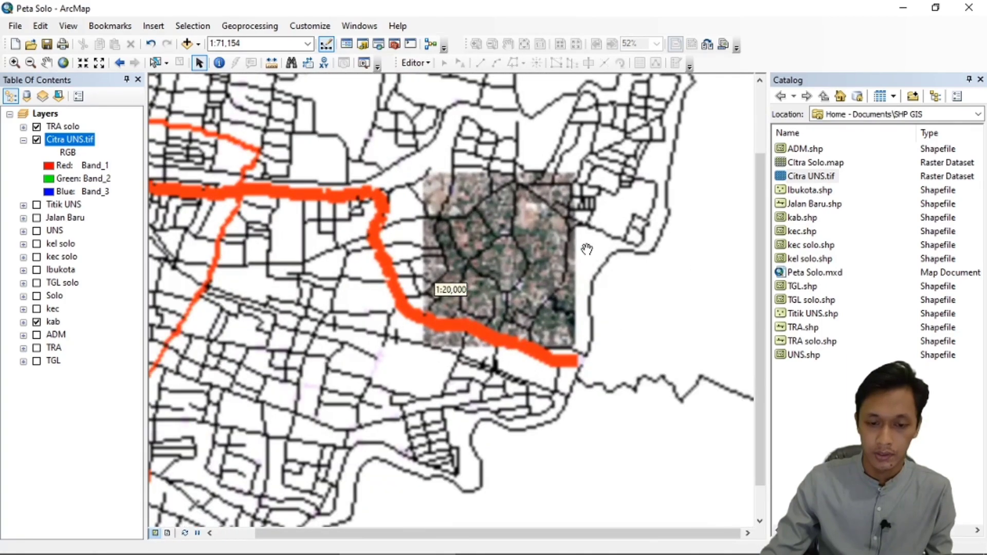
{"action": "scroll", "coordinate": [535, 220], "scroll_direction": "up", "scroll_amount": 2}
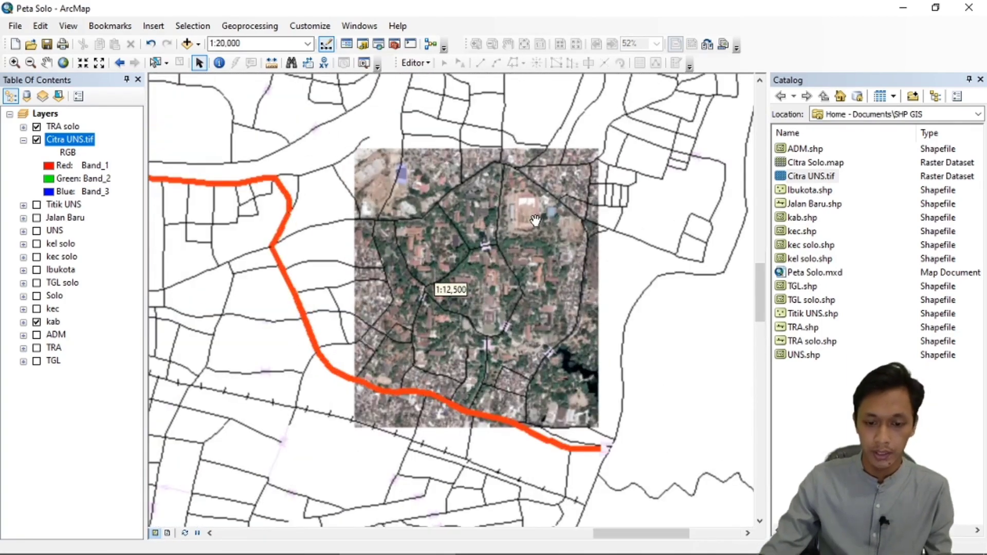
{"action": "key", "text": "c"}
{"action": "left_click_drag", "start_coordinate": [60, 141], "coordinate": [60, 122]}
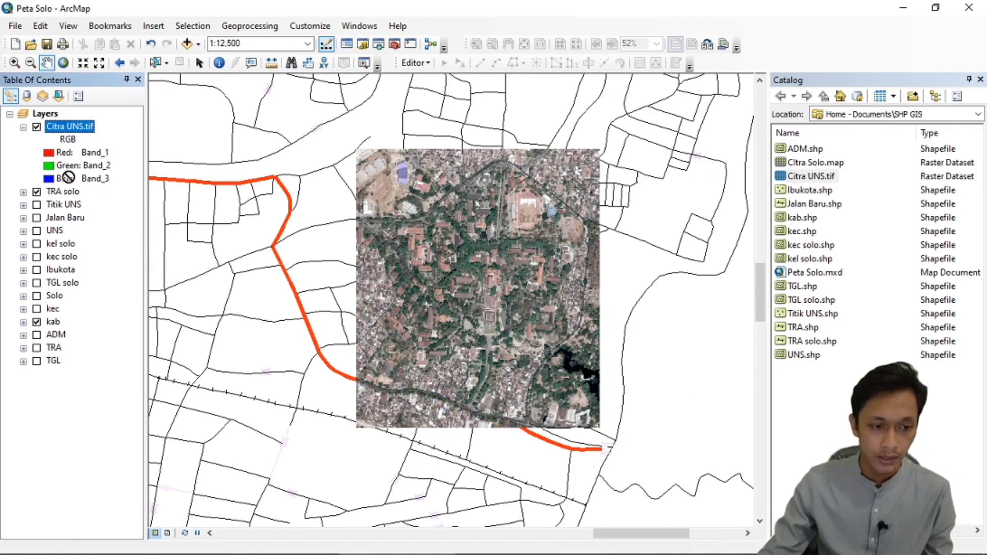
{"action": "left_click_drag", "start_coordinate": [69, 177], "coordinate": [69, 194]}
Examine the Citra UNS.tif image detail and road overlay around the campus's square-roofed building at scales between 1:6,000 and 1:1,250.
{"action": "scroll", "coordinate": [536, 265], "scroll_direction": "up", "scroll_amount": 3}
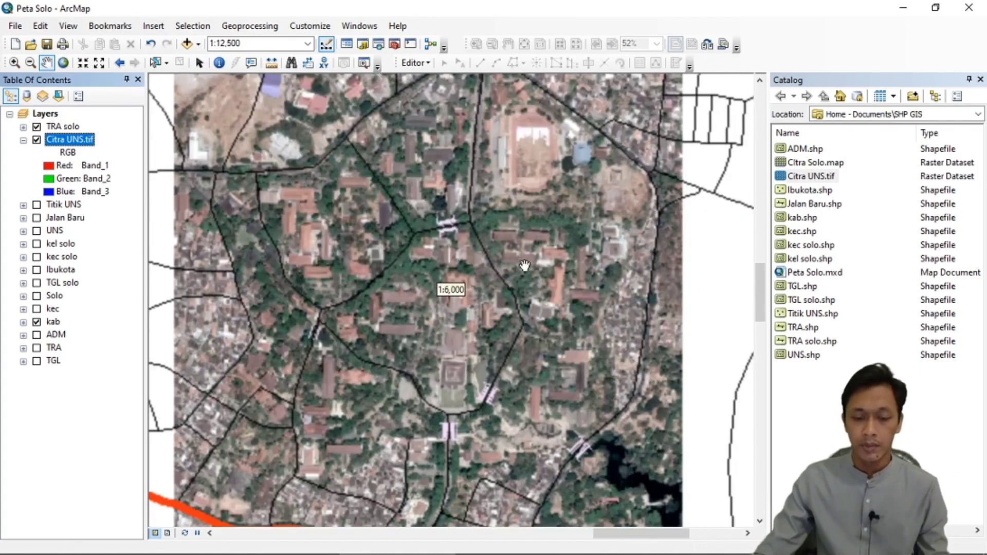
{"action": "scroll", "coordinate": [513, 292], "scroll_direction": "up", "scroll_amount": 3}
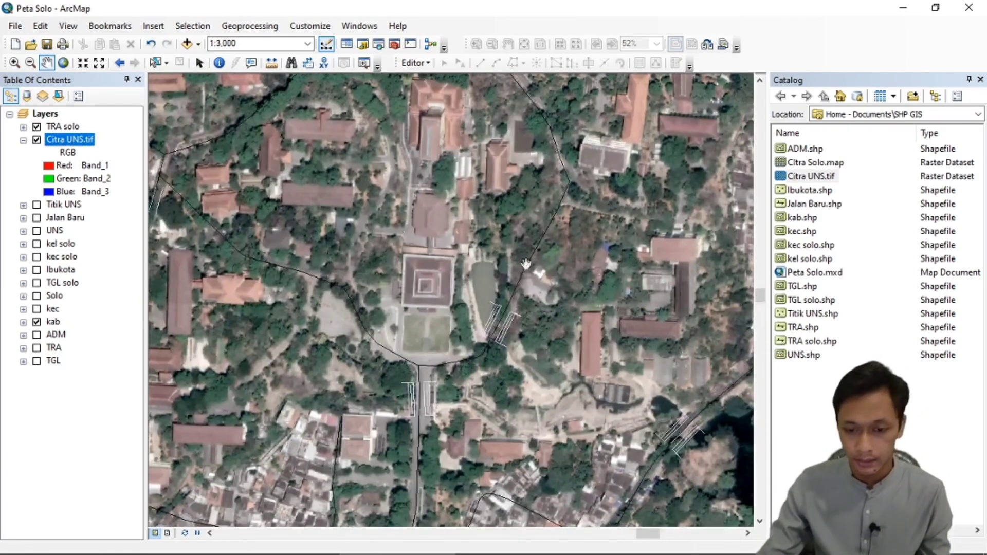
{"action": "scroll", "coordinate": [321, 212], "scroll_direction": "up", "scroll_amount": 3}
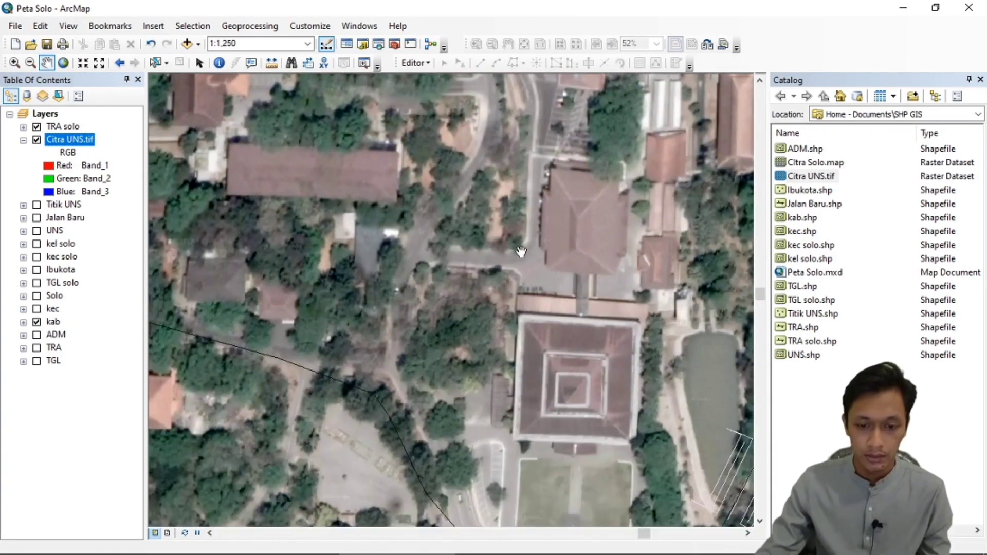
{"action": "scroll", "coordinate": [532, 225], "scroll_direction": "up", "scroll_amount": 2}
{"action": "scroll", "coordinate": [532, 225], "scroll_direction": "down", "scroll_amount": 5}
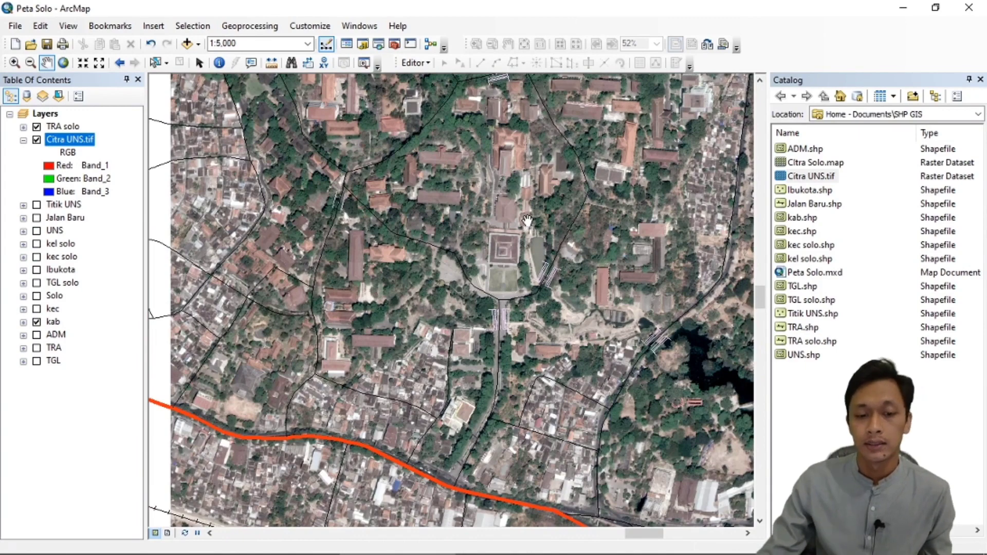
{"action": "left_click_drag", "start_coordinate": [430, 246], "coordinate": [439, 212]}
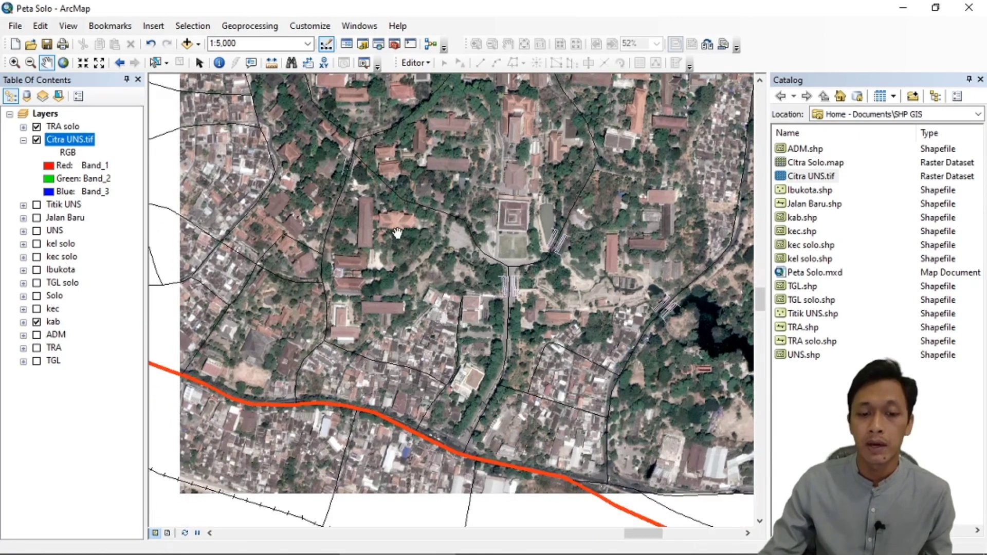
{"action": "scroll", "coordinate": [368, 280], "scroll_direction": "up", "scroll_amount": 1}
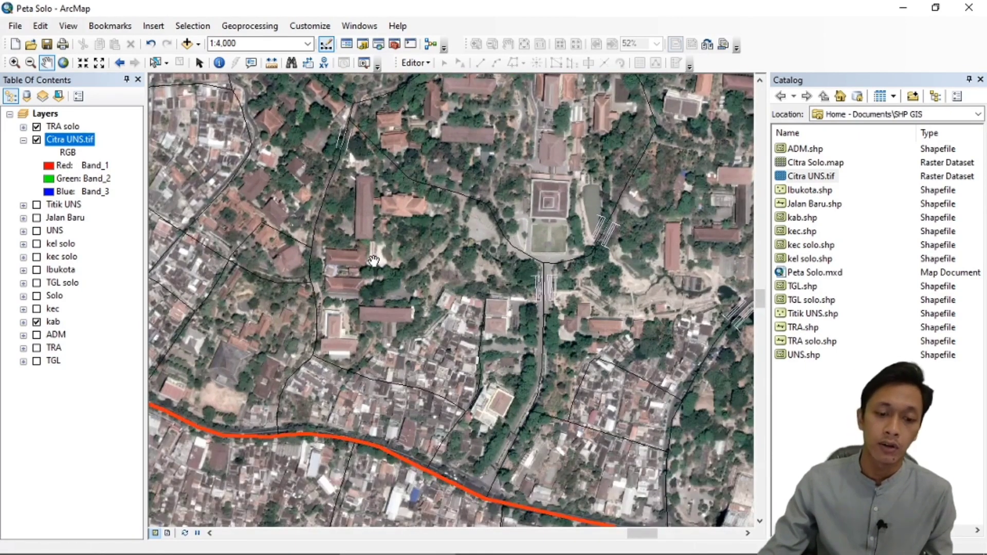
{"action": "scroll", "coordinate": [373, 258], "scroll_direction": "up", "scroll_amount": 1}
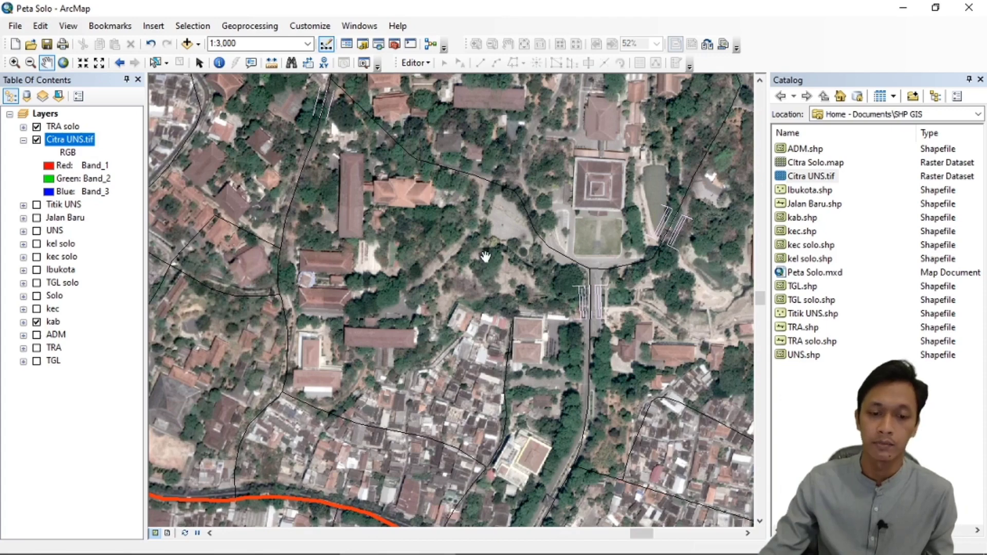
Begin a new polygon shapefile named FT UNS in the SHP GIS folder.
{"action": "left_click_drag", "start_coordinate": [441, 262], "coordinate": [402, 284]}
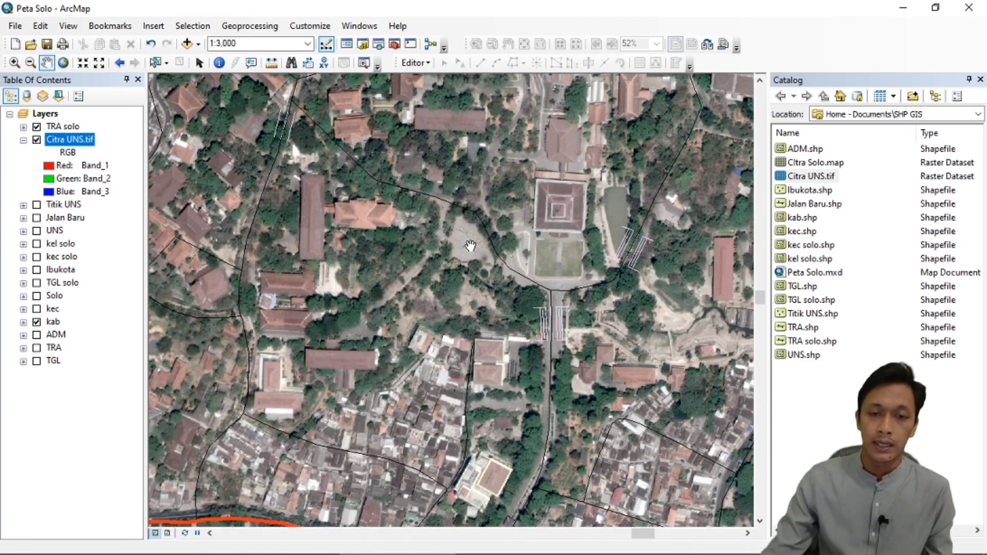
{"action": "left_click", "coordinate": [842, 383]}
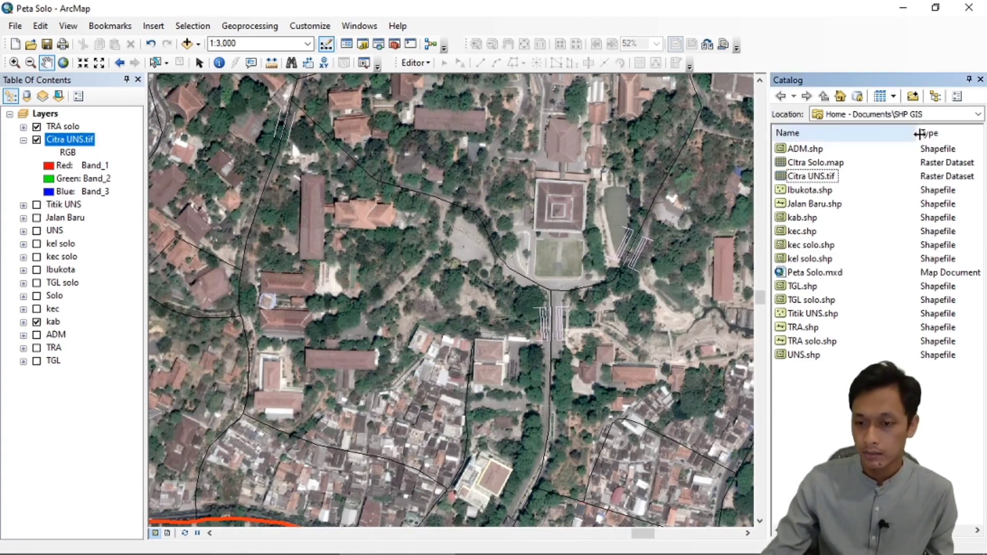
{"action": "right_click", "coordinate": [851, 380]}
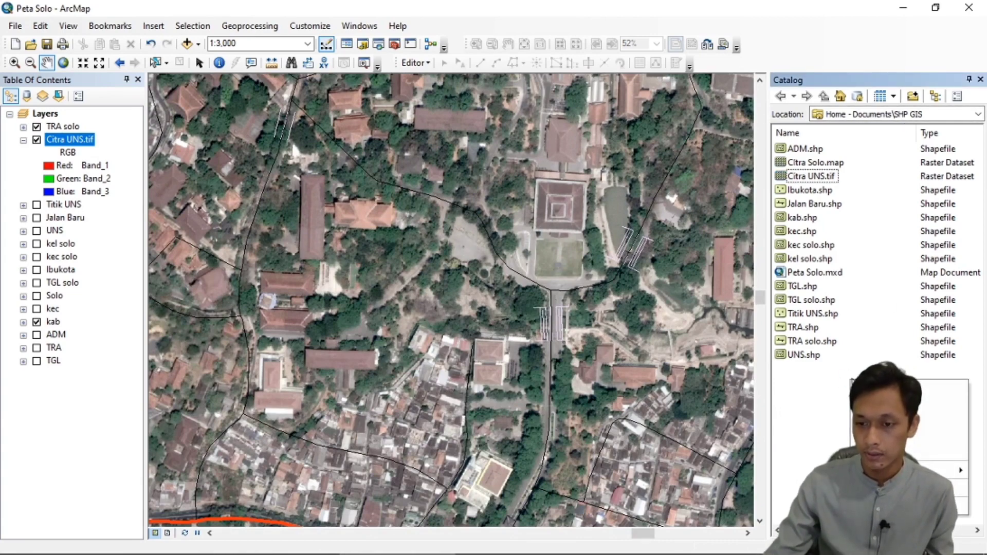
{"action": "mouse_move", "coordinate": [864, 469]}
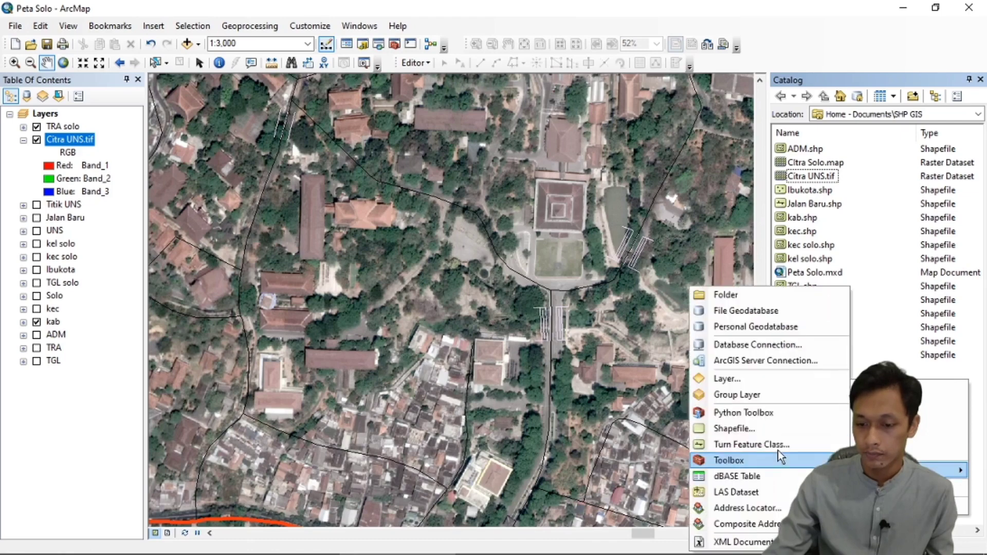
{"action": "left_click", "coordinate": [761, 431]}
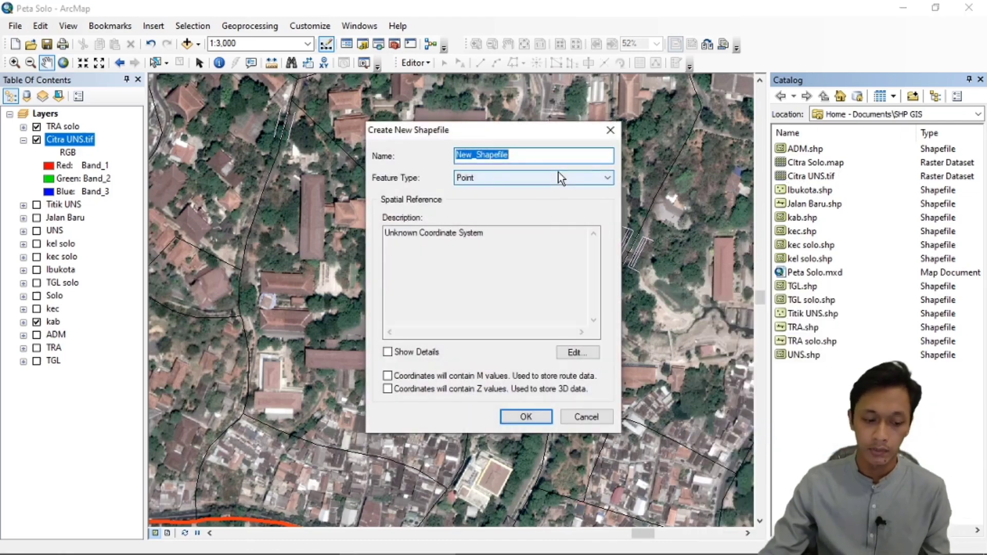
{"action": "type", "text": "FT UNS"}
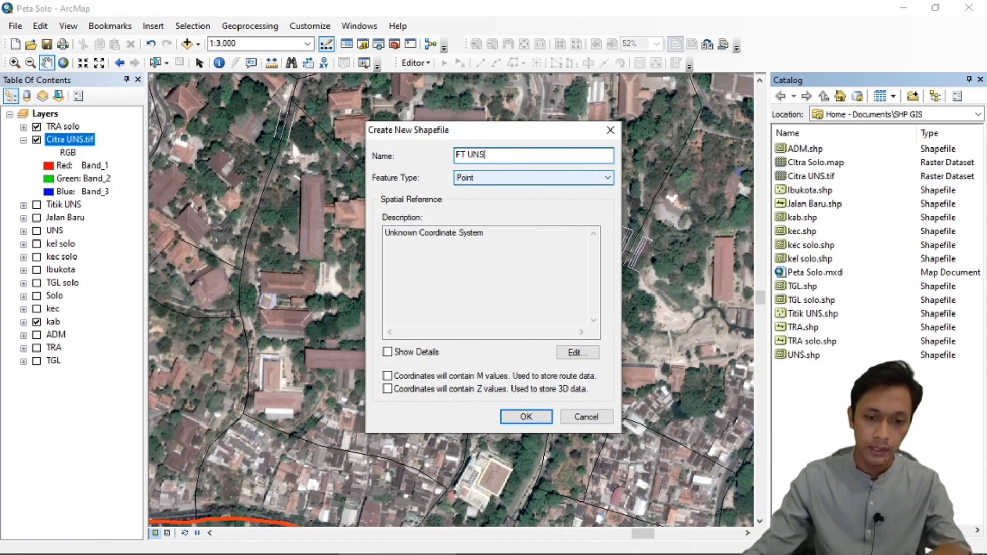
{"action": "left_click", "coordinate": [565, 180]}
{"action": "left_click", "coordinate": [523, 210]}
Assign the WGS 1984 UTM Zone 49S coordinate system to the FT UNS shapefile and create it.
{"action": "left_click", "coordinate": [591, 354]}
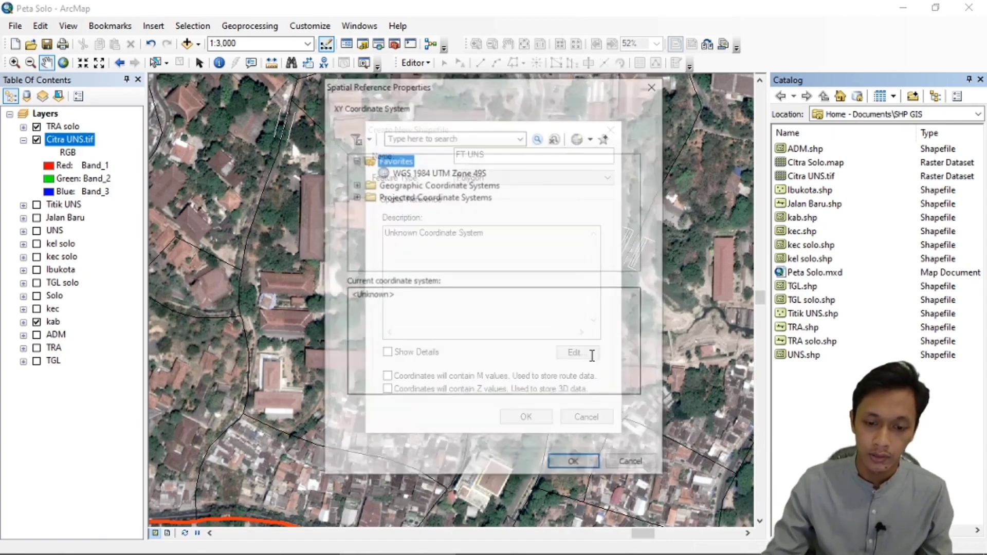
{"action": "left_click", "coordinate": [477, 173]}
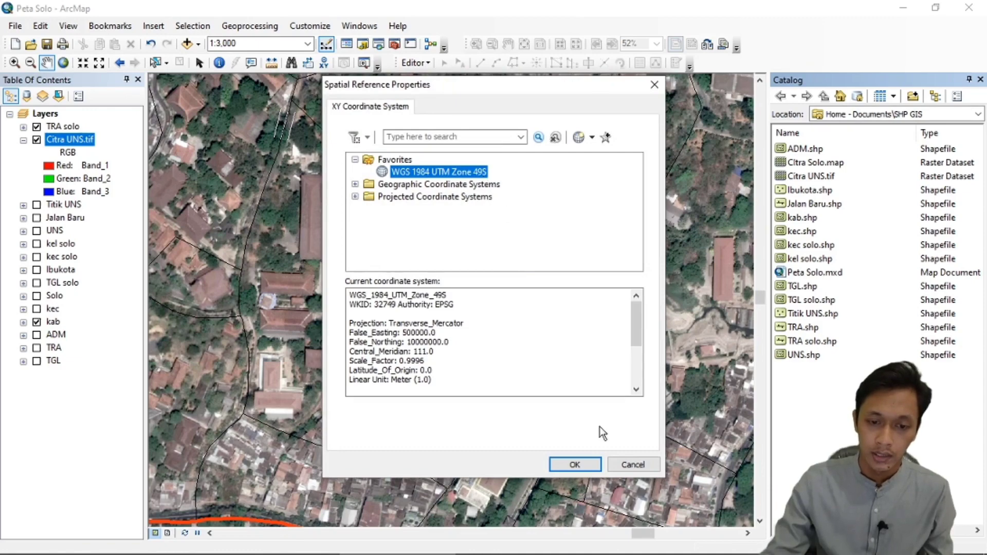
{"action": "left_click", "coordinate": [575, 465]}
{"action": "left_click", "coordinate": [535, 413]}
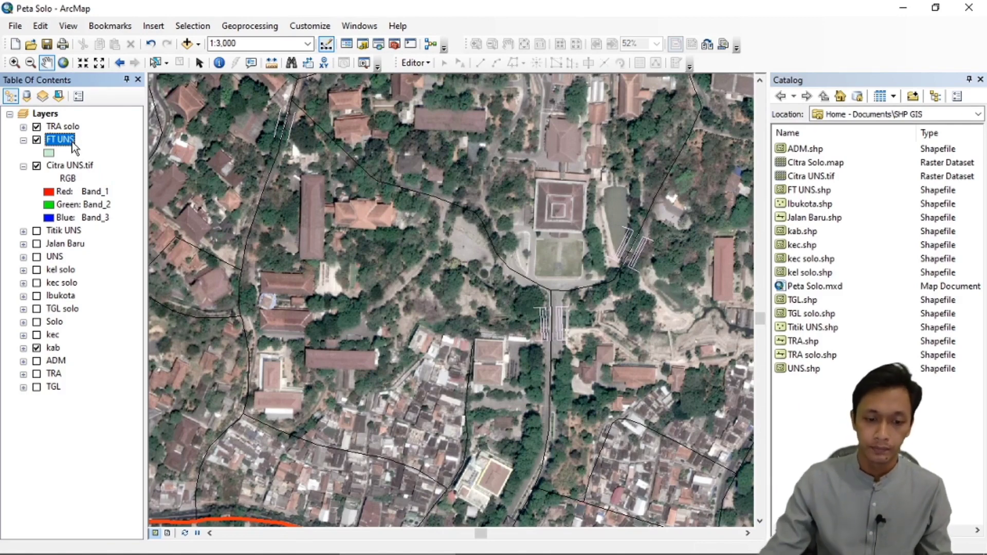
Start an edit session, choose the FT UNS polygon template for drawing, and close the template list.
{"action": "scroll", "coordinate": [406, 229], "scroll_direction": "down", "scroll_amount": 2}
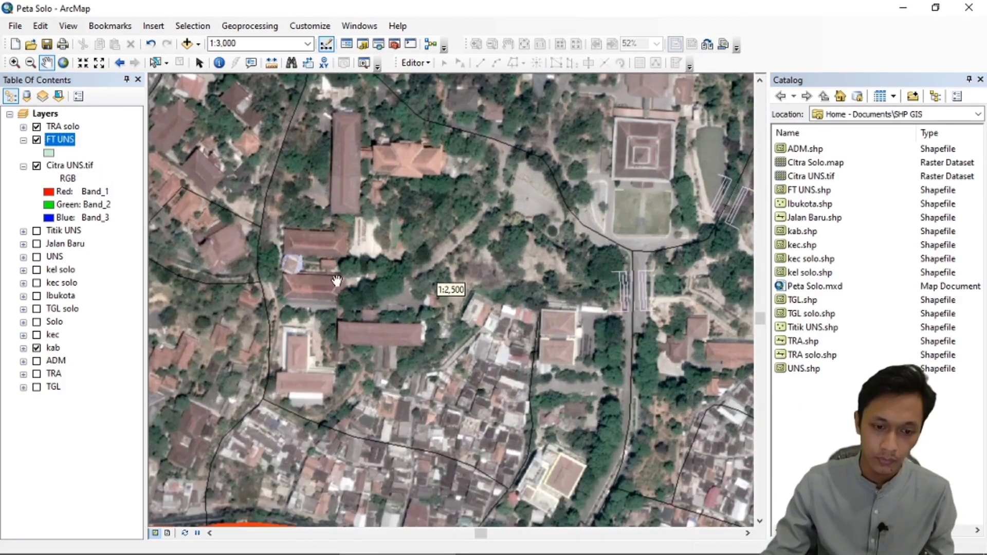
{"action": "left_click", "coordinate": [428, 68]}
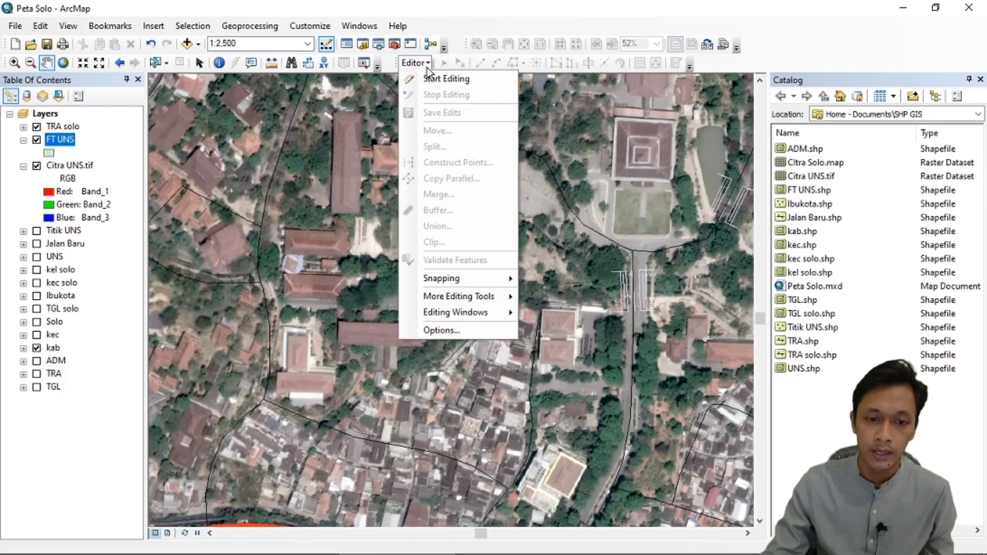
{"action": "left_click", "coordinate": [436, 81]}
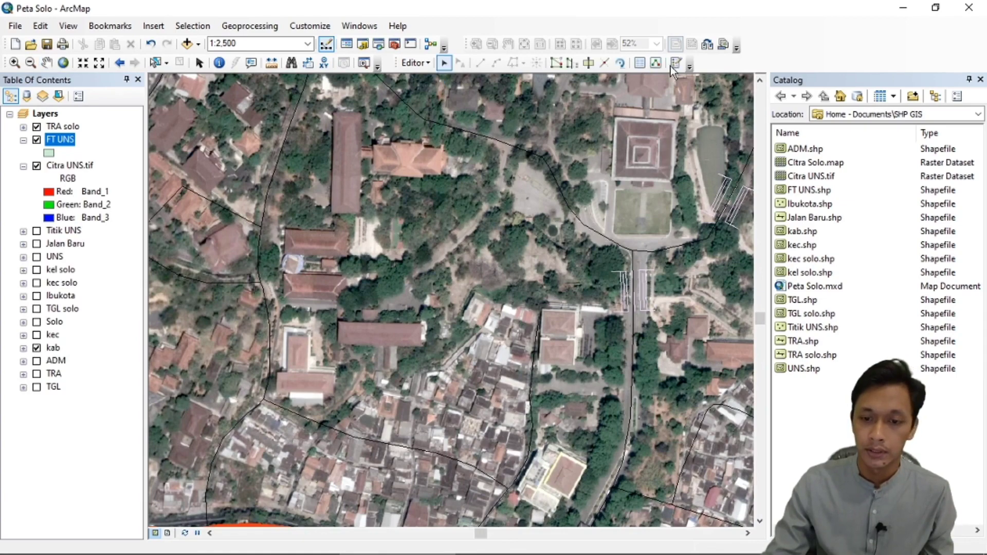
{"action": "left_click", "coordinate": [676, 68]}
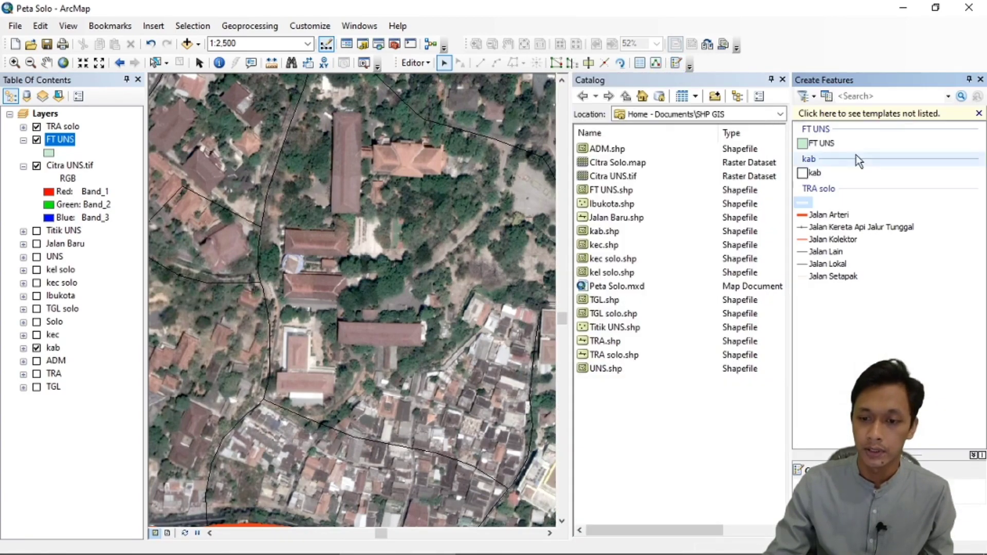
{"action": "left_click", "coordinate": [829, 144]}
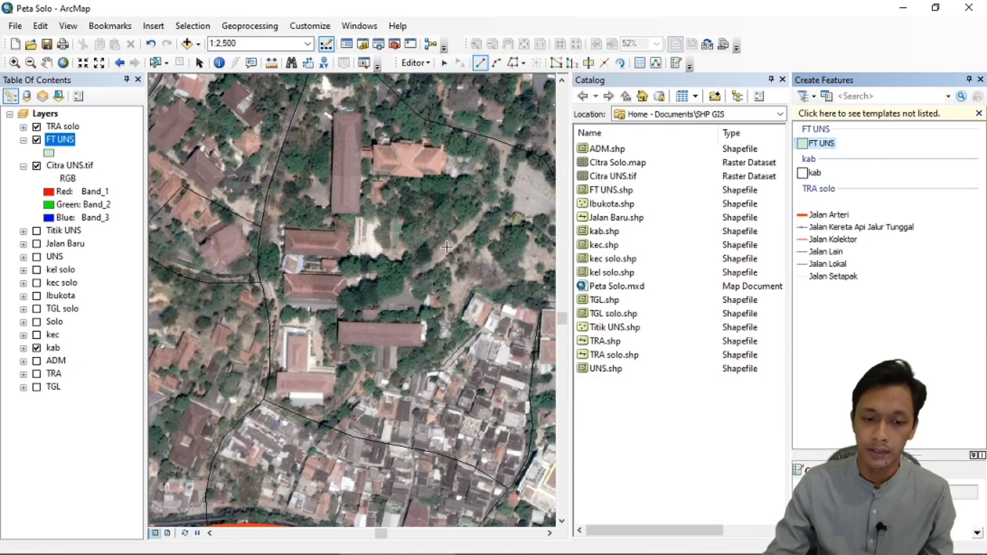
{"action": "scroll", "coordinate": [442, 223], "scroll_direction": "up", "scroll_amount": 1}
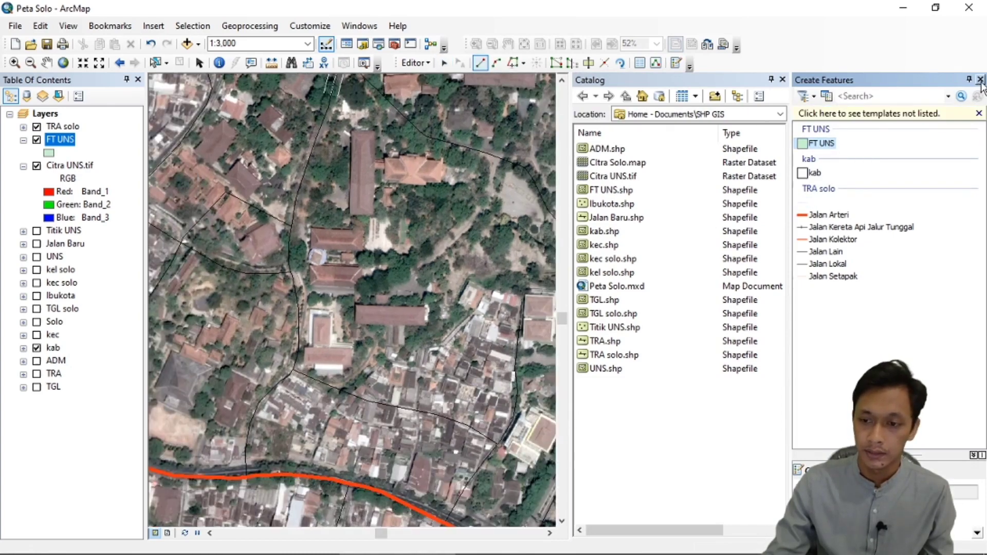
{"action": "left_click", "coordinate": [981, 79]}
Trace the long building just north of the dense housing as an FT UNS polygon about 75 m long, including its small northern projection.
{"action": "scroll", "coordinate": [319, 363], "scroll_direction": "down", "scroll_amount": 1}
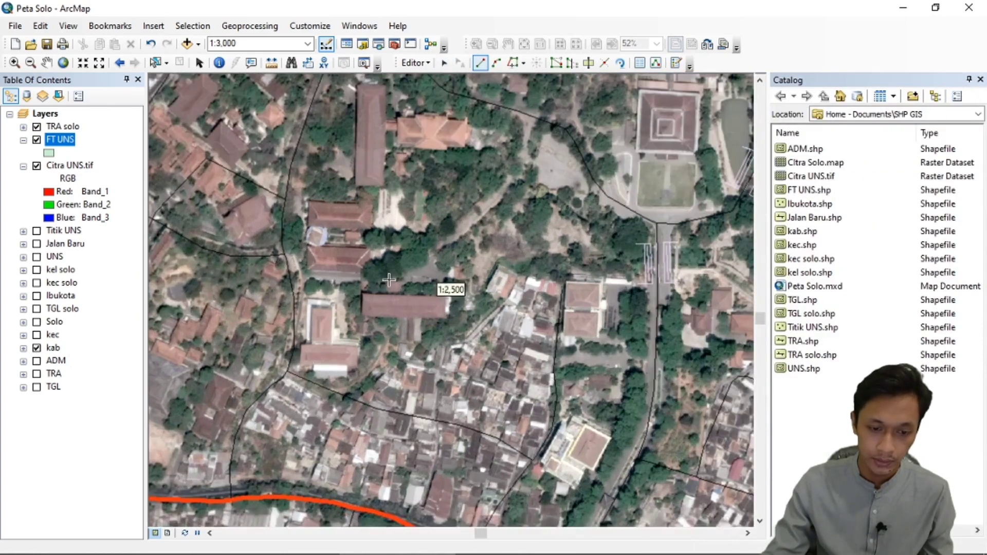
{"action": "scroll", "coordinate": [415, 306], "scroll_direction": "down", "scroll_amount": 5}
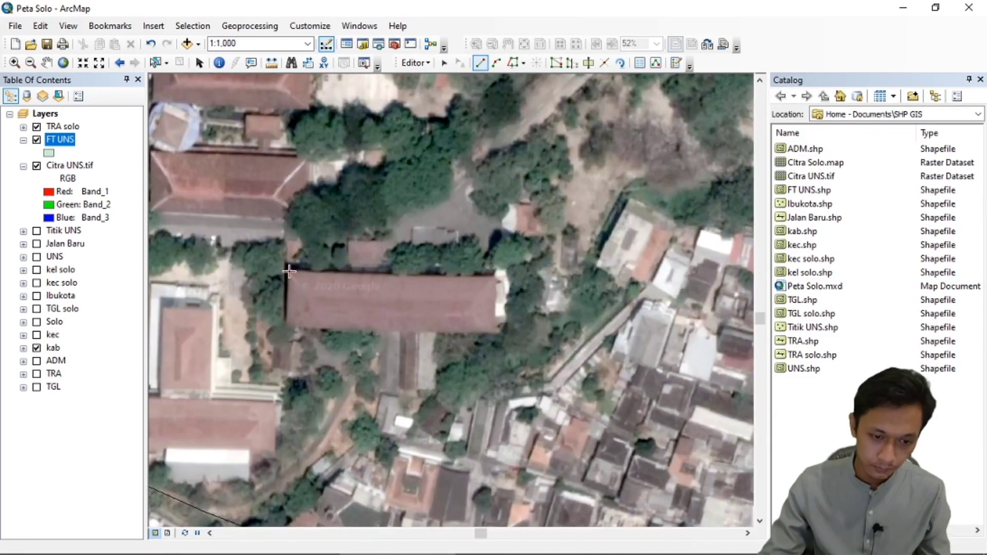
{"action": "left_click", "coordinate": [290, 272]}
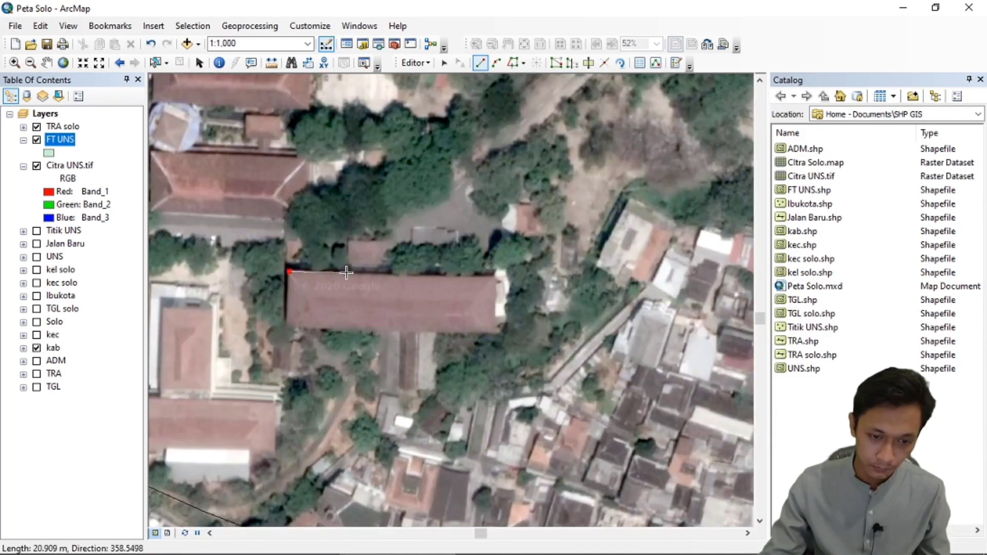
{"action": "left_click", "coordinate": [349, 273]}
{"action": "left_click", "coordinate": [350, 242]}
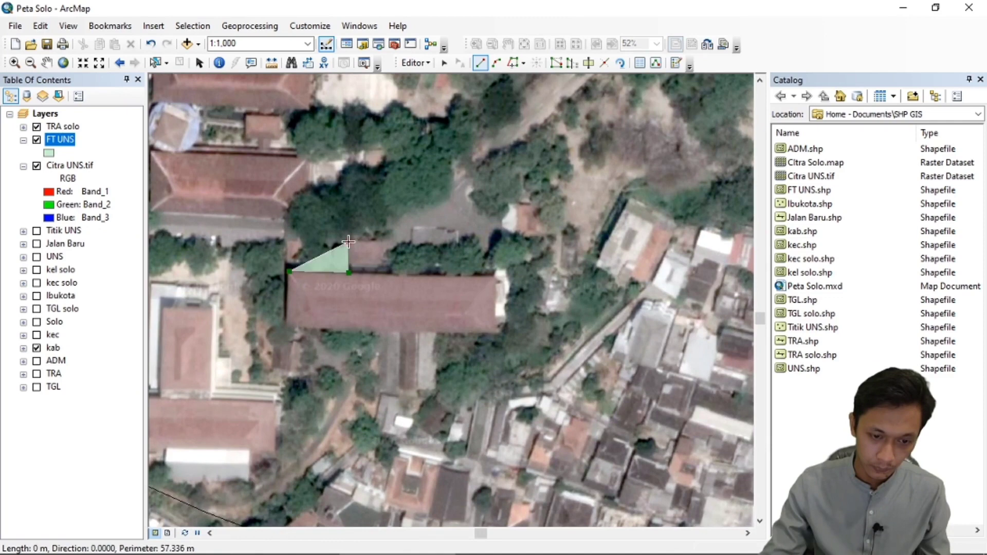
{"action": "left_click", "coordinate": [388, 245]}
{"action": "left_click", "coordinate": [388, 273]}
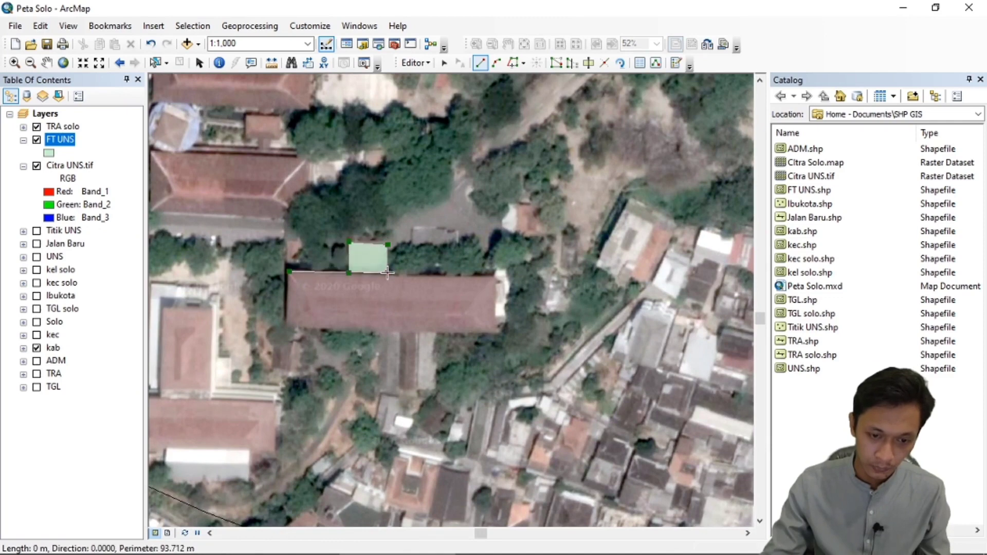
{"action": "left_click", "coordinate": [500, 276]}
{"action": "left_click", "coordinate": [496, 334]}
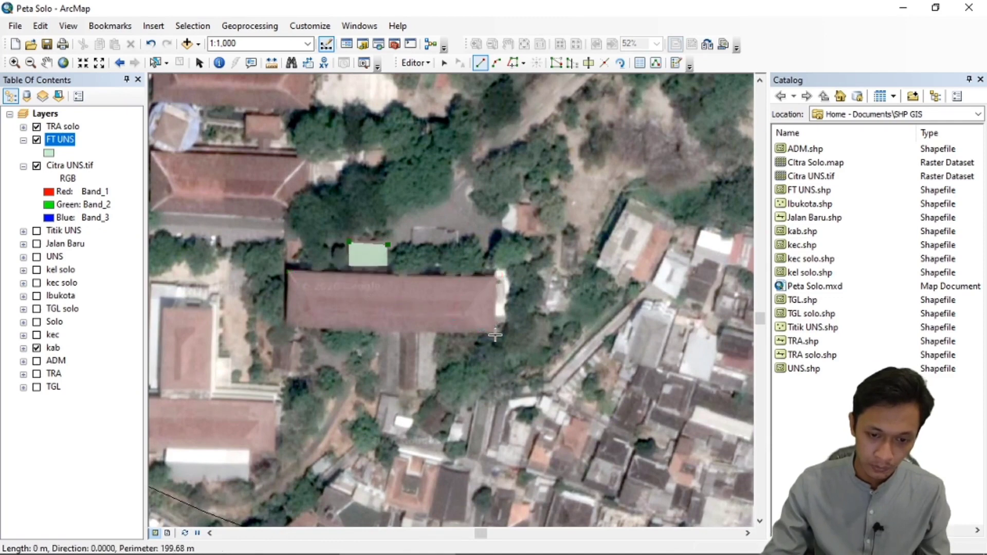
{"action": "double_click", "coordinate": [289, 329]}
Trace the long north-south building west of the orange-roofed building as a four-cornered FT UNS polygon.
{"action": "scroll", "coordinate": [418, 364], "scroll_direction": "up", "scroll_amount": 3}
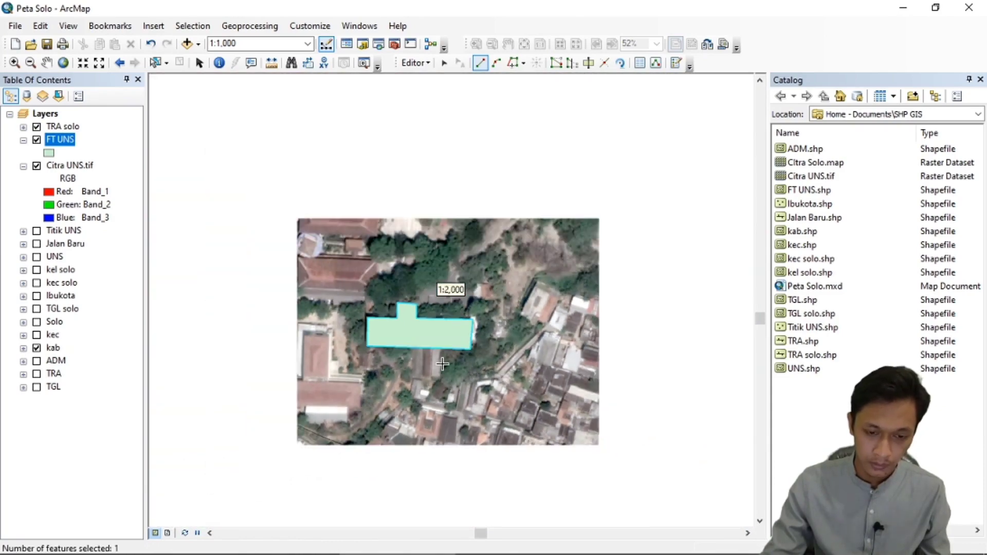
{"action": "scroll", "coordinate": [406, 246], "scroll_direction": "up", "scroll_amount": 1}
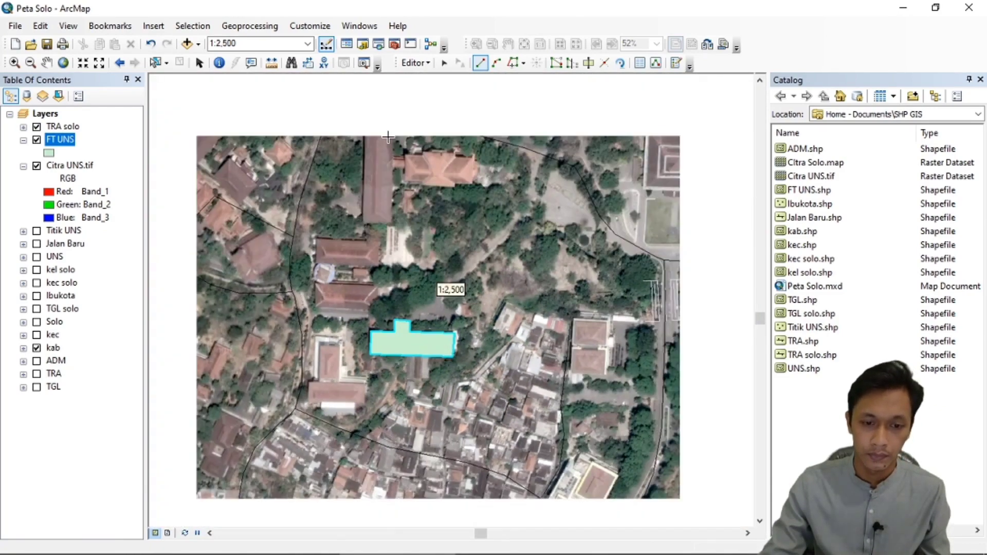
{"action": "scroll", "coordinate": [389, 137], "scroll_direction": "down", "scroll_amount": 4}
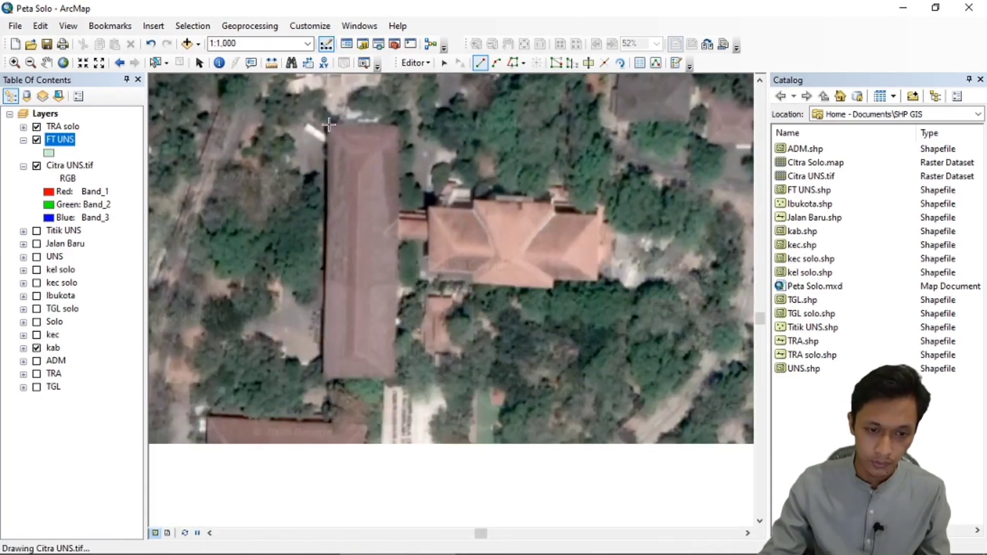
{"action": "left_click", "coordinate": [331, 124]}
{"action": "left_click", "coordinate": [402, 125]}
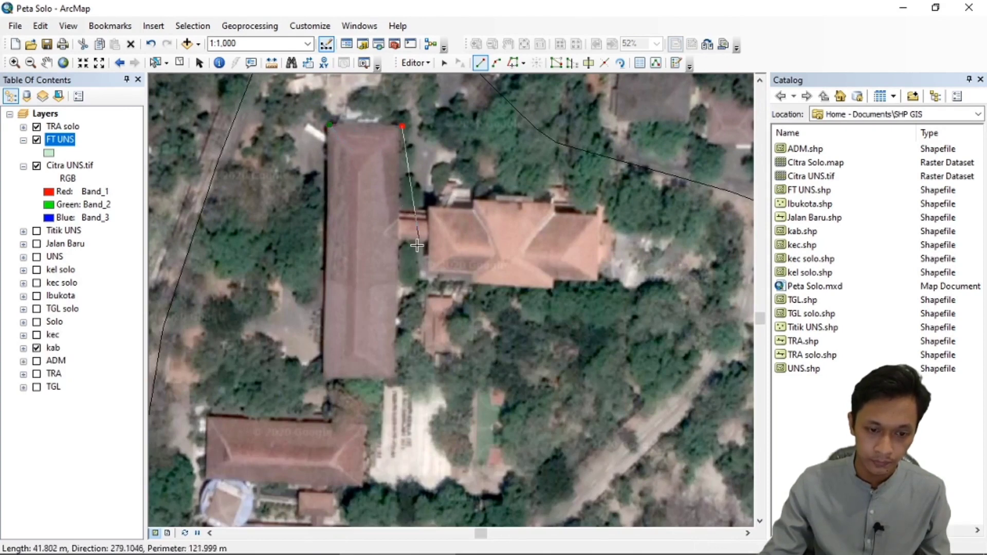
{"action": "left_click", "coordinate": [397, 379]}
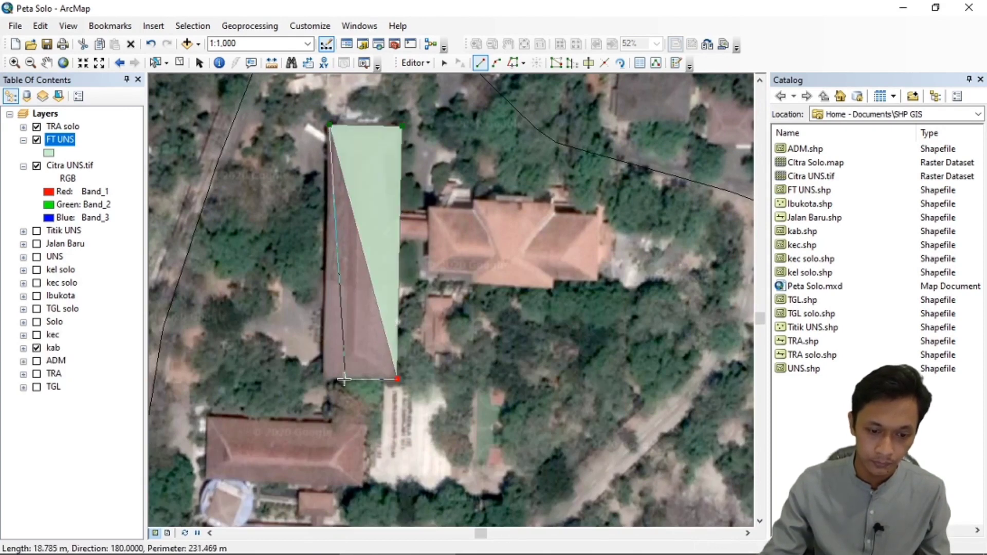
{"action": "double_click", "coordinate": [324, 380]}
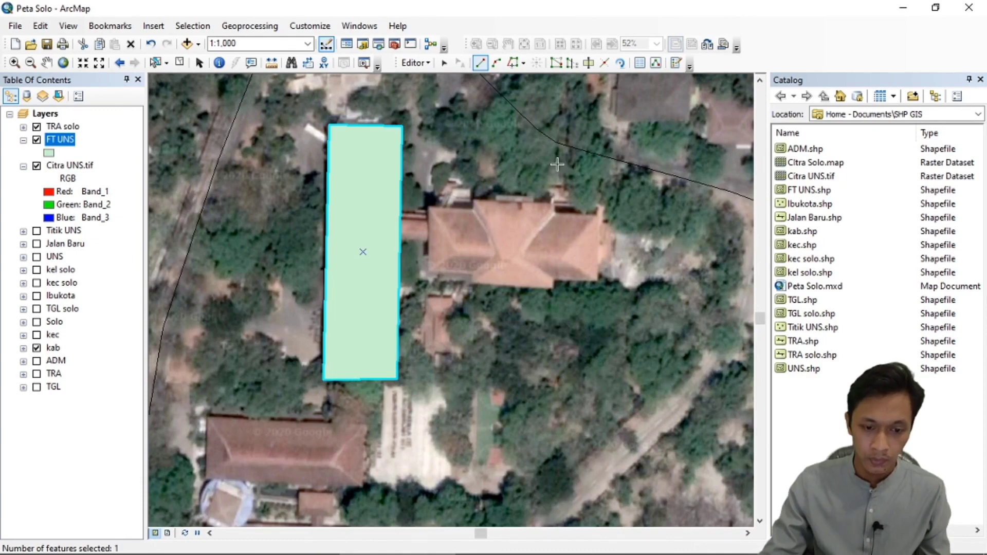
Trace the rectangular building directly south of the small round structure as an FT UNS polygon about 22 m wide.
{"action": "scroll", "coordinate": [536, 163], "scroll_direction": "up", "scroll_amount": 2}
{"action": "scroll", "coordinate": [444, 331], "scroll_direction": "down", "scroll_amount": 2}
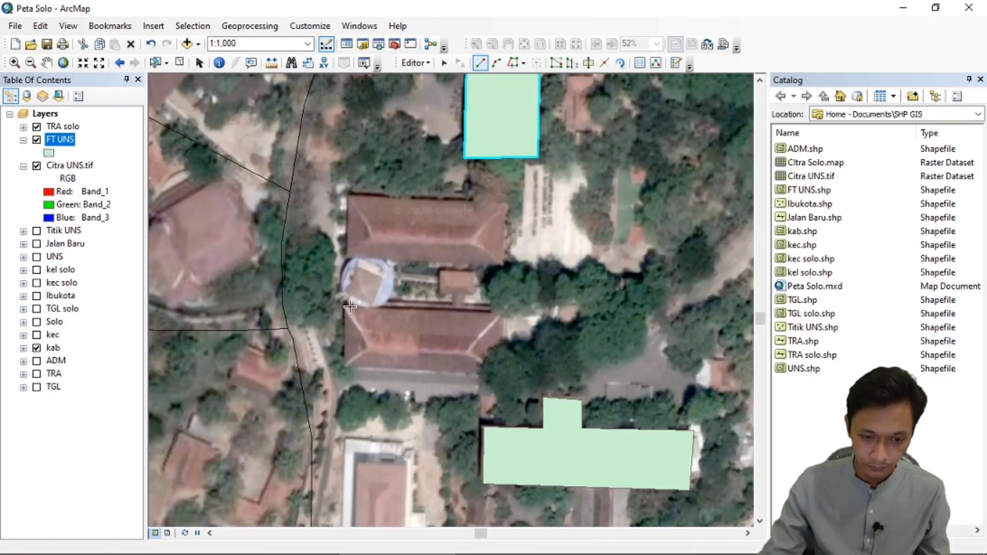
{"action": "left_click", "coordinate": [349, 306]}
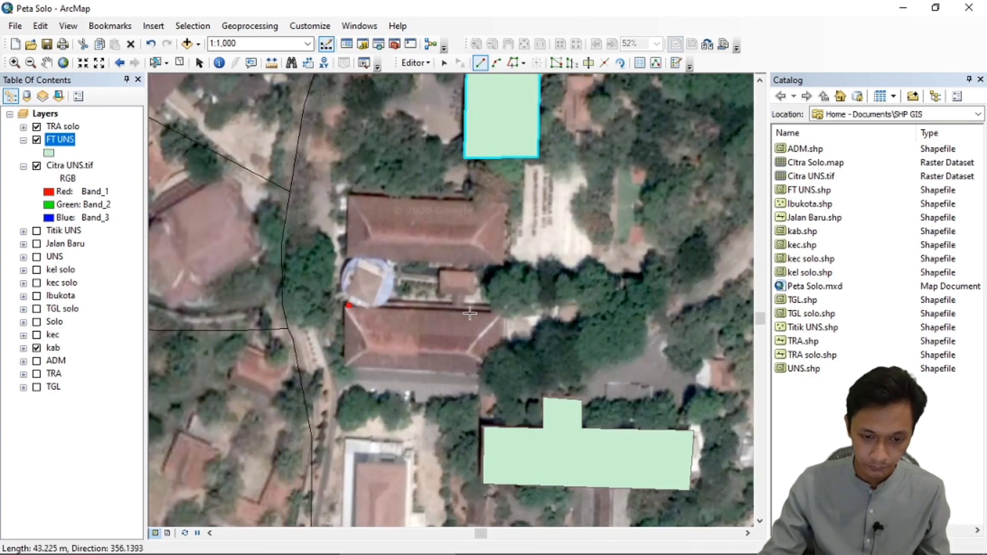
{"action": "left_click", "coordinate": [501, 314]}
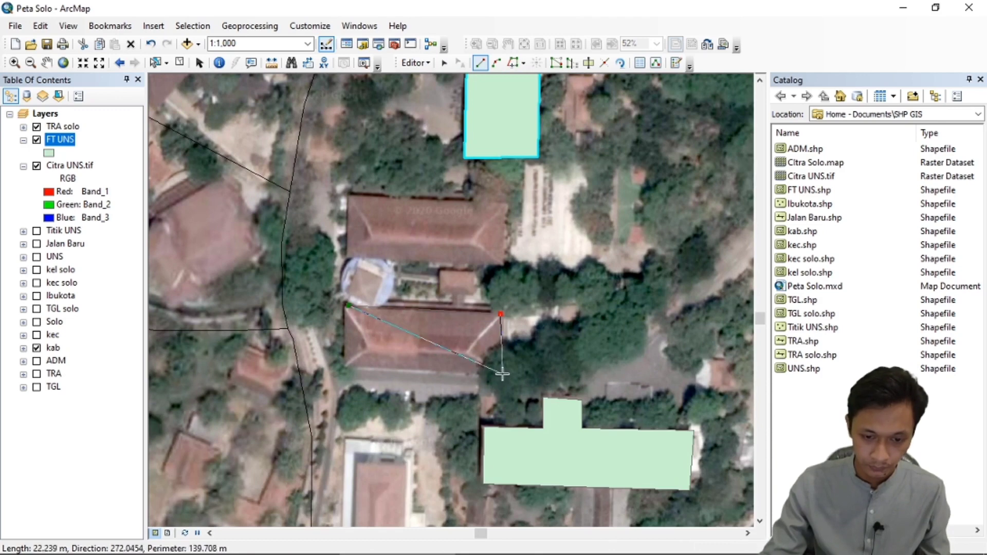
{"action": "left_click", "coordinate": [503, 374]}
{"action": "double_click", "coordinate": [346, 369]}
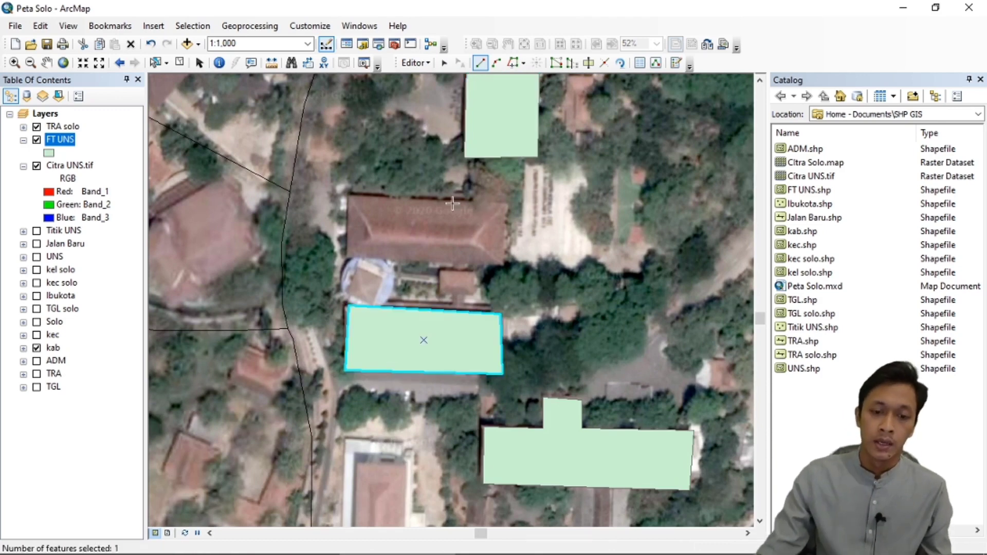
Trace the rectangular building directly north of the small round structure as an FT UNS polygon about 60 m long.
{"action": "left_click", "coordinate": [345, 196]}
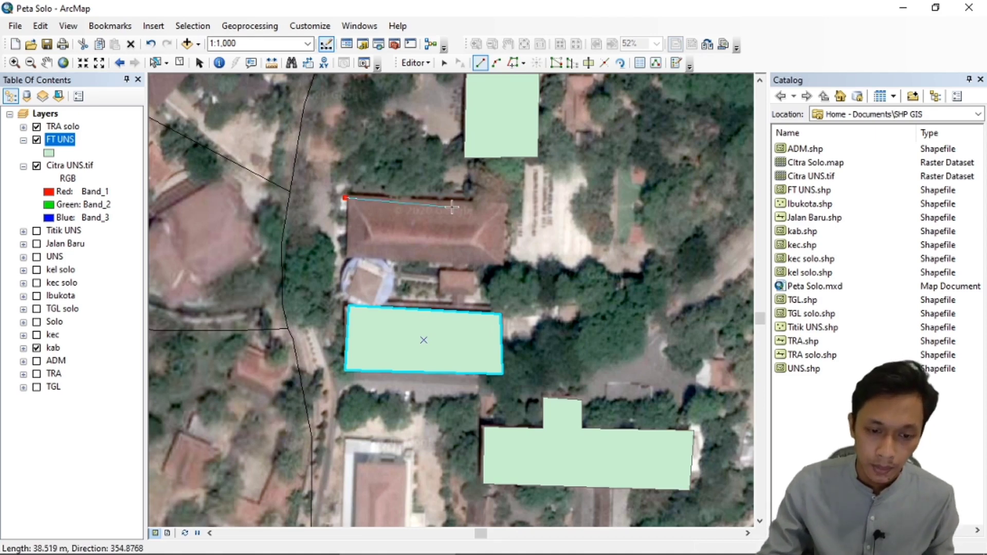
{"action": "left_click", "coordinate": [509, 204]}
{"action": "left_click", "coordinate": [502, 266]}
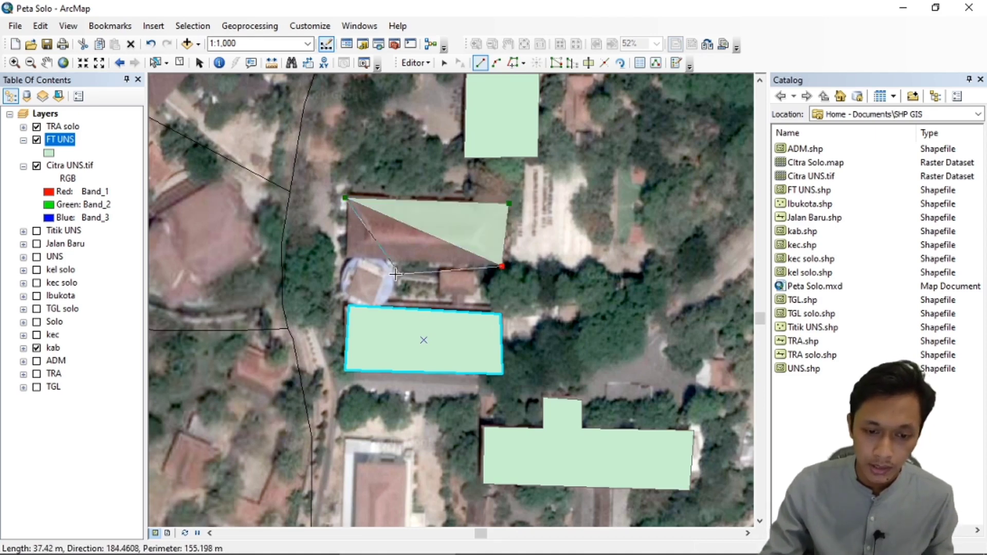
{"action": "double_click", "coordinate": [352, 262]}
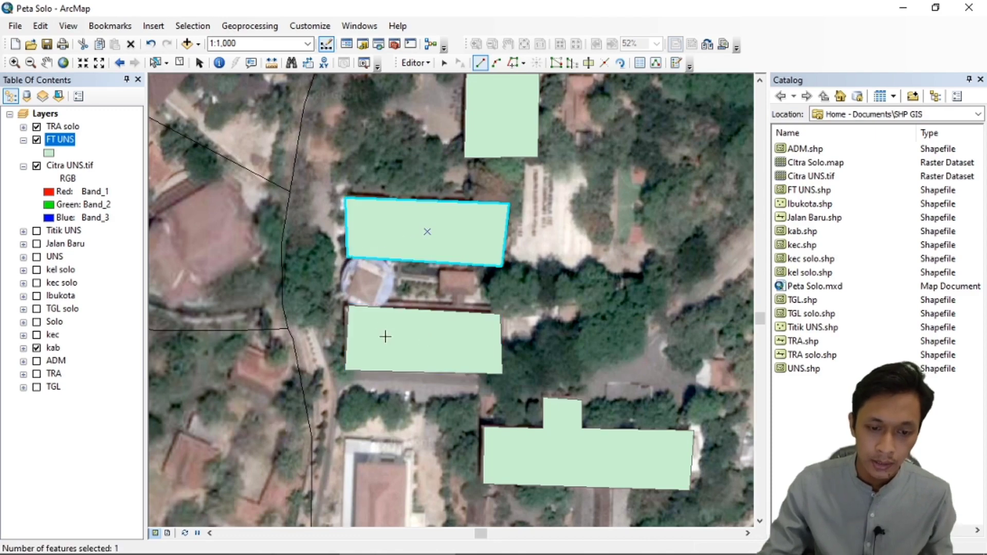
{"action": "scroll", "coordinate": [385, 350], "scroll_direction": "down", "scroll_amount": 3}
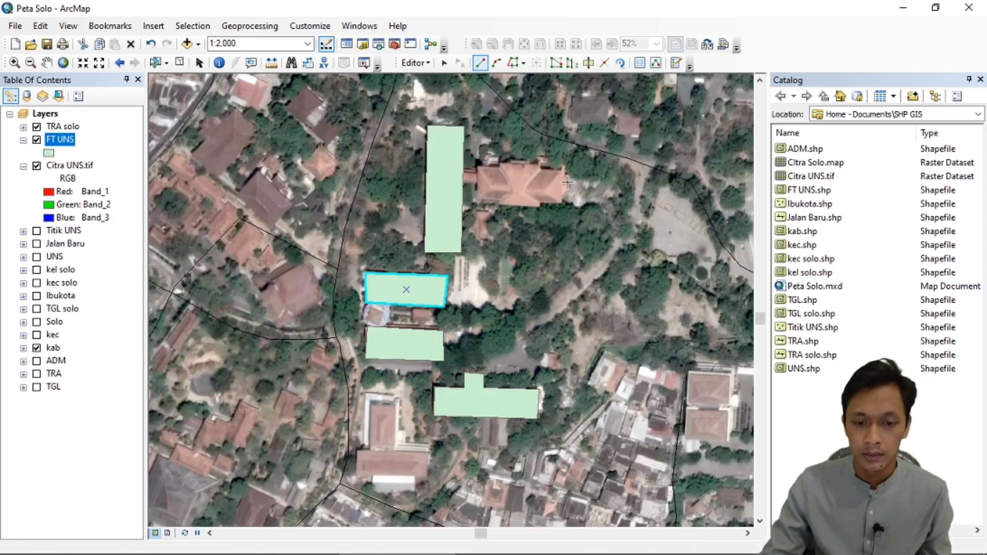
Outline the orange-roofed building as an FT UNS sketch with stepped north and south projections and an east side about 23 m long.
{"action": "scroll", "coordinate": [568, 183], "scroll_direction": "up", "scroll_amount": 3}
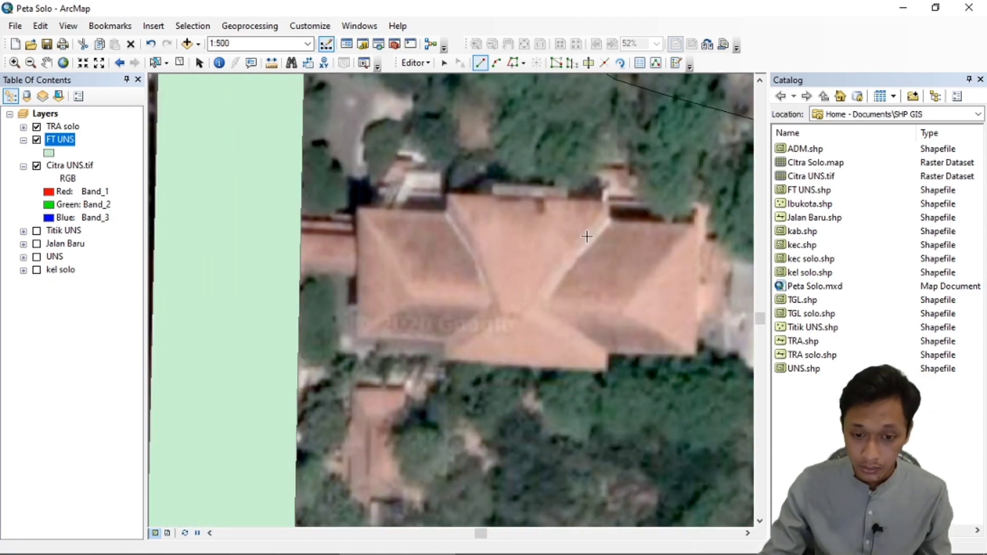
{"action": "left_click", "coordinate": [448, 212]}
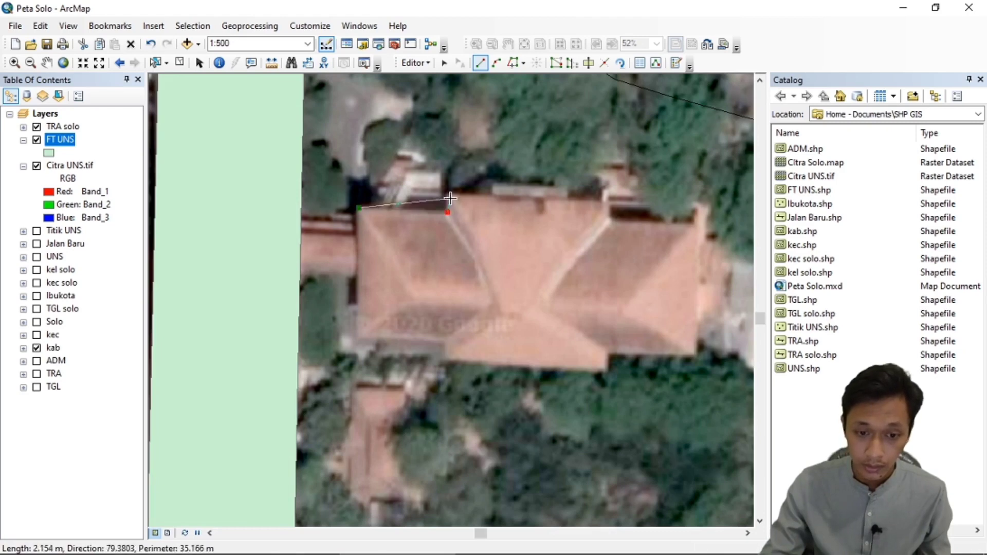
{"action": "left_click", "coordinate": [449, 192]}
{"action": "left_click", "coordinate": [609, 199]}
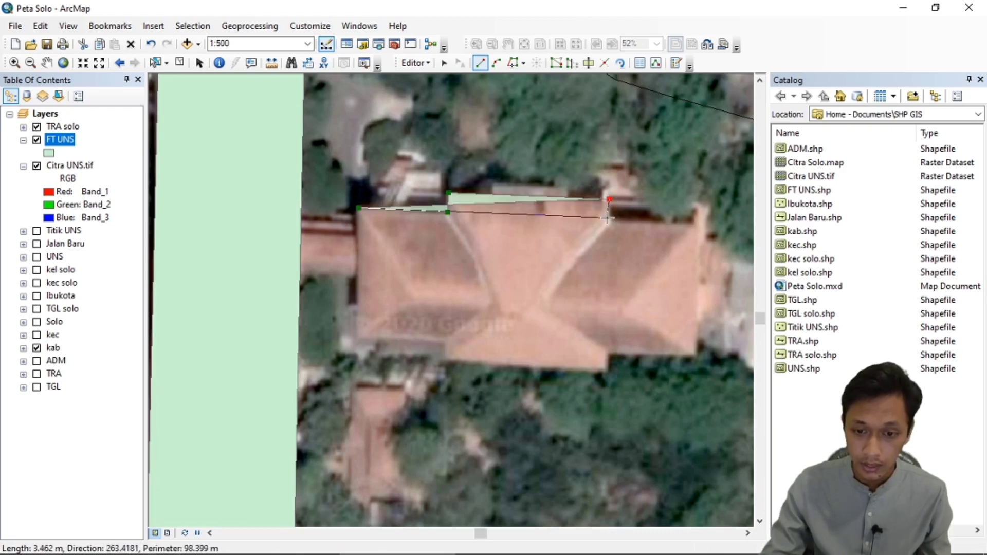
{"action": "left_click", "coordinate": [608, 218]}
{"action": "left_click", "coordinate": [702, 224]}
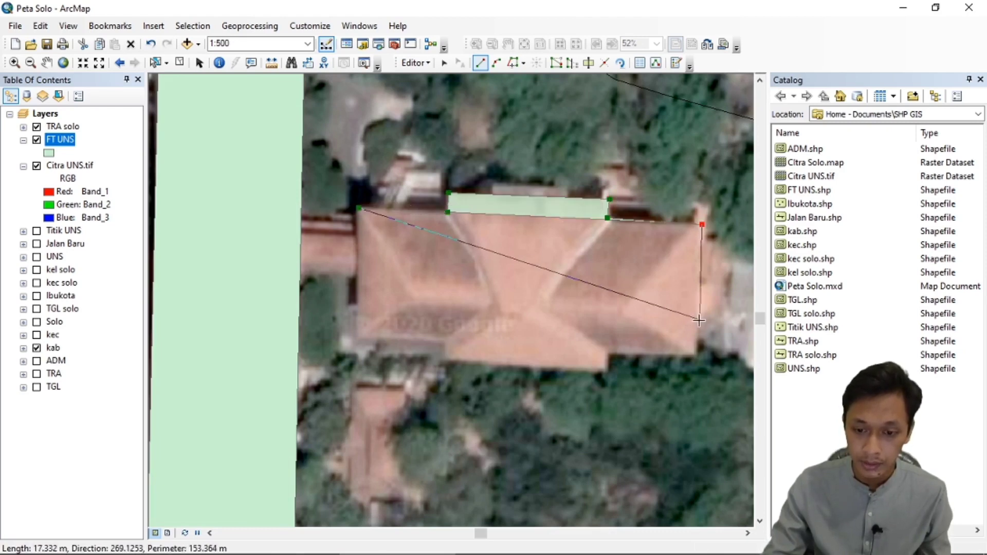
{"action": "left_click", "coordinate": [700, 352]}
{"action": "left_click", "coordinate": [610, 350]}
{"action": "left_click", "coordinate": [610, 369]}
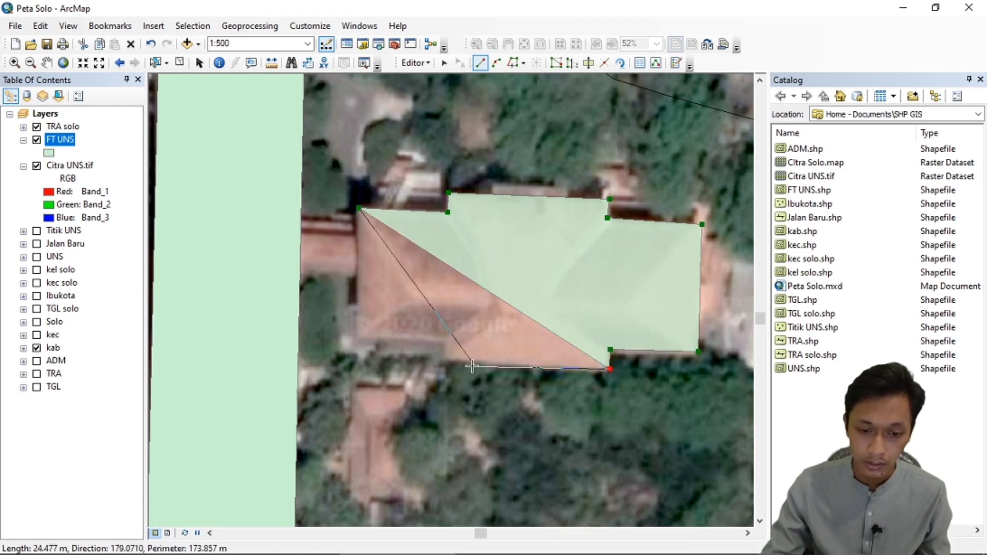
{"action": "left_click", "coordinate": [451, 362]}
{"action": "left_click", "coordinate": [445, 343]}
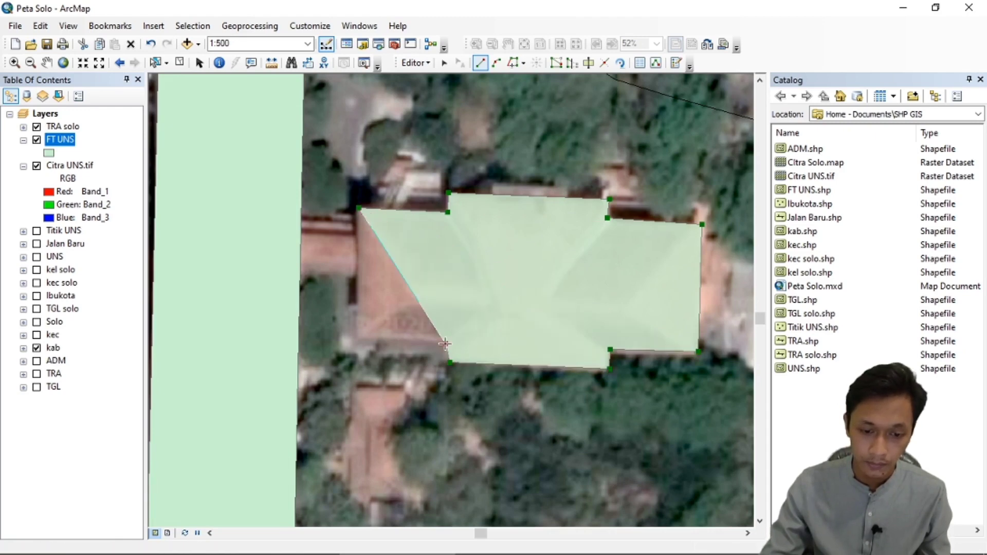
{"action": "left_click", "coordinate": [356, 340]}
Include the narrow connector to the long north-south building in the orange-roofed building's sketch and finish the polygon.
{"action": "left_click", "coordinate": [360, 277]}
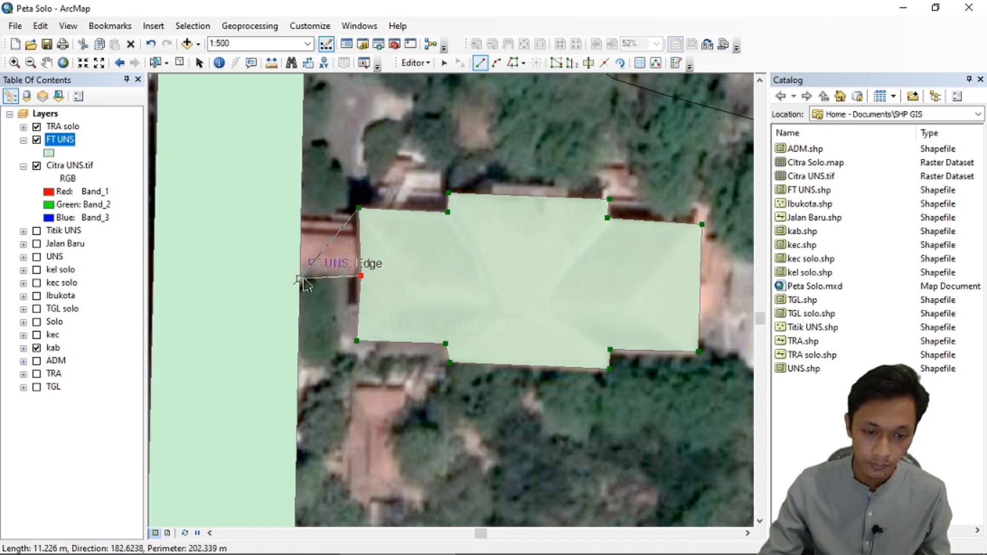
{"action": "left_click", "coordinate": [300, 279]}
{"action": "left_click", "coordinate": [301, 224]}
{"action": "double_click", "coordinate": [359, 208]}
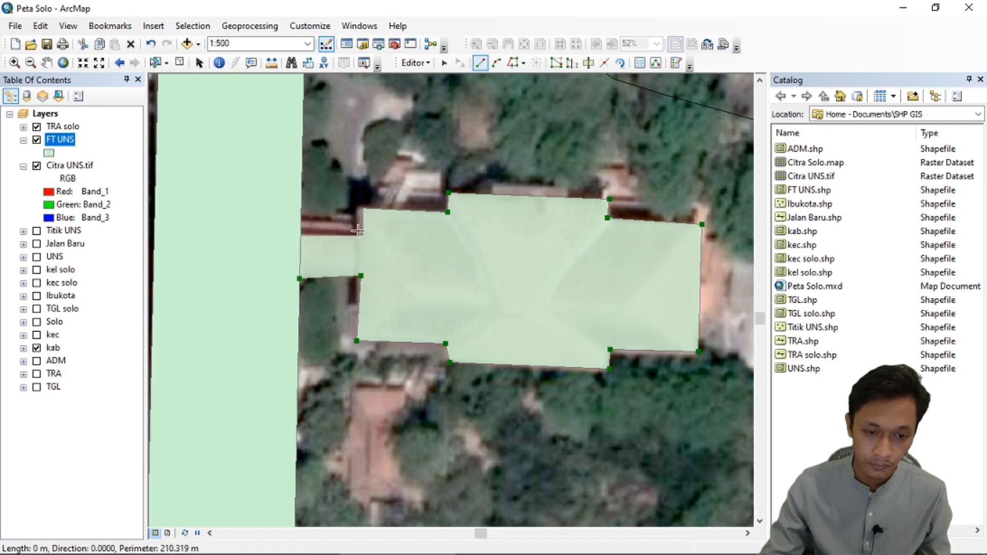
Trace the building southwest of the other polygons as an inverted-T FT UNS polygon with a southern edge about 51 m long.
{"action": "scroll", "coordinate": [449, 201], "scroll_direction": "up", "scroll_amount": 5}
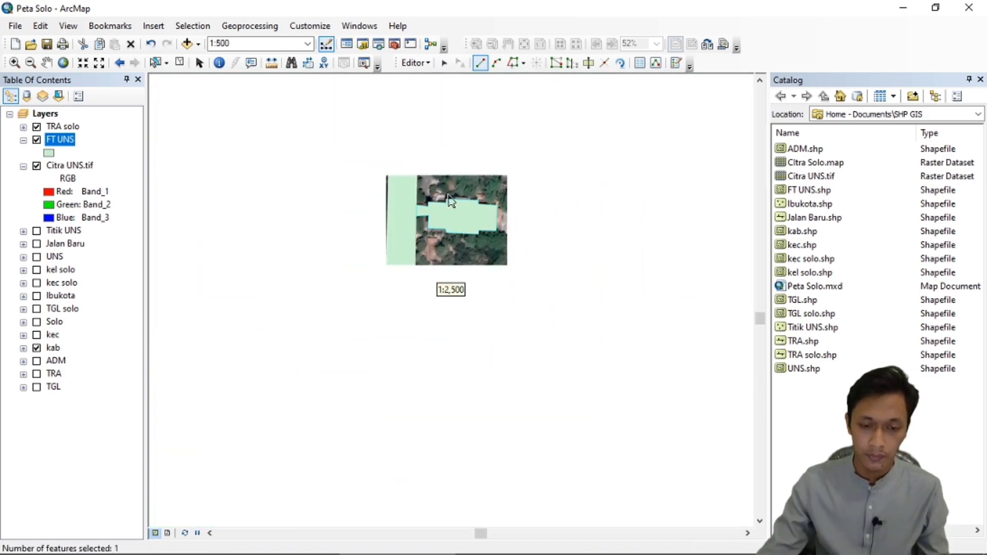
{"action": "scroll", "coordinate": [447, 198], "scroll_direction": "up", "scroll_amount": 1}
{"action": "scroll", "coordinate": [377, 418], "scroll_direction": "down", "scroll_amount": 3}
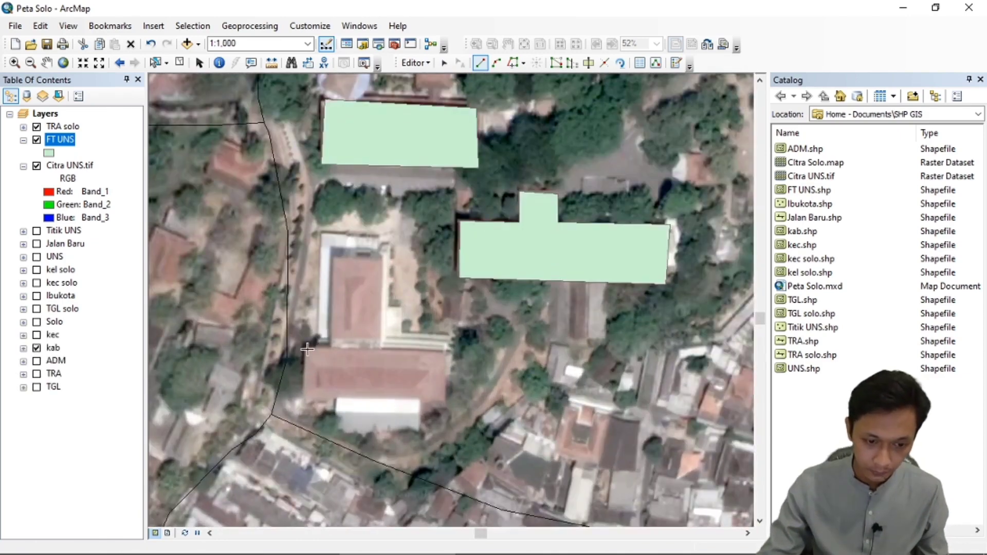
{"action": "left_click", "coordinate": [307, 349]}
{"action": "left_click", "coordinate": [329, 350]}
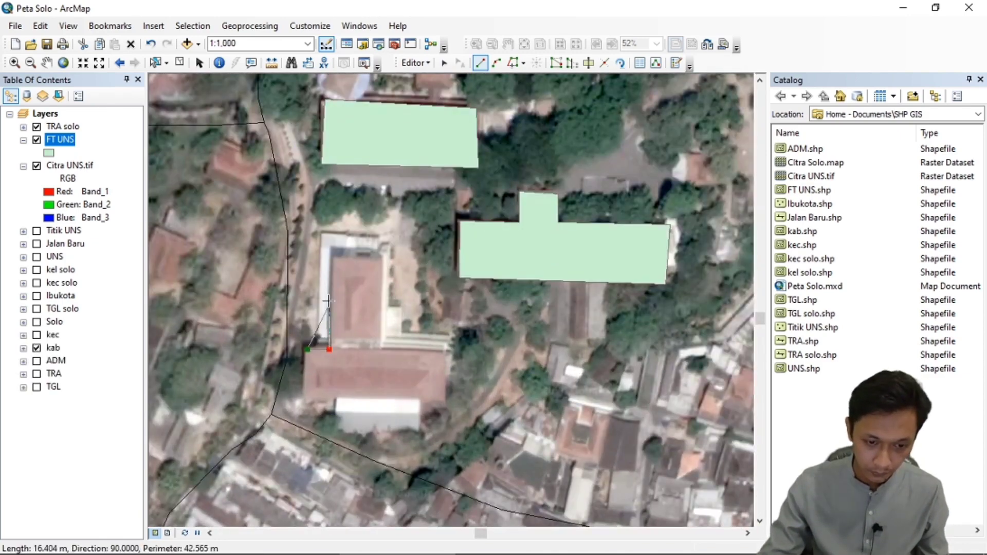
{"action": "left_click", "coordinate": [332, 256]}
{"action": "left_click", "coordinate": [385, 256]}
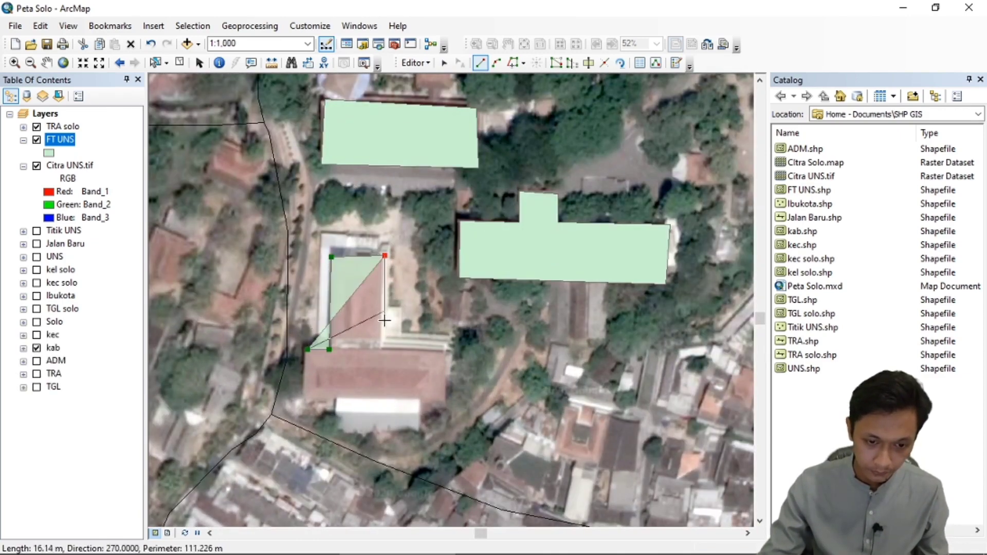
{"action": "left_click", "coordinate": [385, 349]}
{"action": "left_click", "coordinate": [446, 348]}
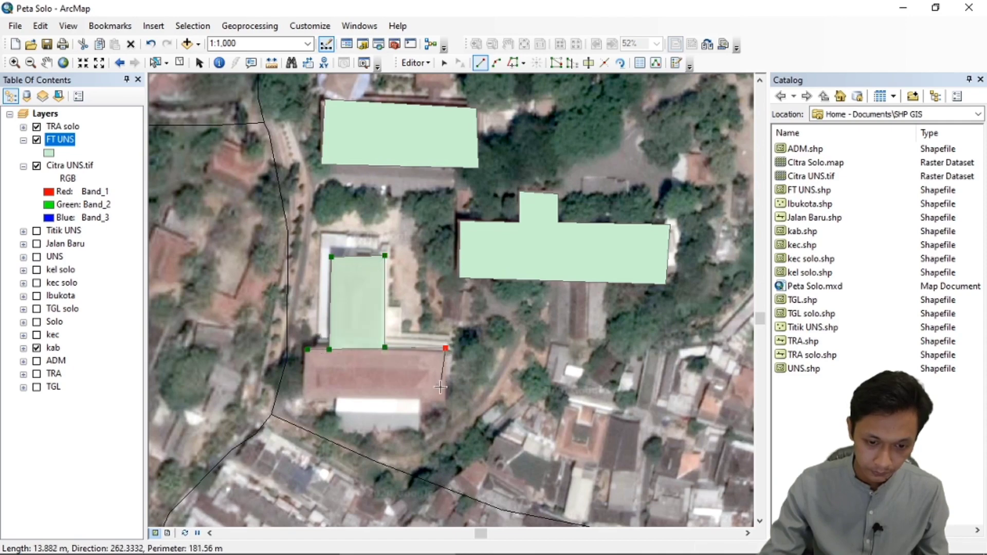
{"action": "left_click", "coordinate": [445, 404]}
{"action": "double_click", "coordinate": [307, 402]}
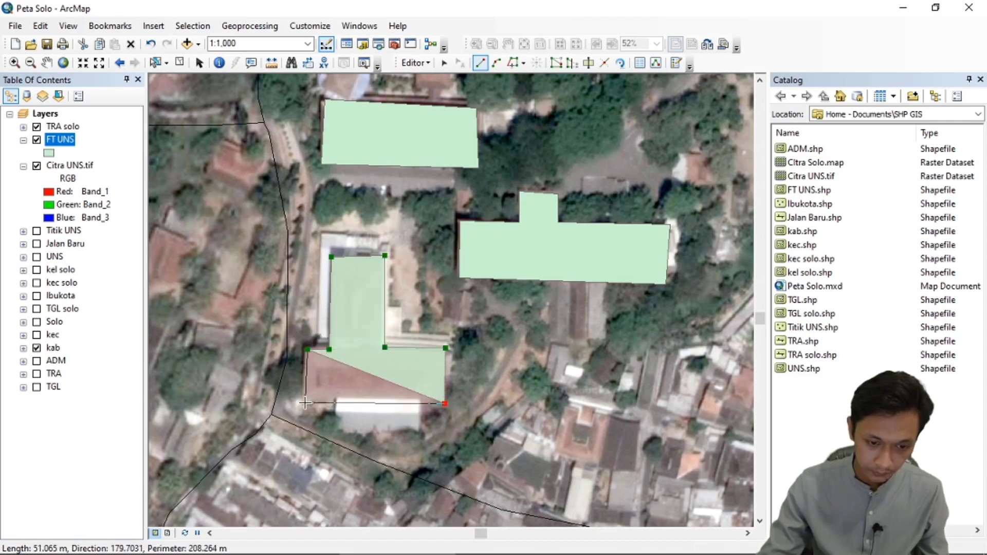
Stop the editing session and save the digitized FT UNS polygons.
{"action": "scroll", "coordinate": [375, 297], "scroll_direction": "down", "scroll_amount": 1}
{"action": "scroll", "coordinate": [376, 297], "scroll_direction": "down", "scroll_amount": 2}
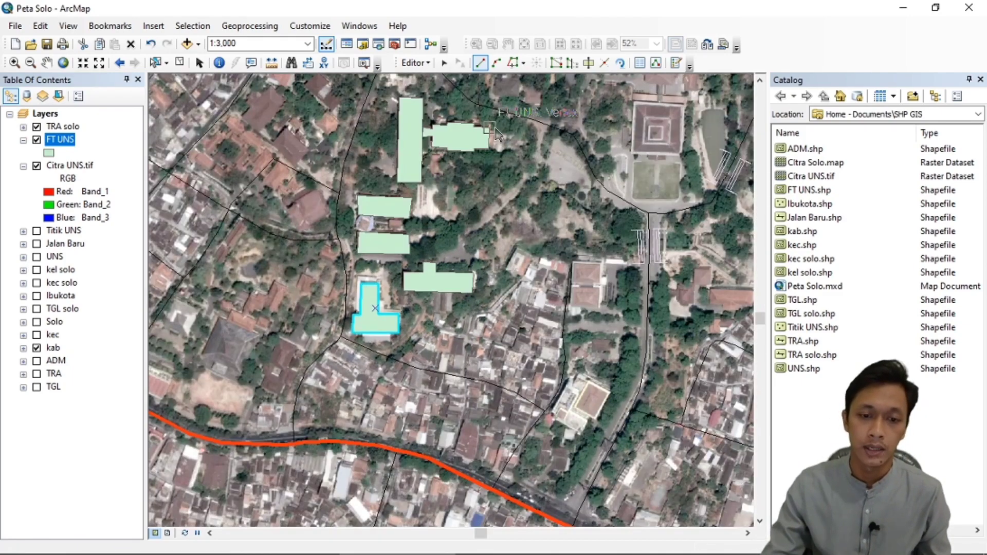
{"action": "left_click", "coordinate": [423, 65]}
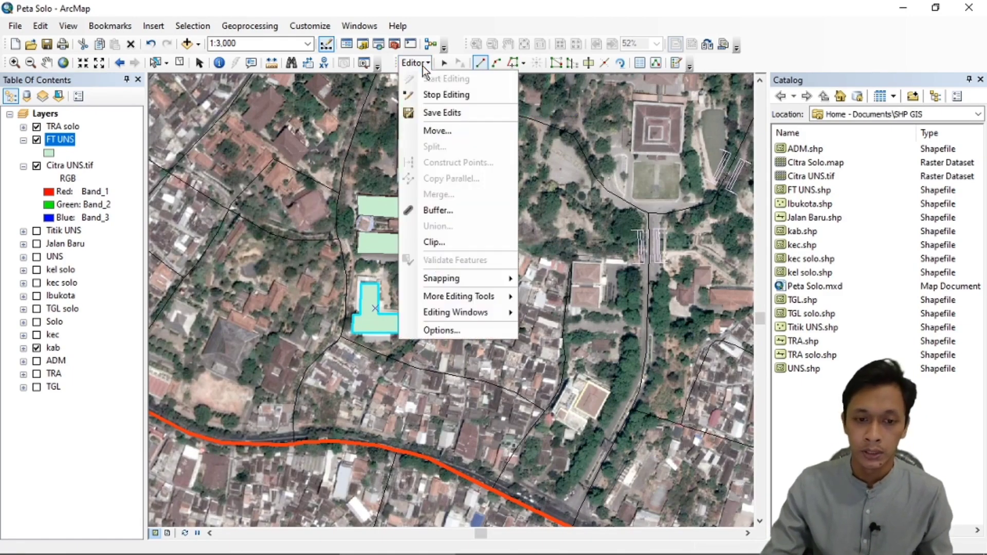
{"action": "left_click", "coordinate": [434, 94]}
{"action": "left_click", "coordinate": [439, 328]}
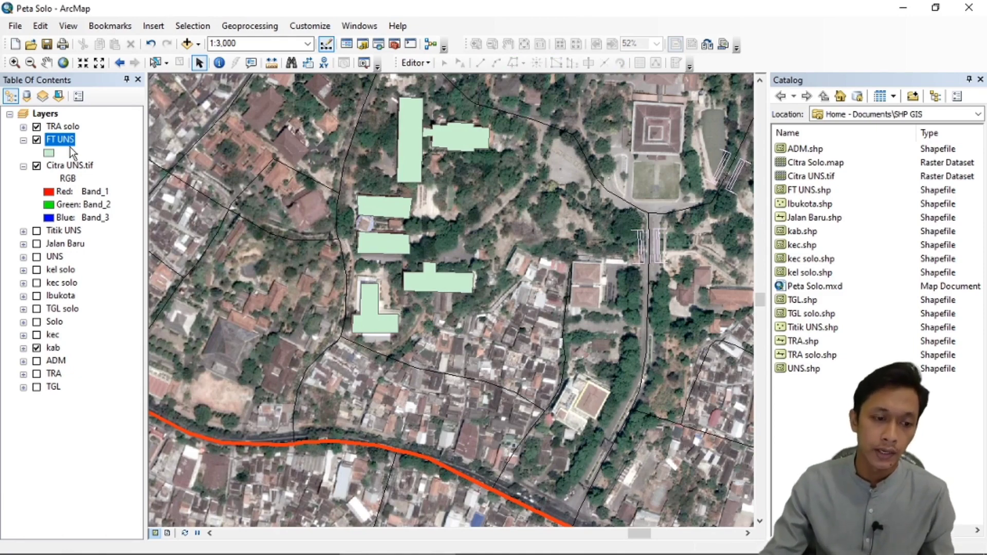
Open the FT UNS attribute table and highlight the records with FID 0 to 5 in turn to match them with the buildings.
{"action": "right_click", "coordinate": [58, 140]}
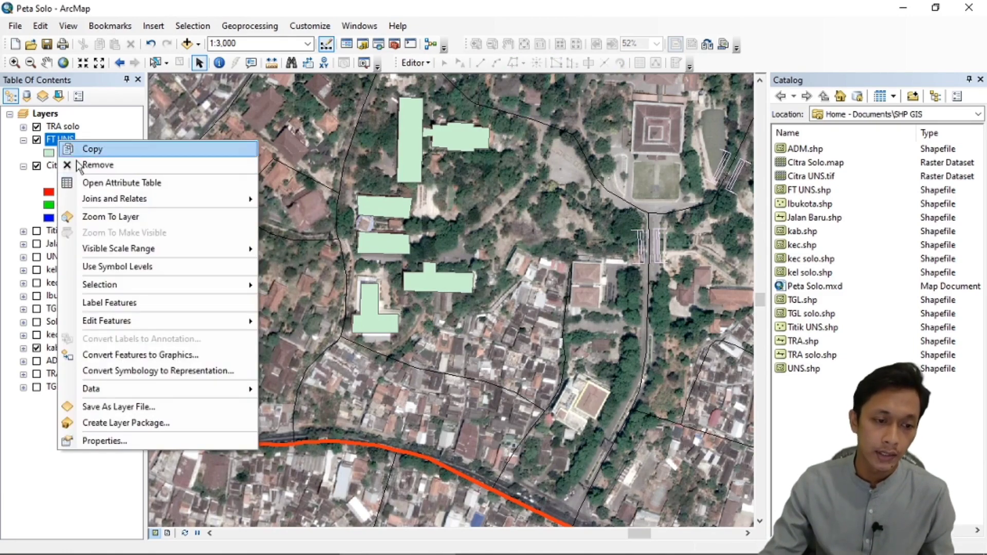
{"action": "left_click", "coordinate": [110, 184]}
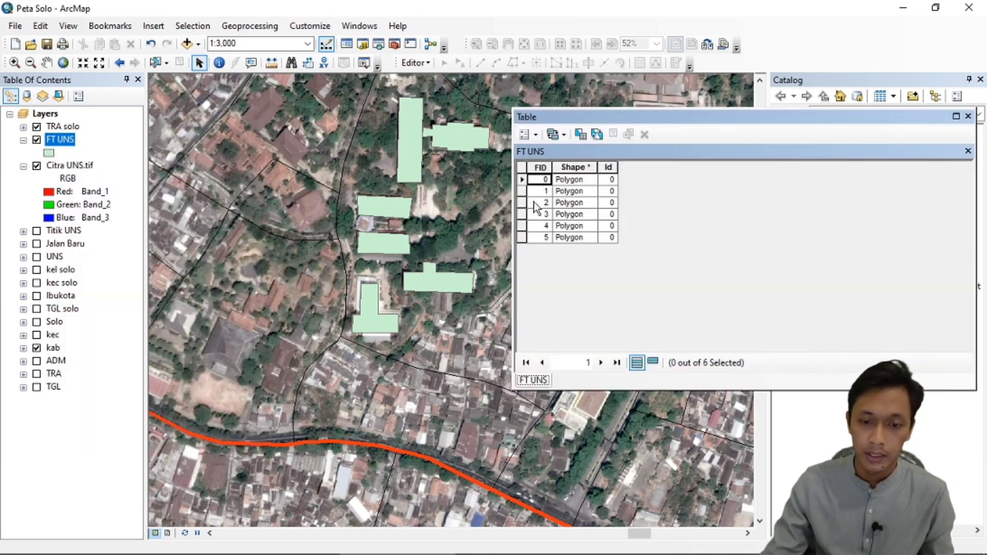
{"action": "left_click", "coordinate": [522, 180]}
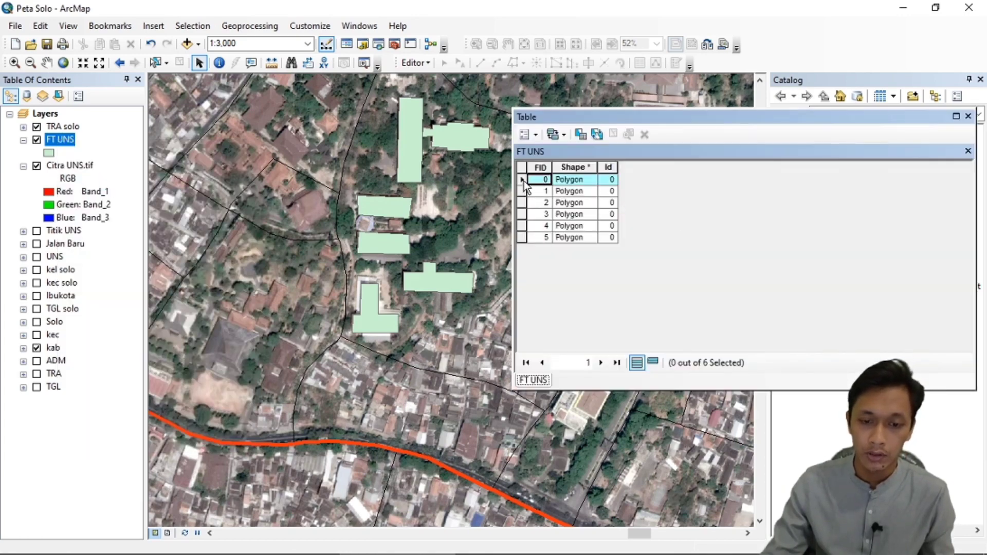
{"action": "left_click", "coordinate": [521, 191]}
{"action": "left_click", "coordinate": [522, 202]}
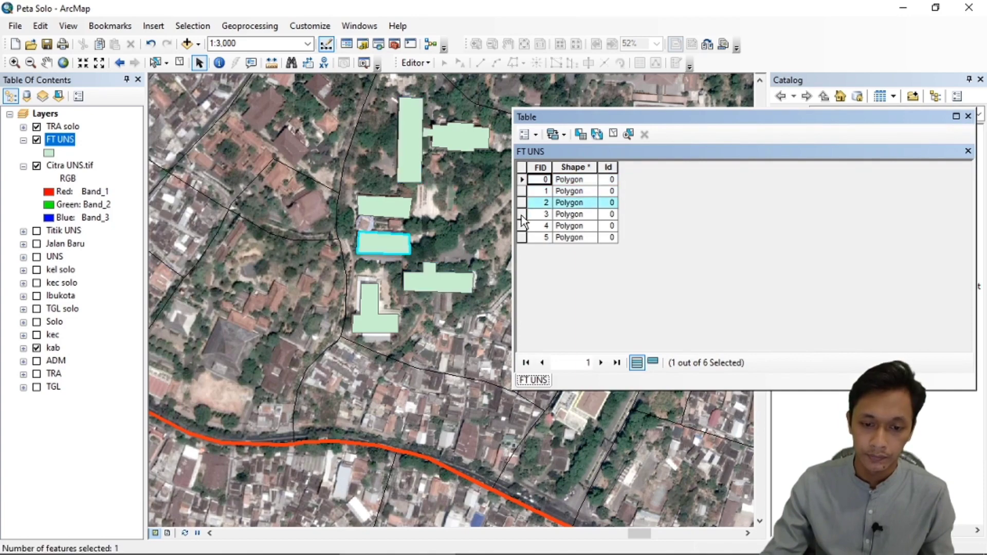
{"action": "left_click", "coordinate": [521, 214]}
{"action": "left_click", "coordinate": [522, 225]}
{"action": "left_click", "coordinate": [521, 237]}
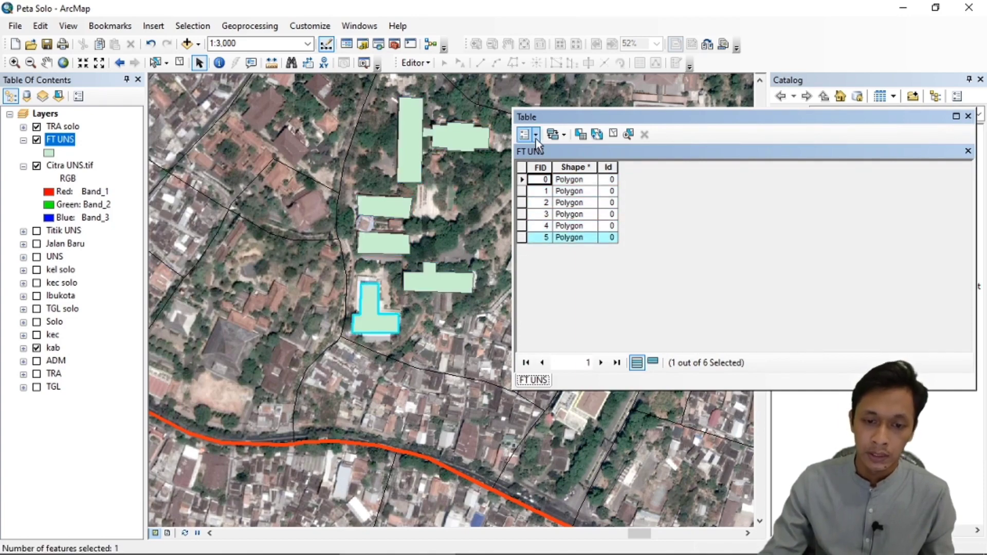
Add a Text field named Gedung with a length of 20 to the FT UNS attribute table.
{"action": "left_click", "coordinate": [536, 137]}
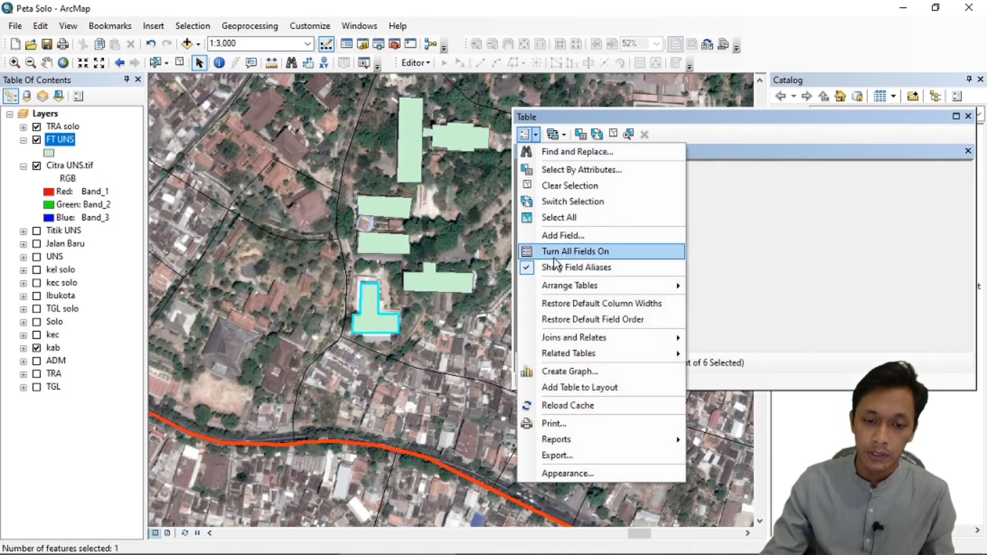
{"action": "left_click", "coordinate": [558, 236]}
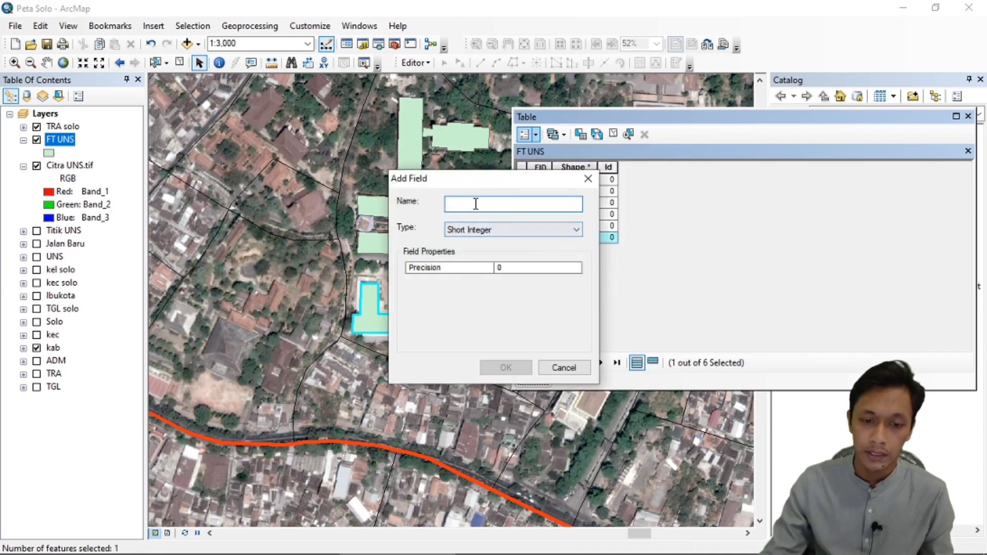
{"action": "type", "text": "Gedung"}
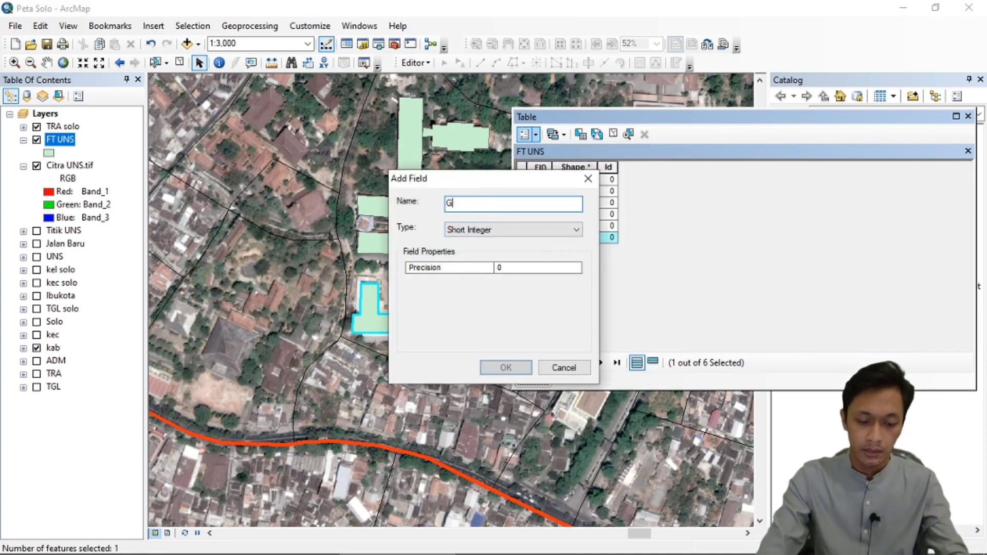
{"action": "left_click", "coordinate": [492, 229]}
{"action": "left_click", "coordinate": [482, 280]}
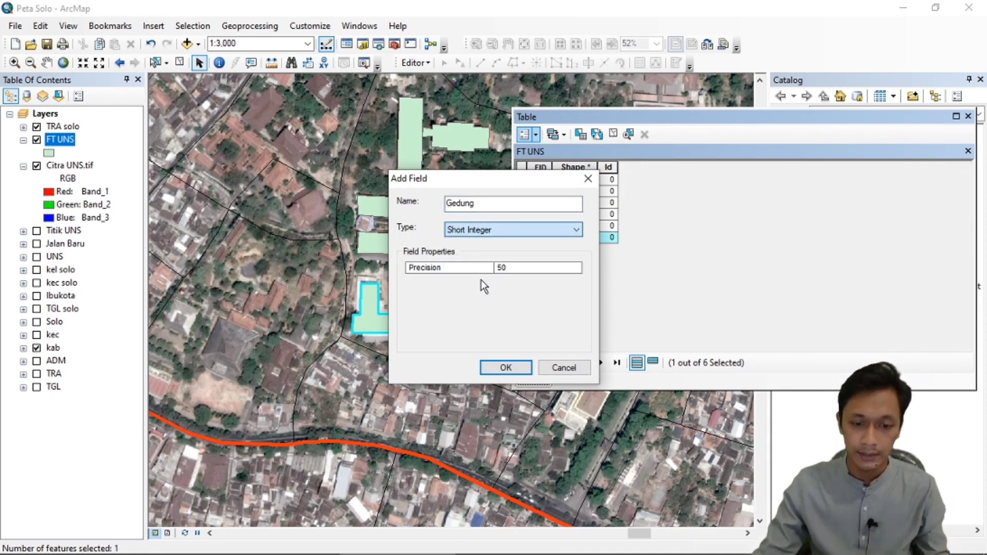
{"action": "left_click", "coordinate": [522, 268]}
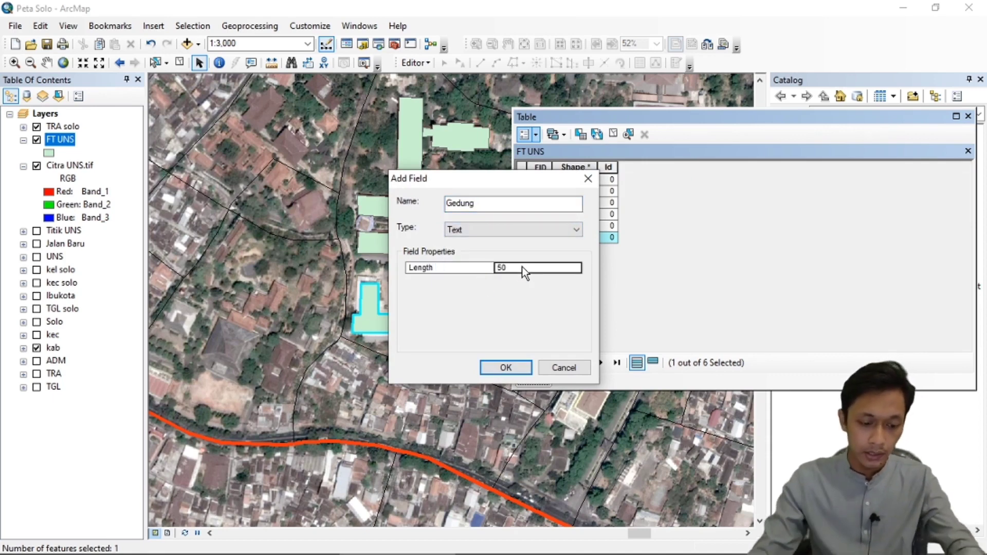
{"action": "key", "text": "BackSpace"}
{"action": "key", "text": "BackSpace"}
{"action": "type", "text": "20"}
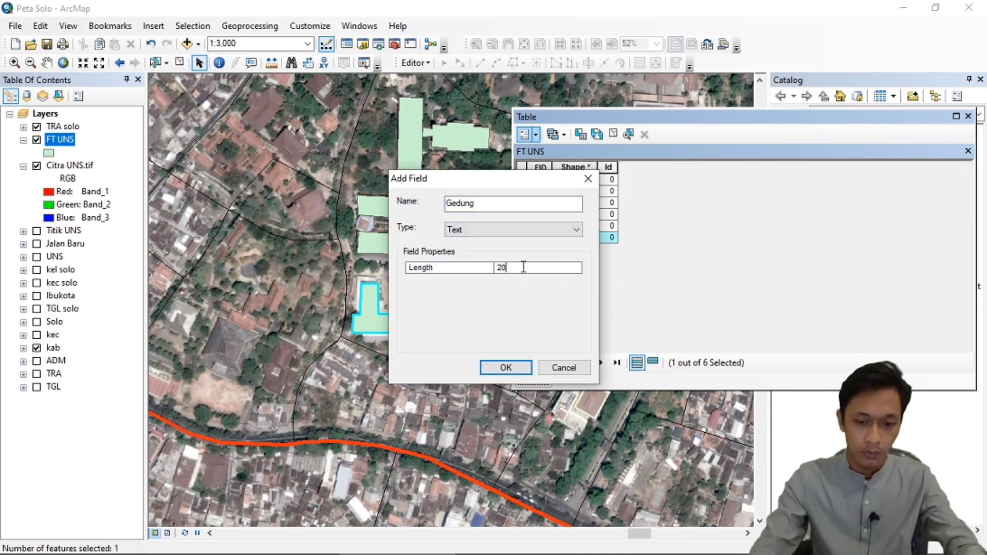
{"action": "left_click", "coordinate": [506, 368]}
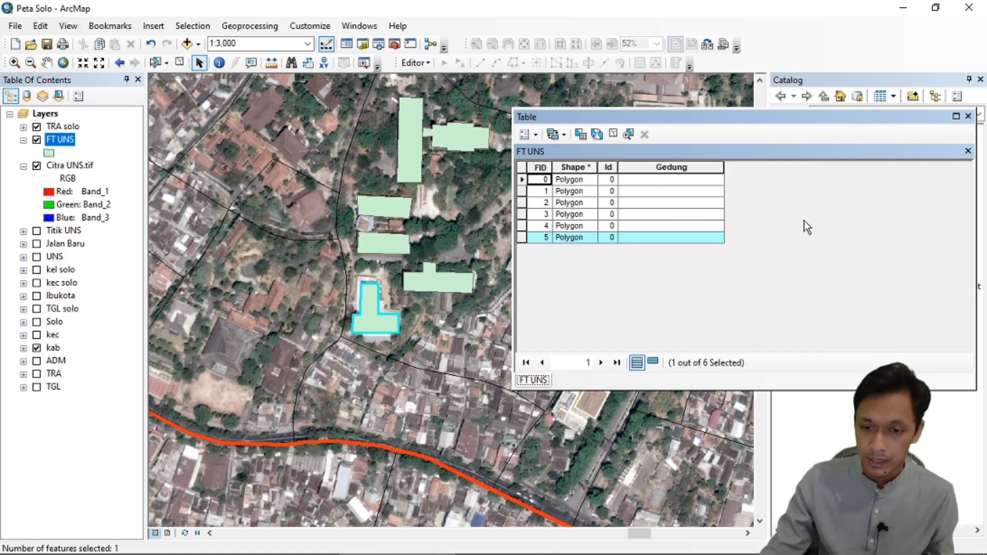
Start an editing session and enter Gedung 1 as the Gedung value of the FID 0 record.
{"action": "left_click", "coordinate": [630, 180]}
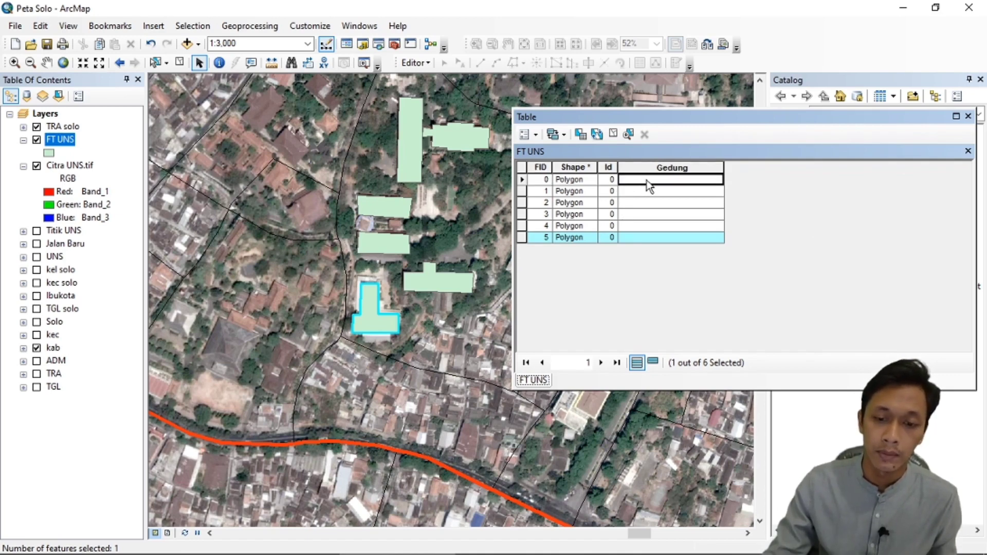
{"action": "left_click", "coordinate": [415, 63]}
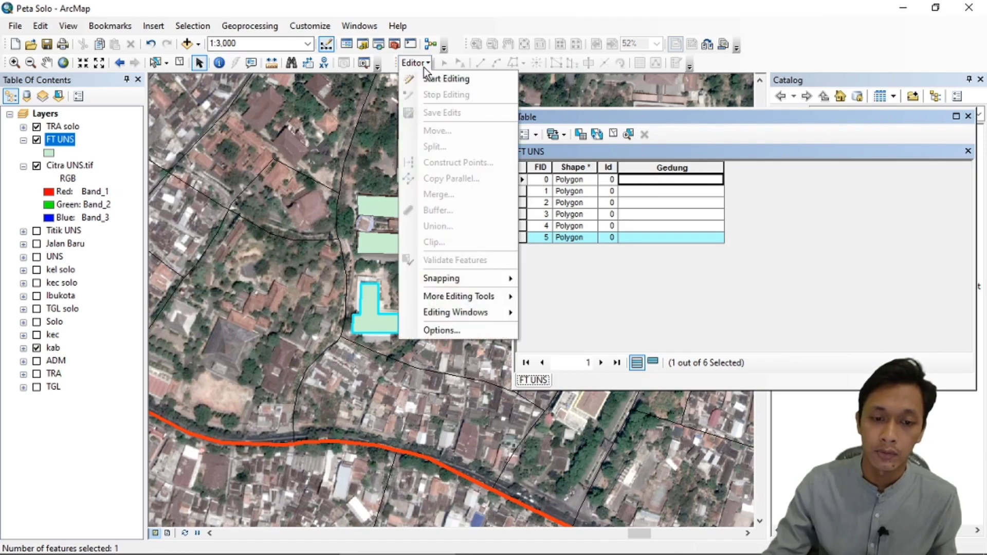
{"action": "left_click", "coordinate": [430, 78]}
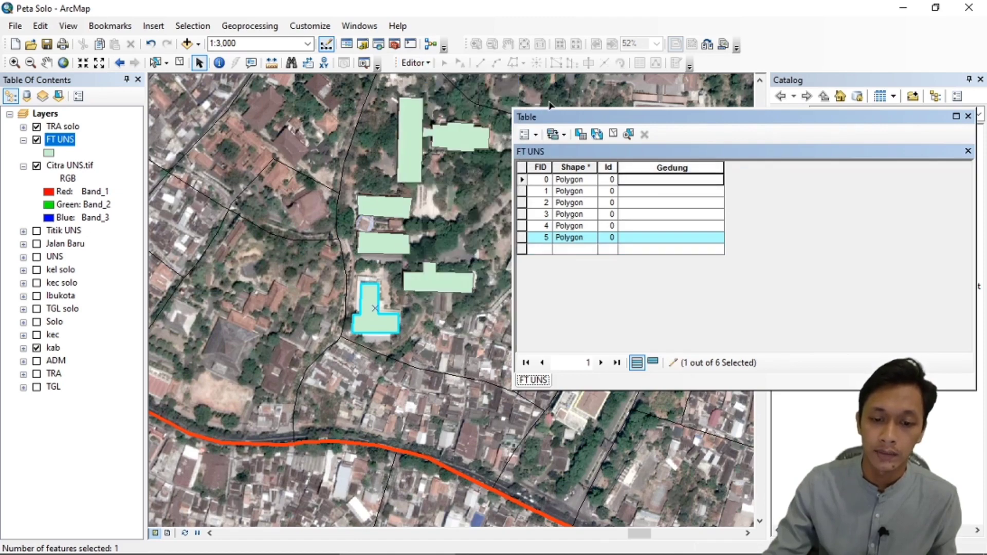
{"action": "left_click", "coordinate": [644, 178]}
{"action": "type", "text": "Ge"}
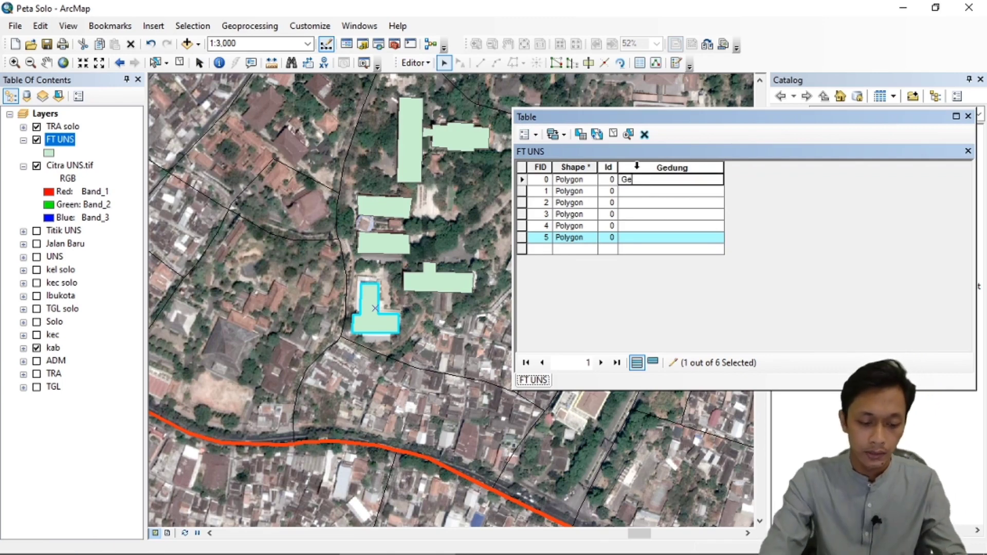
{"action": "type", "text": "dung 1"}
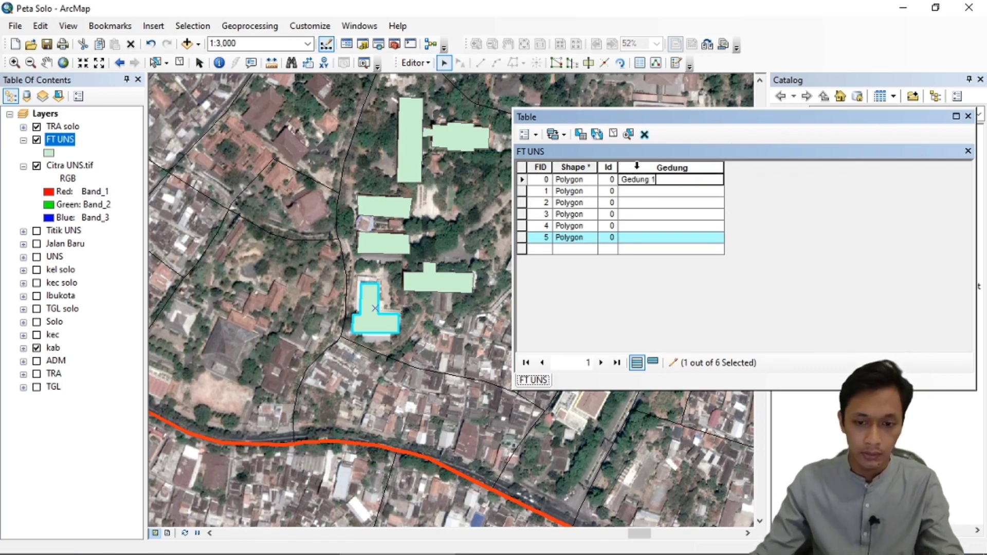
Copy the first building name to the FID 1 and 2 records, renumbering them as Gedung 2 and Gedung 3.
{"action": "left_click_drag", "start_coordinate": [659, 180], "coordinate": [607, 181]}
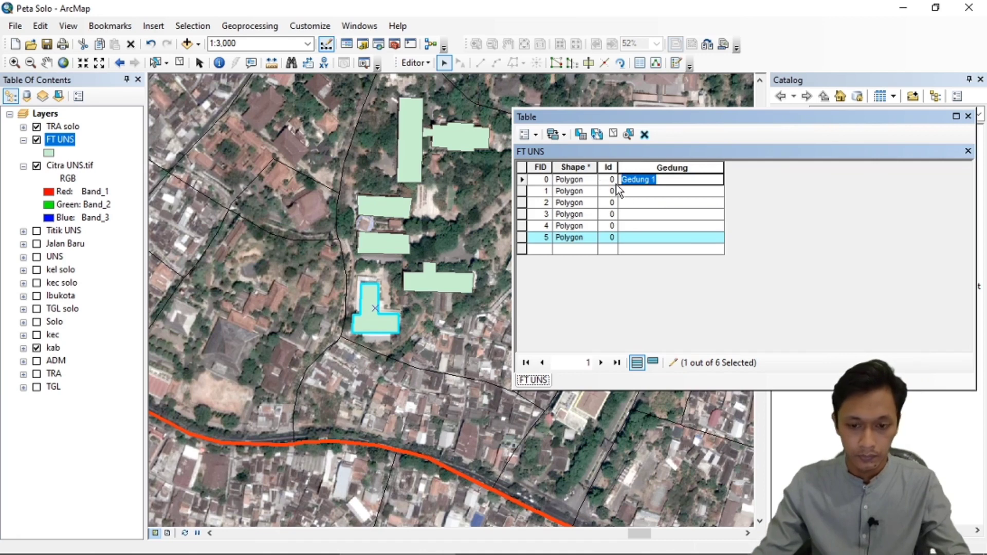
{"action": "key", "text": "ctrl+c"}
{"action": "left_click", "coordinate": [637, 190]}
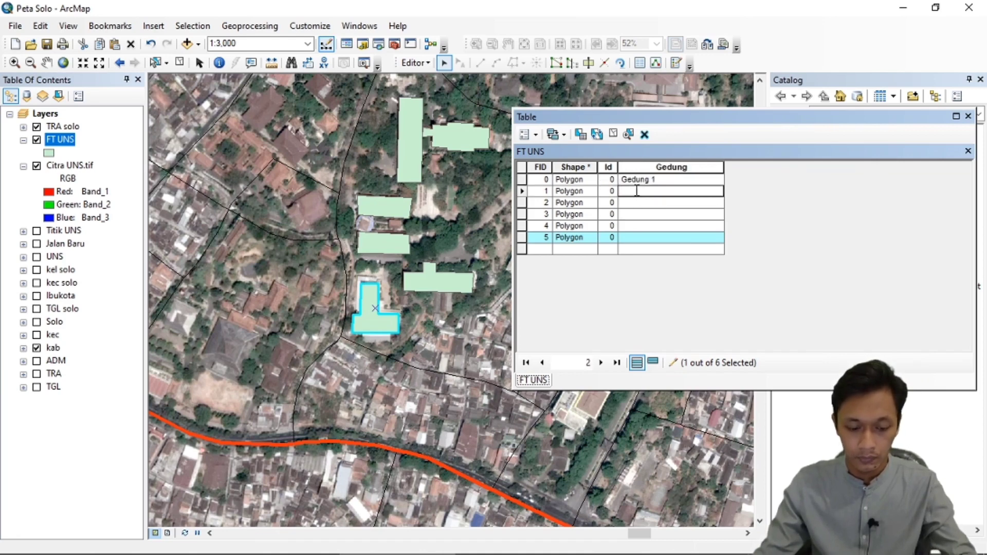
{"action": "key", "text": "ctrl+v"}
{"action": "key", "text": "BackSpace"}
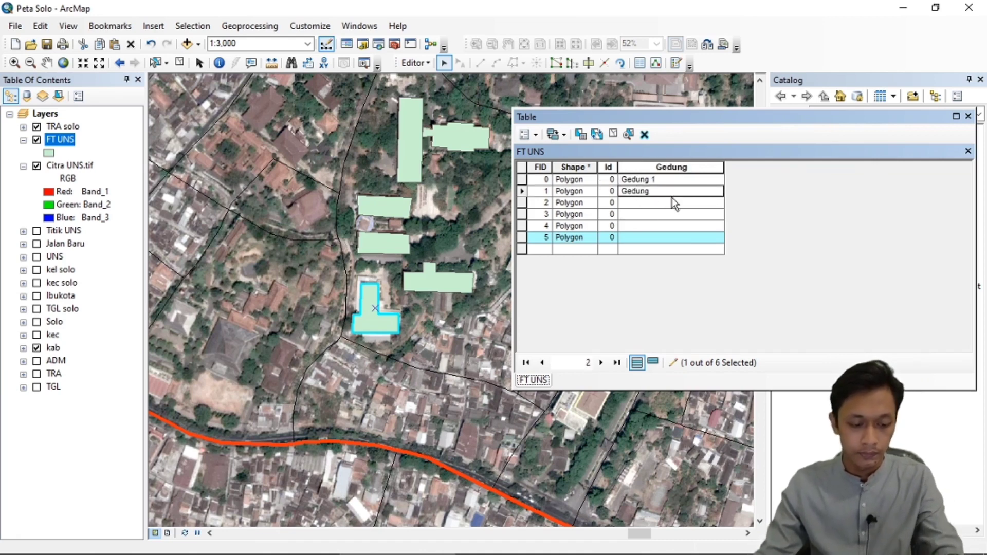
{"action": "left_click", "coordinate": [654, 203]}
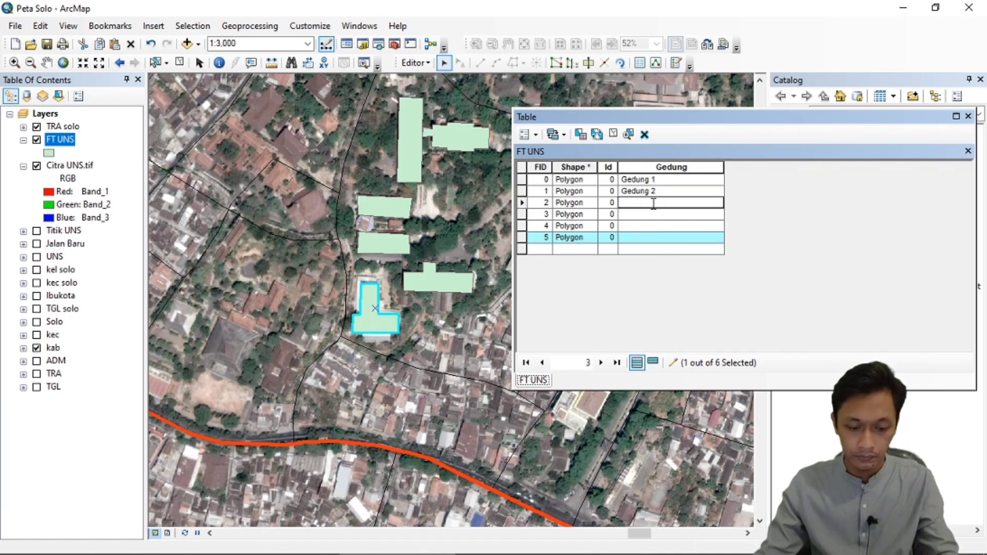
{"action": "key", "text": "ctrl+v"}
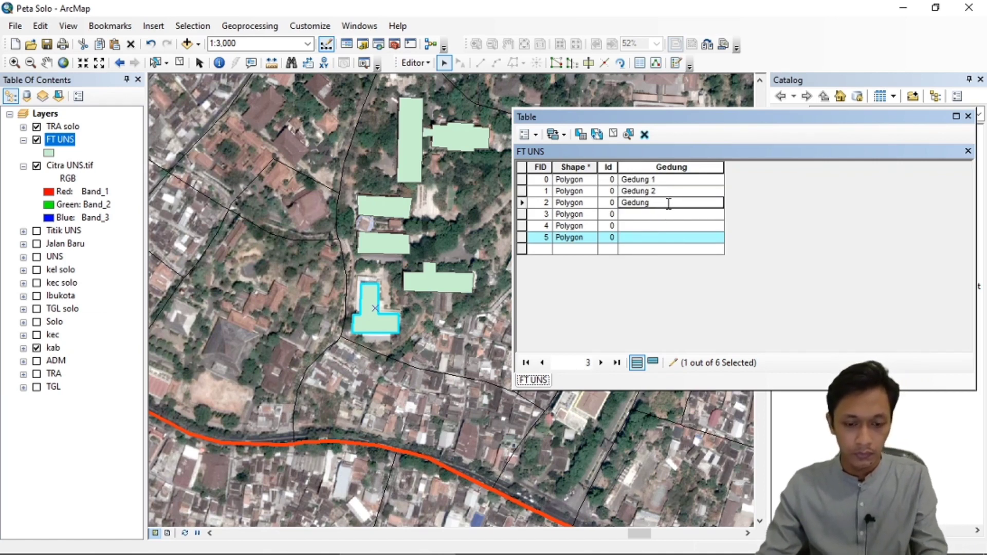
Fill the Gedung field of the FID 3, 4 and 5 records with Gedung 4, Gedung 5 and Gedung 6.
{"action": "left_click", "coordinate": [522, 215]}
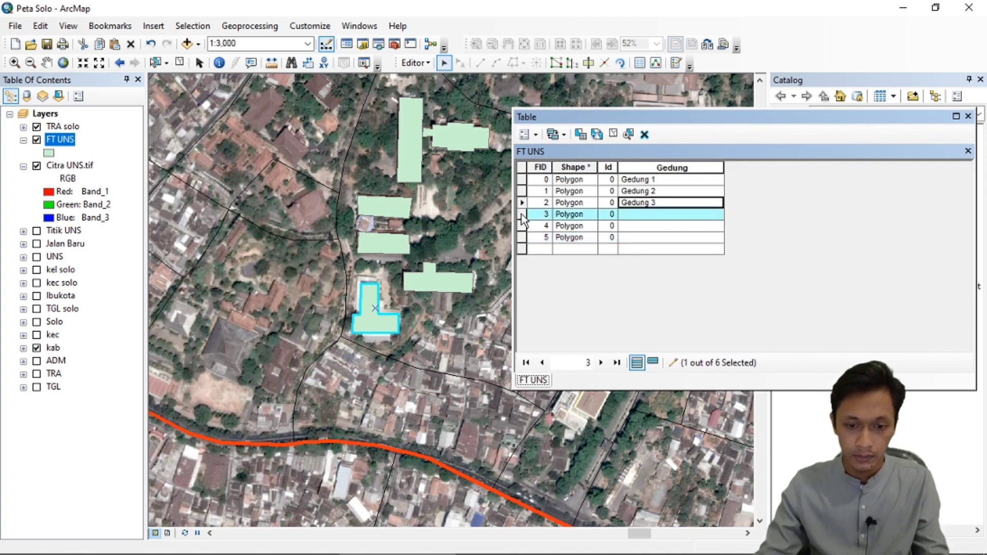
{"action": "left_click", "coordinate": [635, 217]}
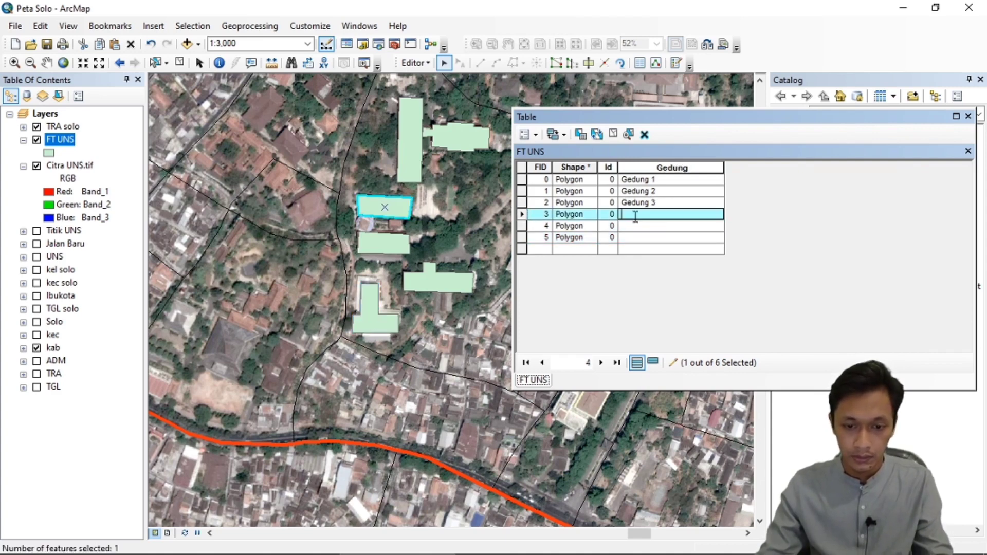
{"action": "key", "text": "ctrl+v"}
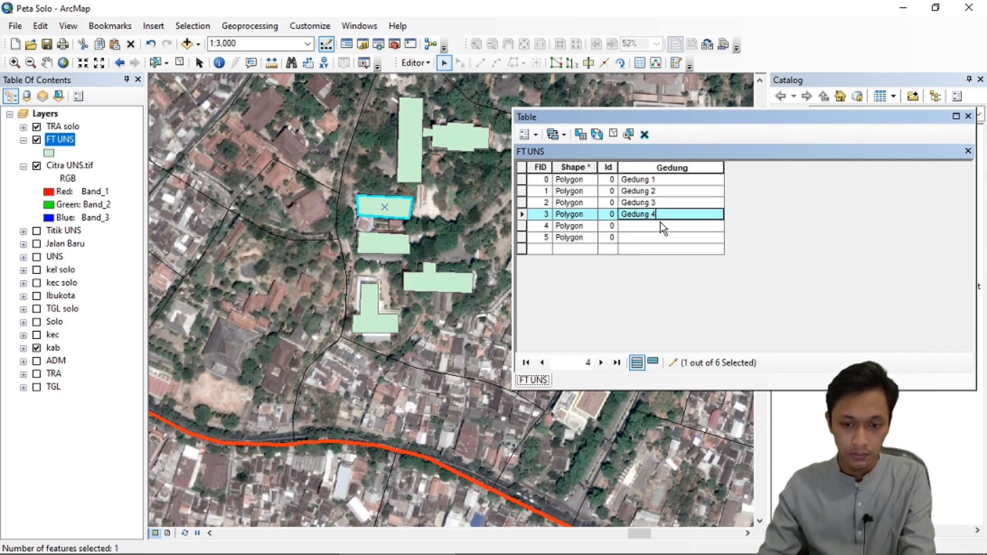
{"action": "type", "text": "4"}
{"action": "left_click", "coordinate": [635, 225]}
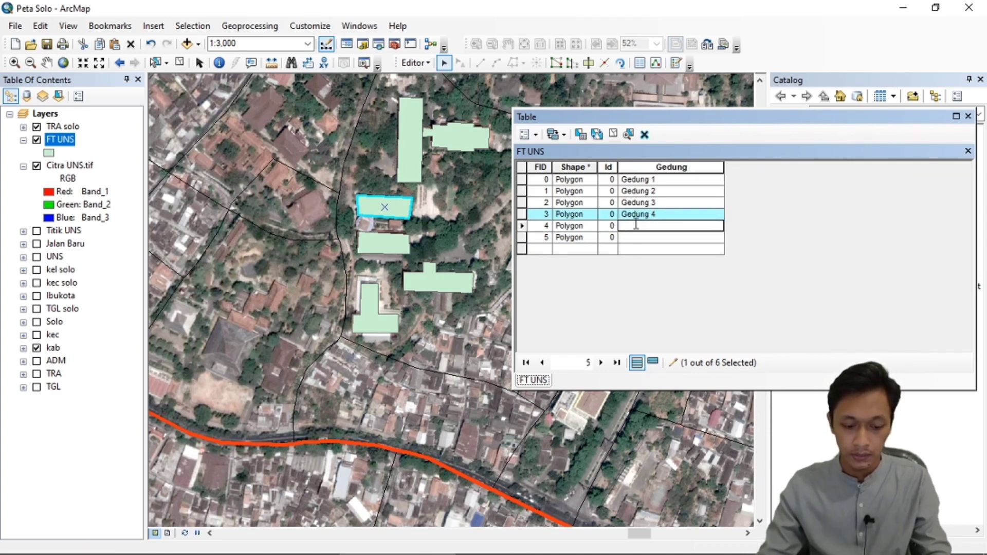
{"action": "key", "text": "ctrl+v"}
{"action": "type", "text": "5"}
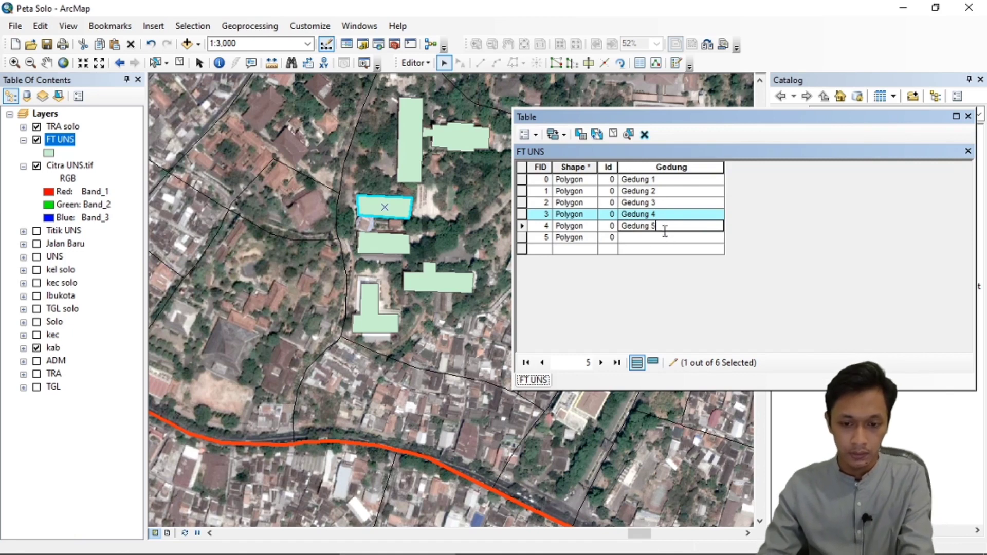
{"action": "left_click", "coordinate": [645, 236]}
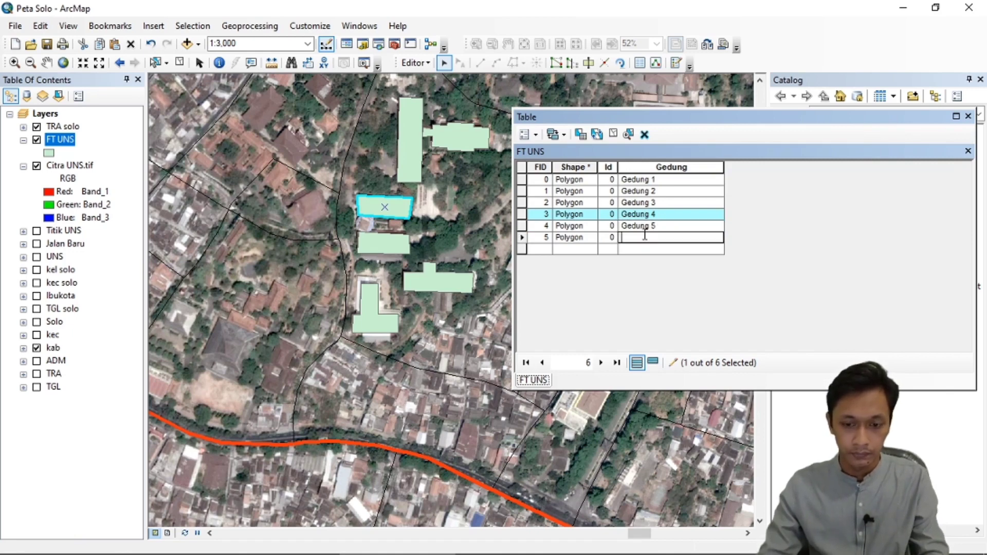
{"action": "key", "text": "ctrl+v"}
{"action": "type", "text": "1"}
{"action": "key", "text": "BackSpace"}
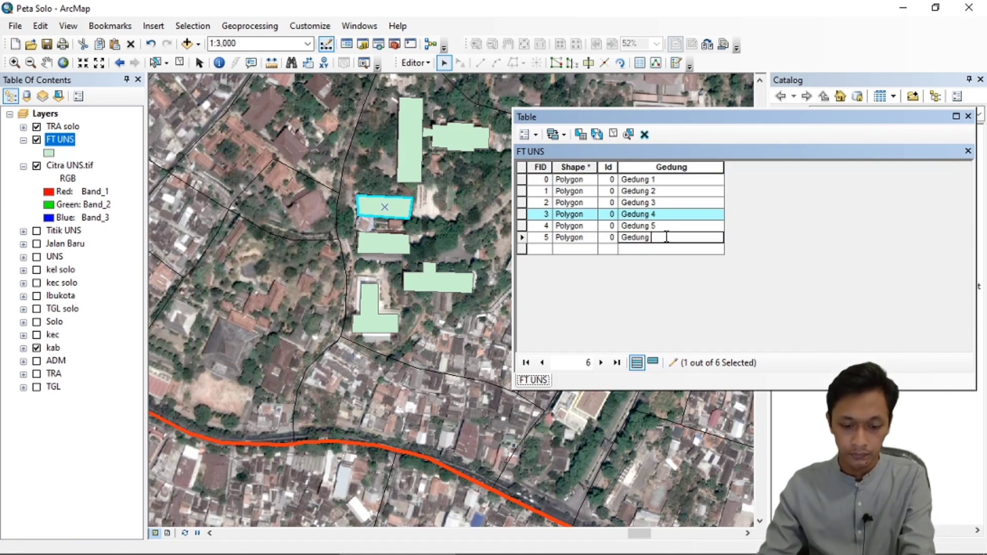
{"action": "type", "text": "6"}
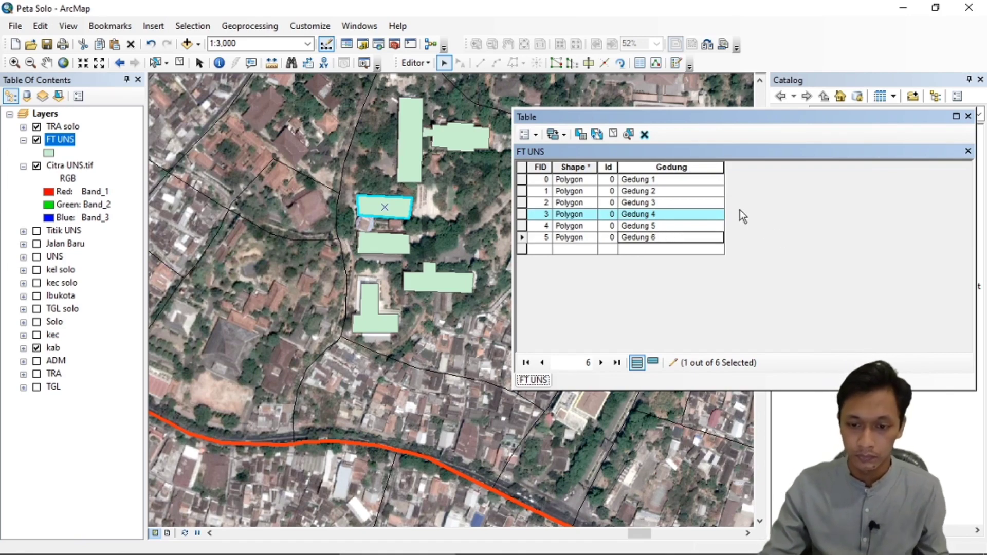
Stop editing, save the building names, and close the FT UNS attribute table.
{"action": "left_click", "coordinate": [416, 63]}
{"action": "left_click", "coordinate": [432, 94]}
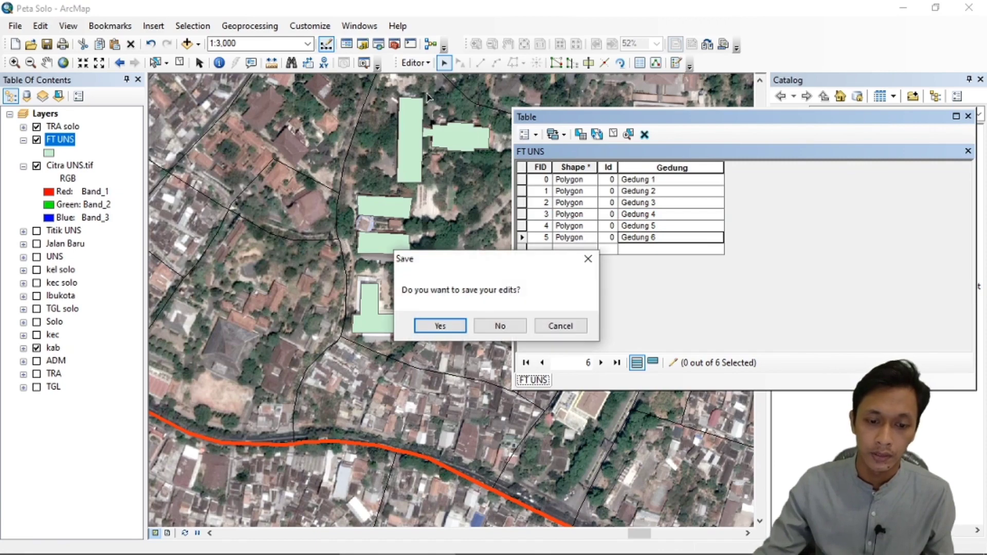
{"action": "left_click", "coordinate": [442, 325]}
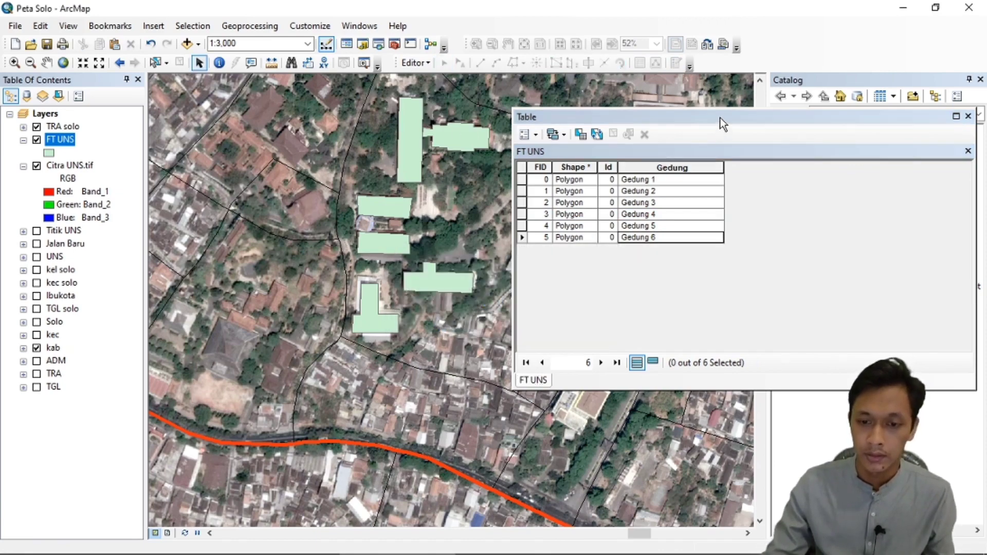
{"action": "left_click_drag", "start_coordinate": [721, 118], "coordinate": [634, 116]}
{"action": "left_click", "coordinate": [884, 118]}
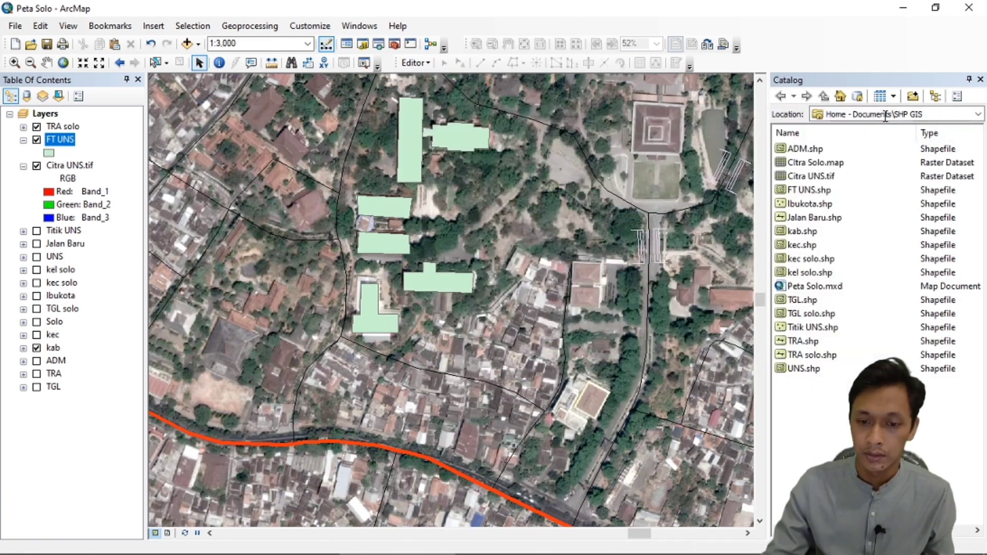
Symbolize the FT UNS layer by unique values of the Gedung field, adding all of its values.
{"action": "right_click", "coordinate": [73, 143]}
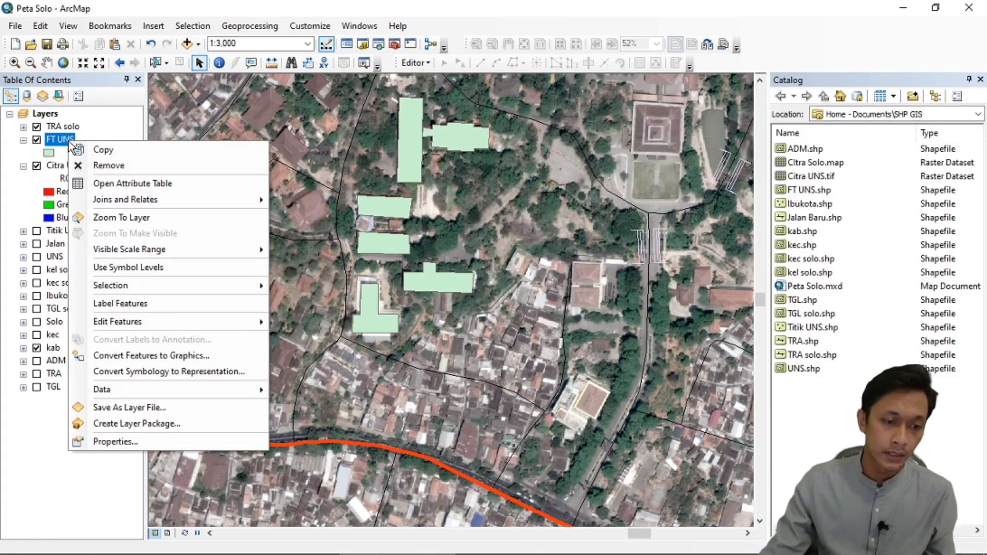
{"action": "left_click", "coordinate": [113, 443]}
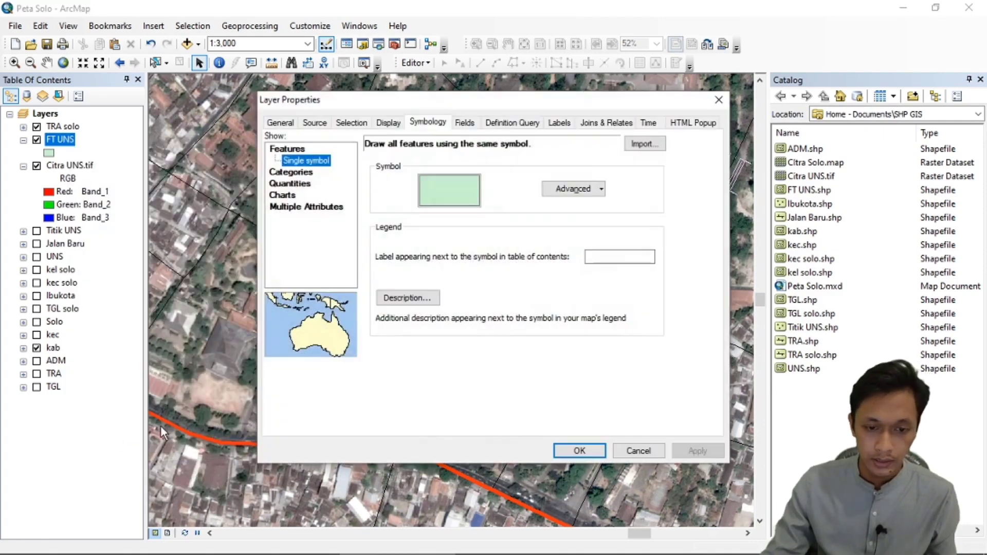
{"action": "left_click", "coordinate": [292, 173]}
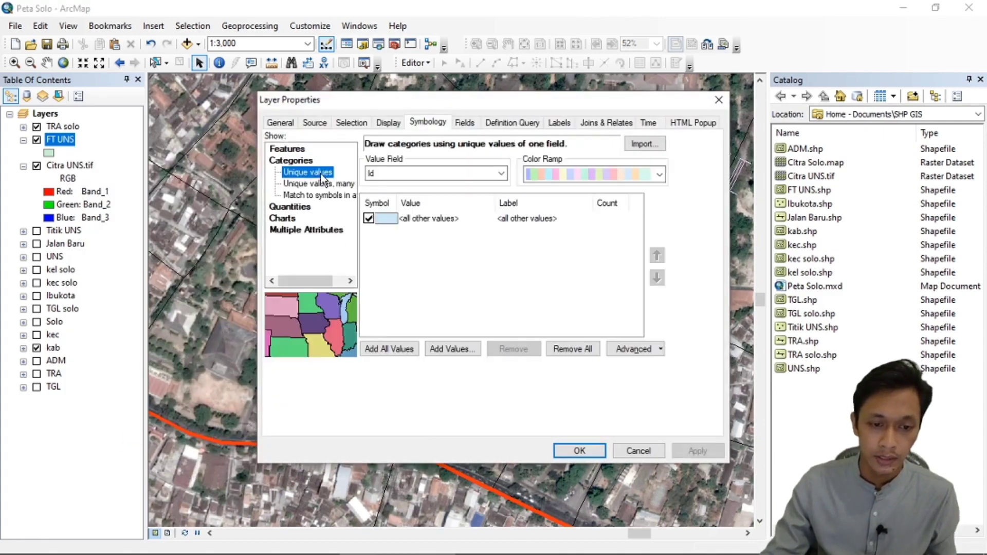
{"action": "left_click", "coordinate": [500, 173]}
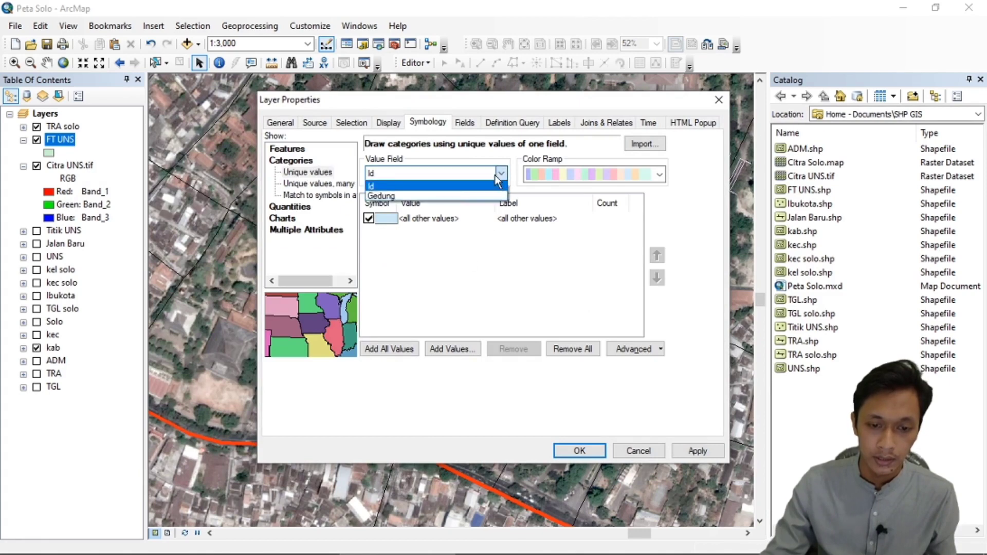
{"action": "left_click", "coordinate": [389, 197]}
{"action": "left_click", "coordinate": [404, 349]}
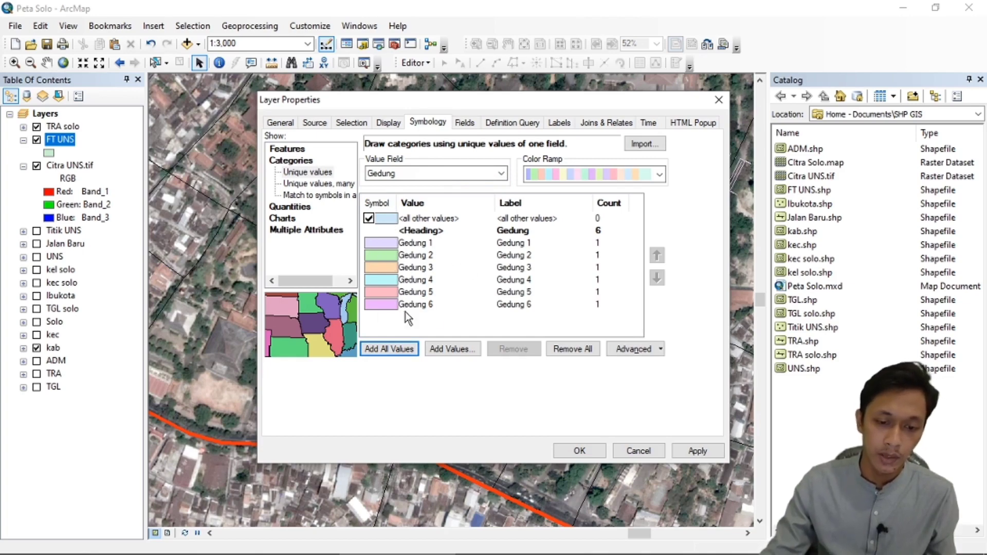
{"action": "left_click", "coordinate": [580, 450]}
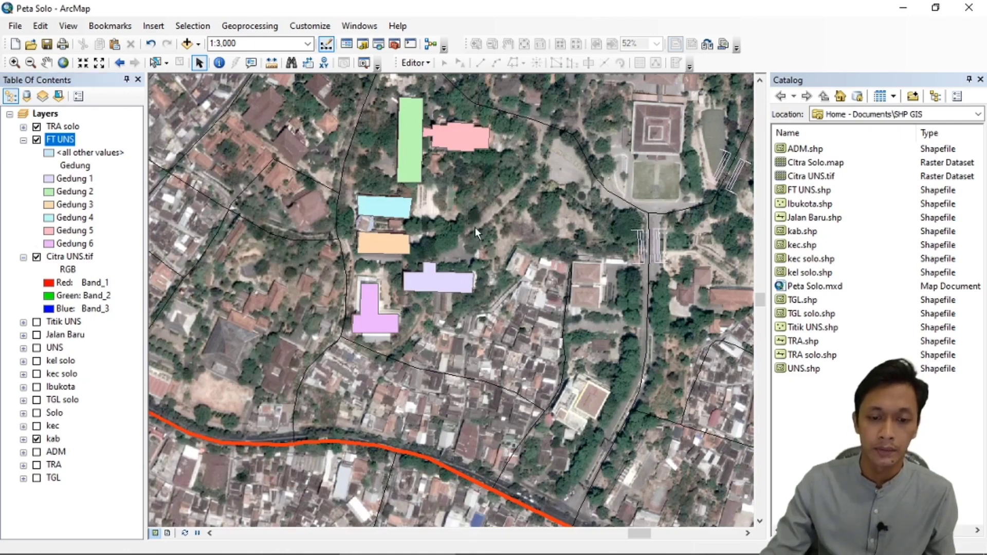
Examine the coloured FT UNS buildings and the settlement south of them at several map scales.
{"action": "scroll", "coordinate": [449, 274], "scroll_direction": "up", "scroll_amount": 2}
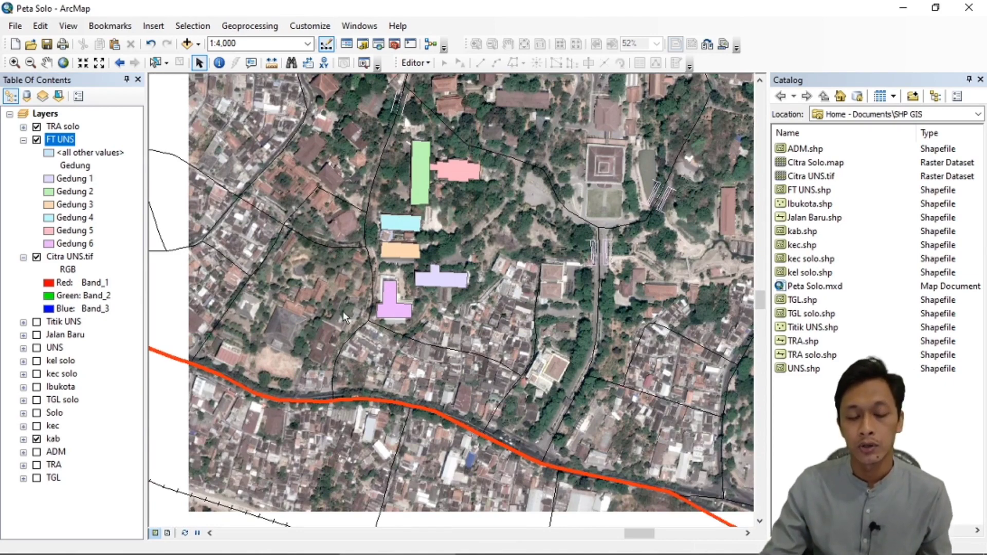
{"action": "scroll", "coordinate": [330, 316], "scroll_direction": "up", "scroll_amount": 1}
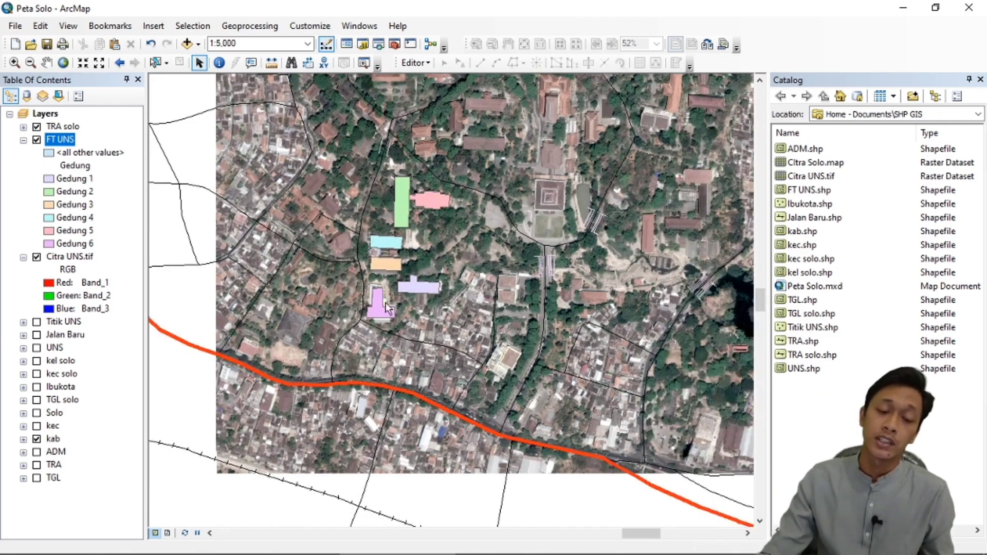
{"action": "scroll", "coordinate": [412, 262], "scroll_direction": "down", "scroll_amount": 1}
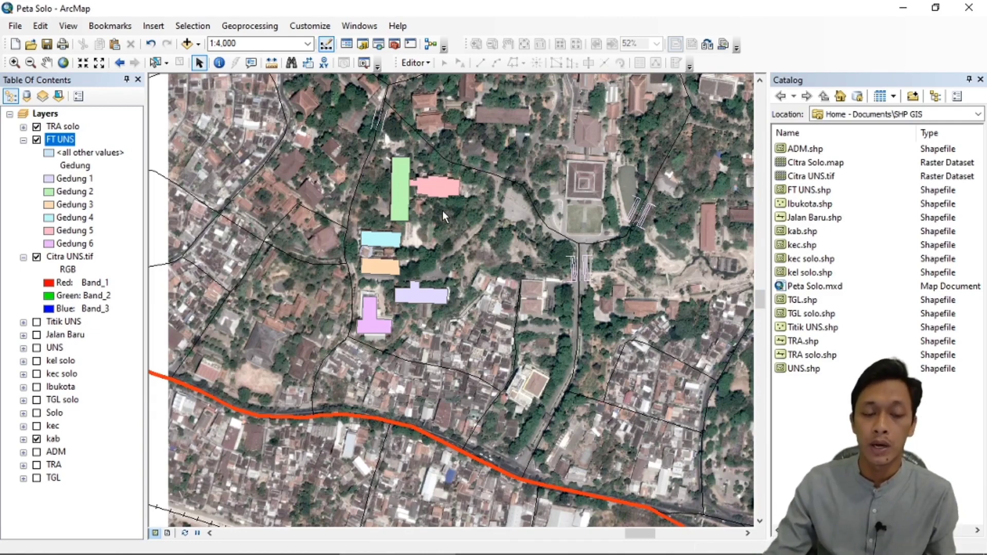
{"action": "scroll", "coordinate": [440, 248], "scroll_direction": "down", "scroll_amount": 1}
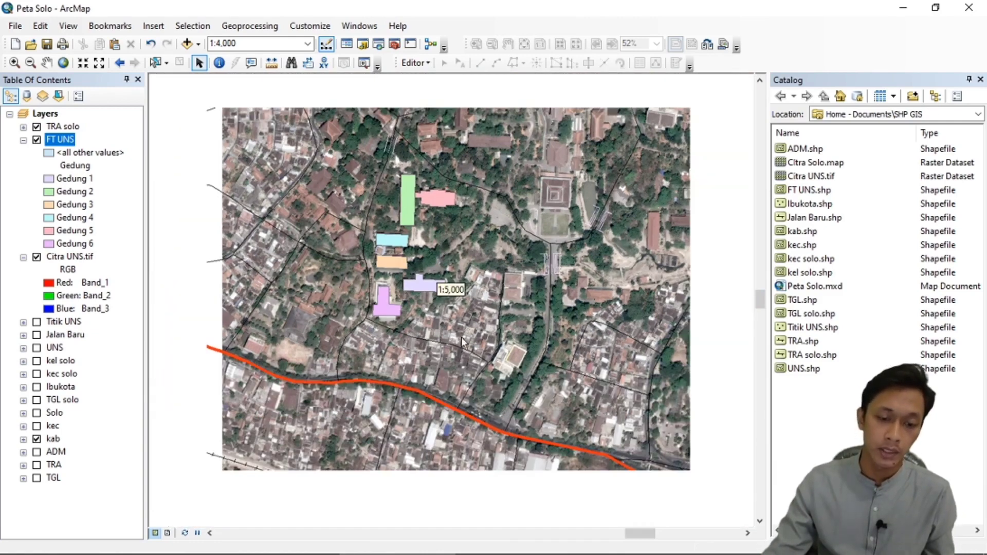
{"action": "scroll", "coordinate": [463, 377], "scroll_direction": "up", "scroll_amount": 2}
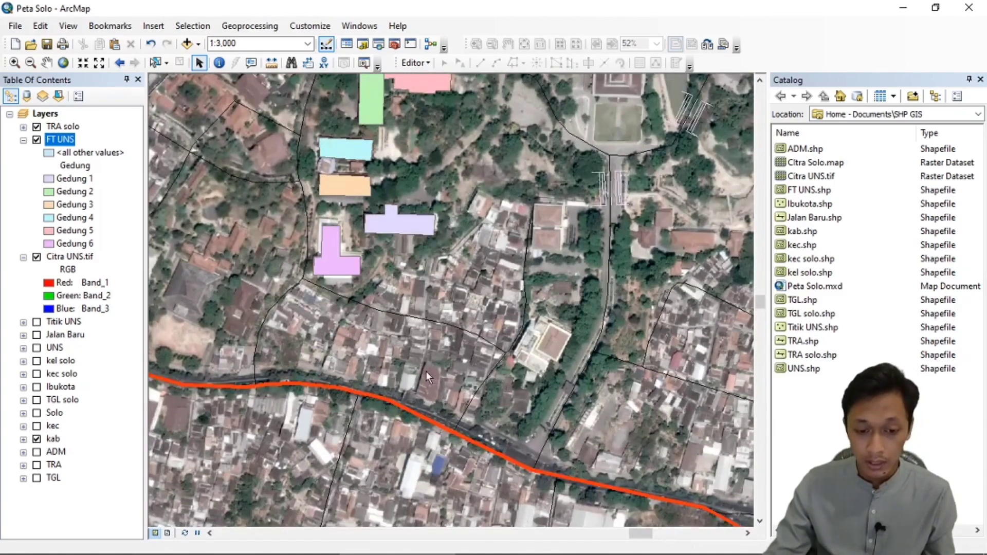
{"action": "scroll", "coordinate": [424, 372], "scroll_direction": "up", "scroll_amount": 1}
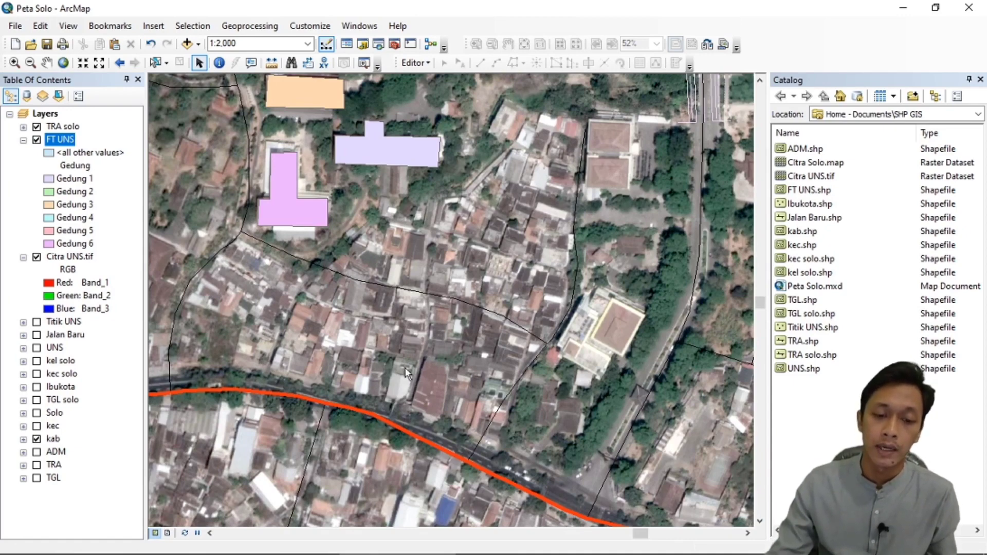
{"action": "scroll", "coordinate": [498, 436], "scroll_direction": "down", "scroll_amount": 4}
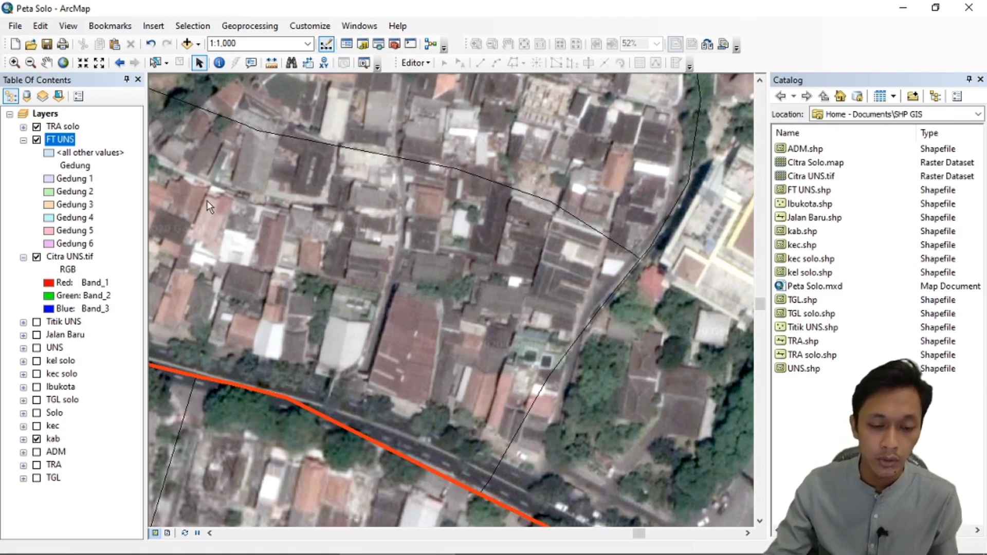
{"action": "scroll", "coordinate": [552, 332], "scroll_direction": "up", "scroll_amount": 1}
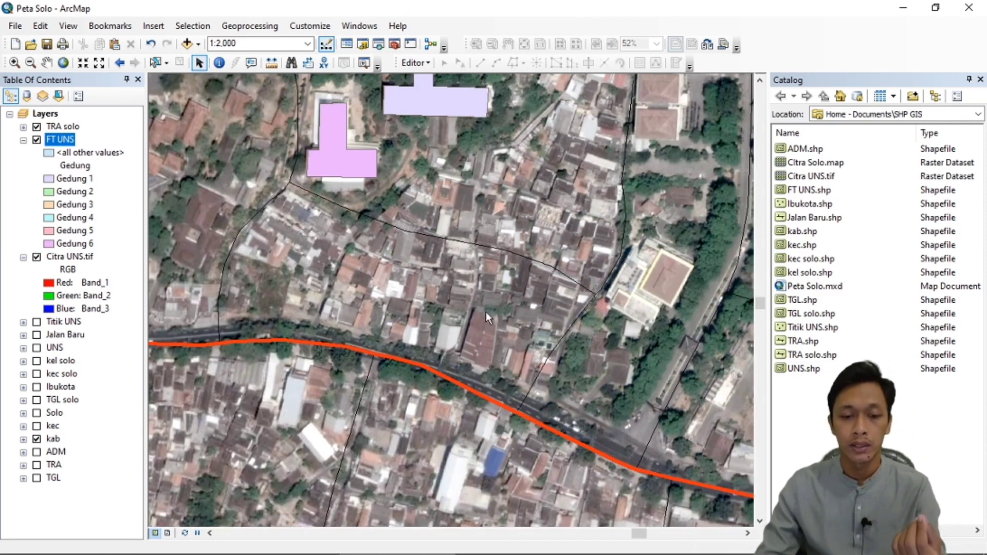
{"action": "scroll", "coordinate": [478, 287], "scroll_direction": "up", "scroll_amount": 1}
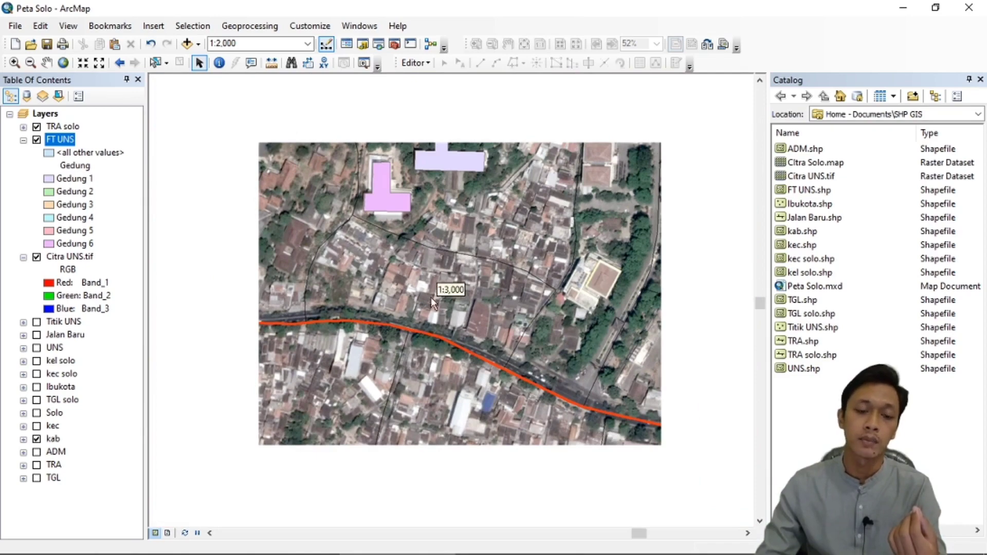
{"action": "scroll", "coordinate": [407, 315], "scroll_direction": "up", "scroll_amount": 3}
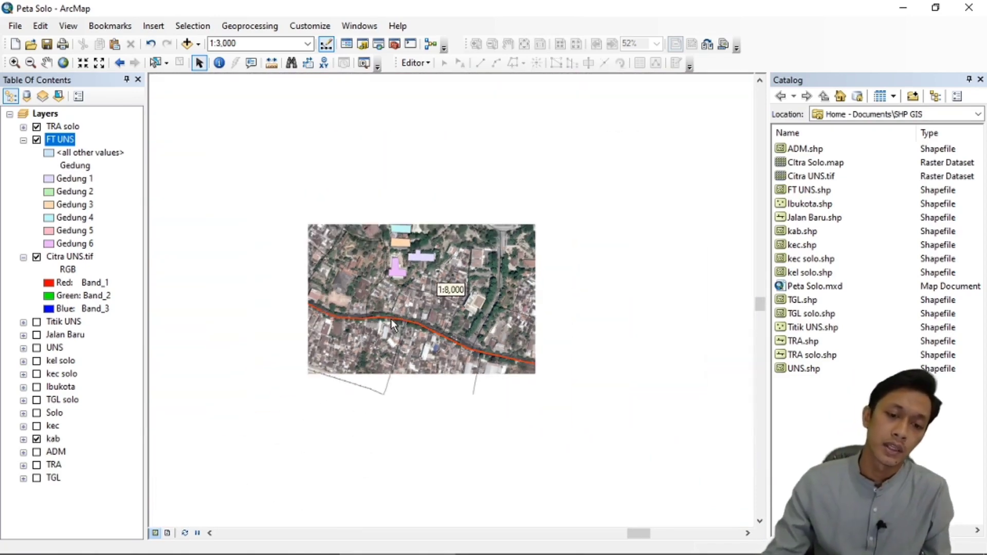